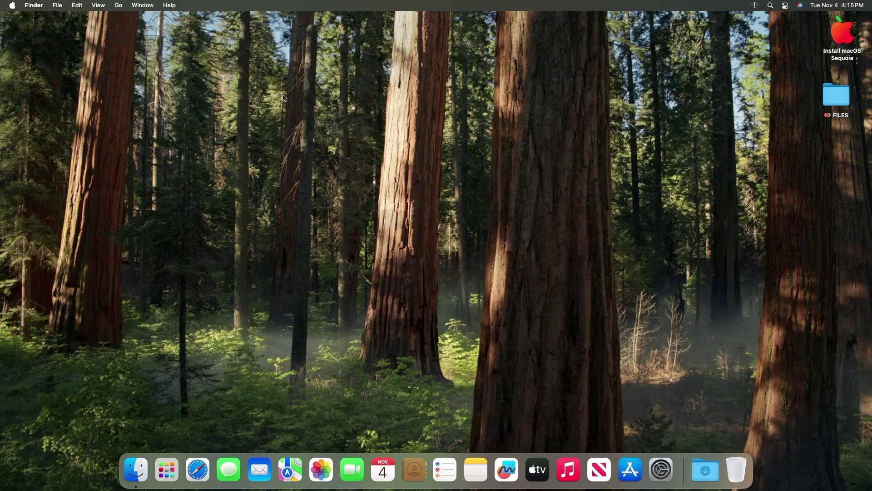
Step: View the computer's hardware summary, then close it
left_click(12, 6)
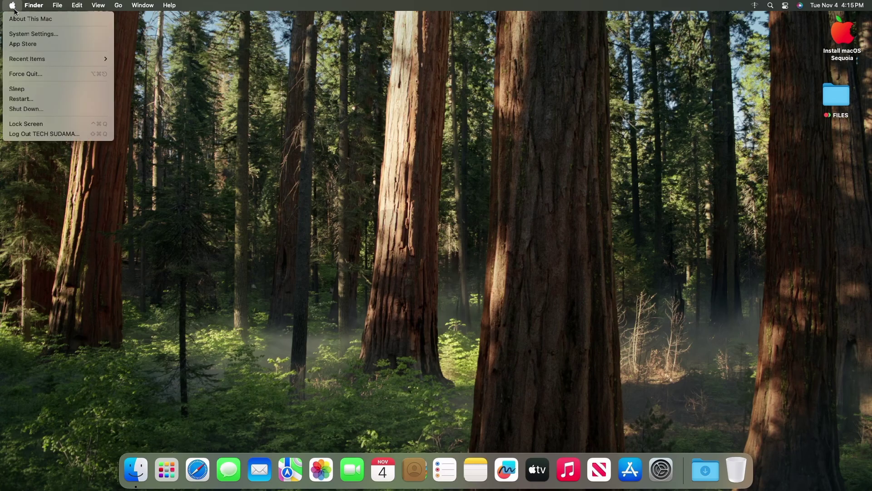
left_click(23, 18)
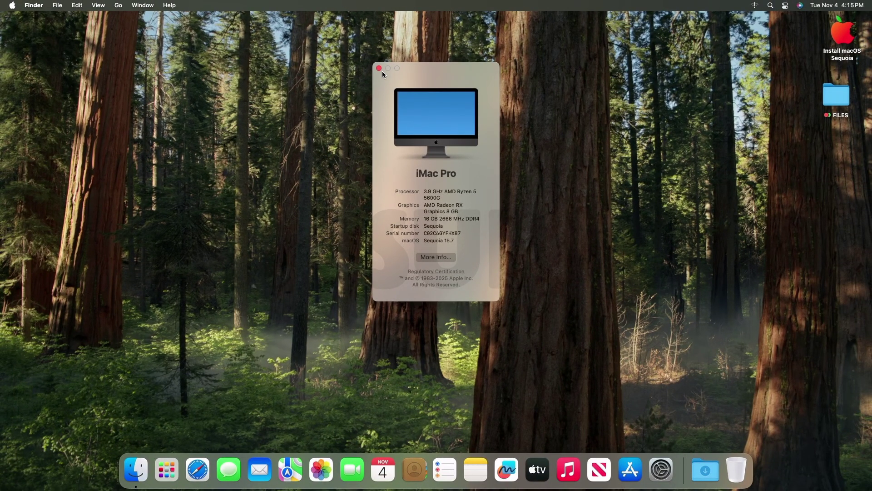
left_click(379, 69)
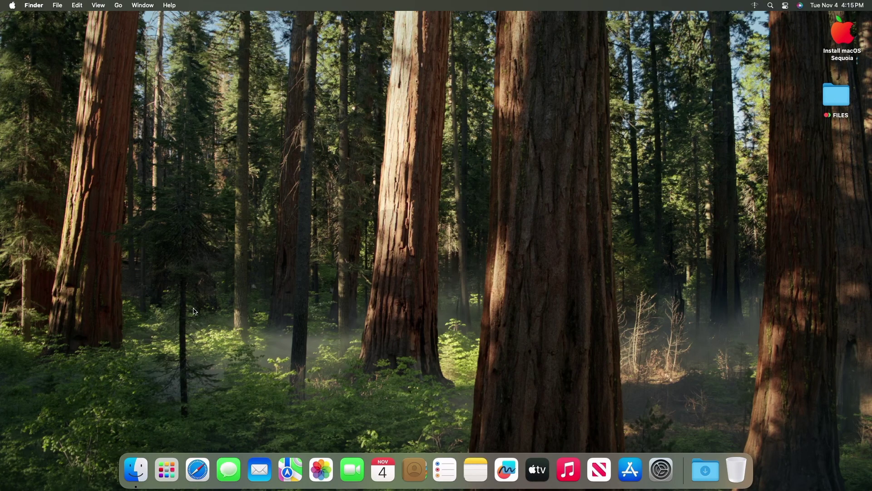
Step: Search for opcoresimplify and open the OpCore-Simplify GitHub repository
left_click(166, 471)
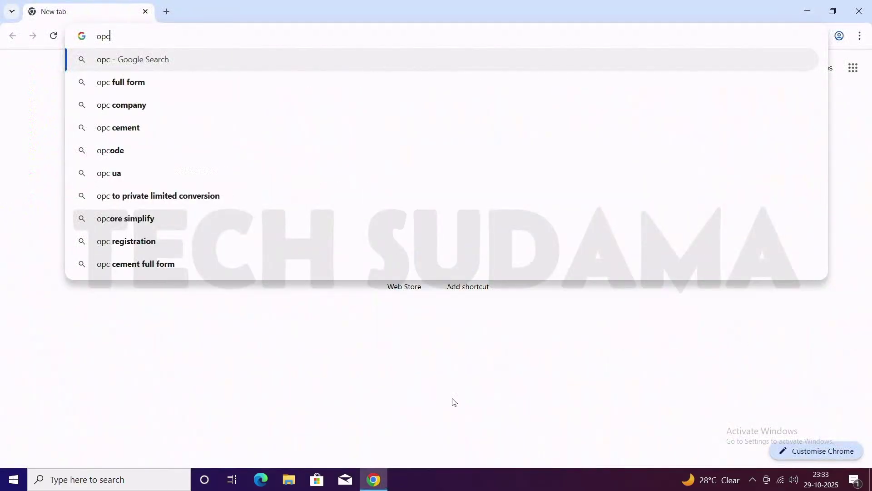
type("oresi")
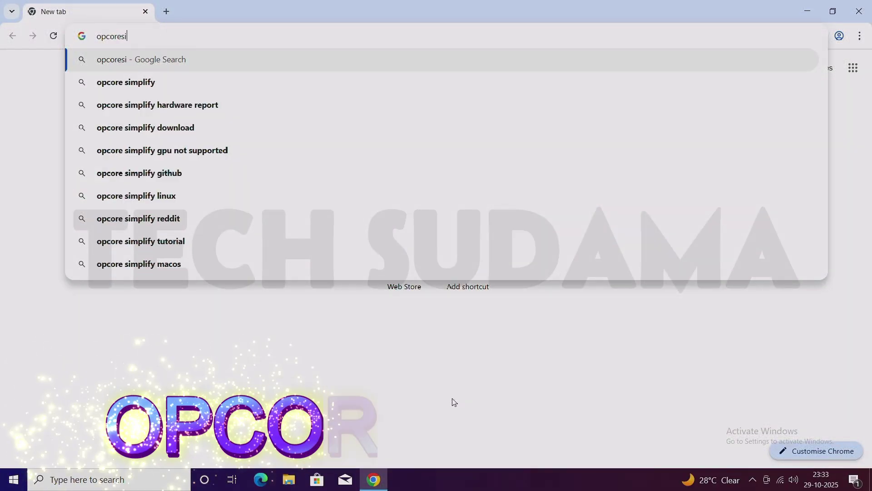
type("mplify")
key("Return")
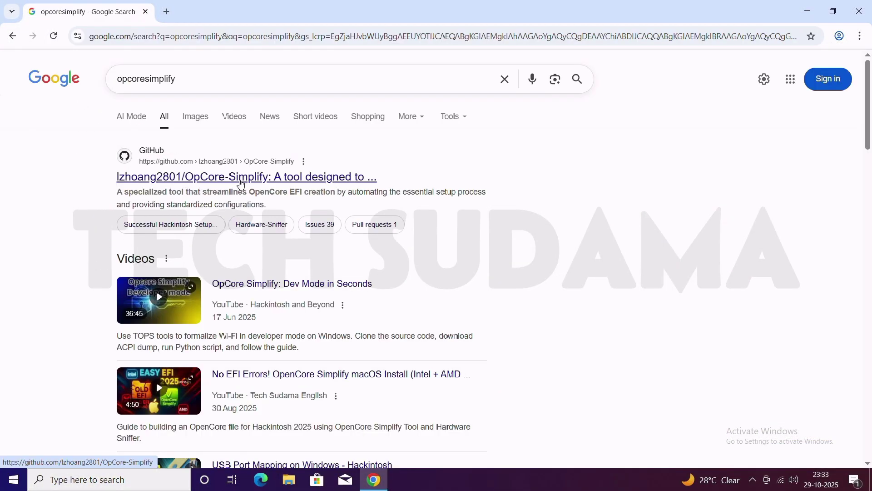
left_click(241, 181)
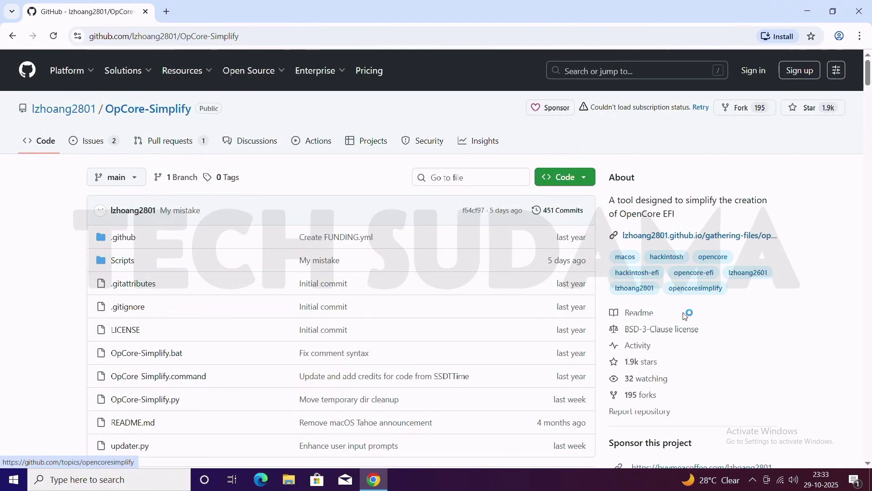
Step: Download the repository as OpCore-Simplify-main.zip, then follow the README's Hardware Sniffer link
left_click(572, 177)
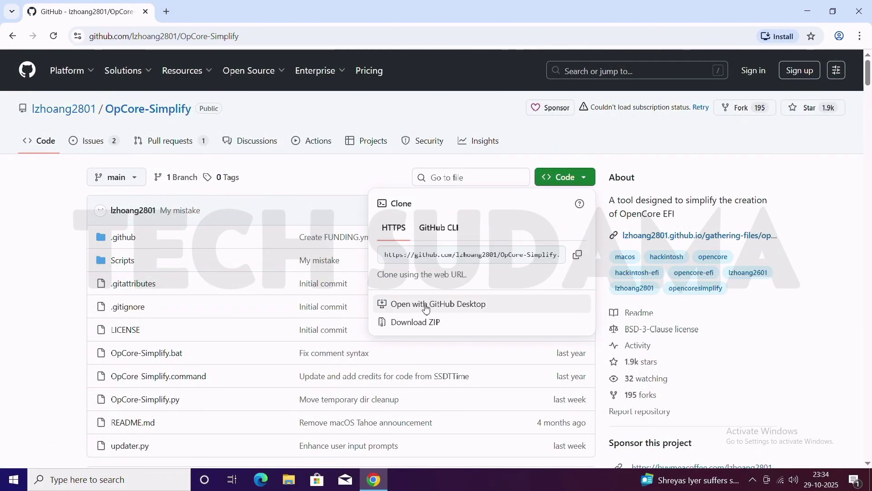
left_click(417, 322)
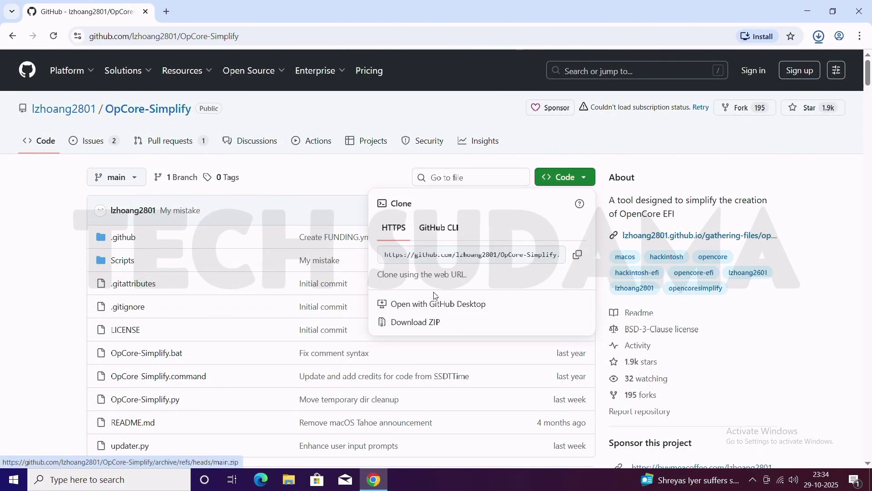
left_click(698, 180)
scroll(453, 254, "down", 20)
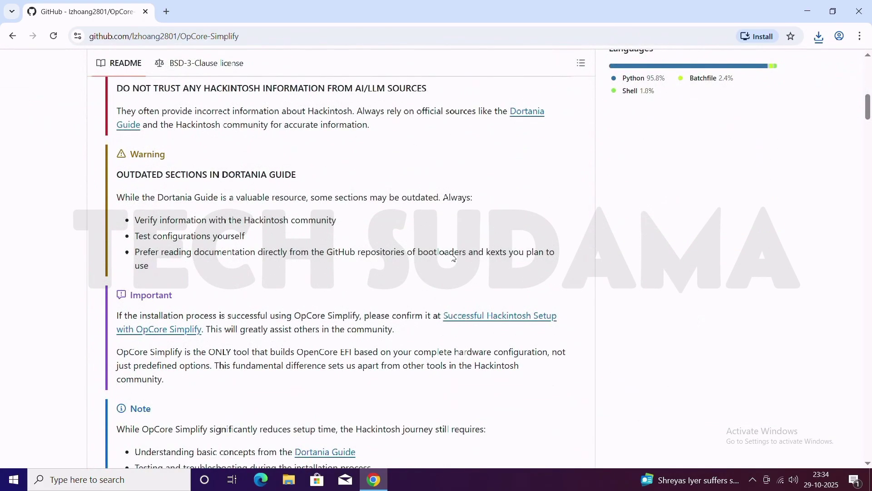
scroll(453, 254, "down", 20)
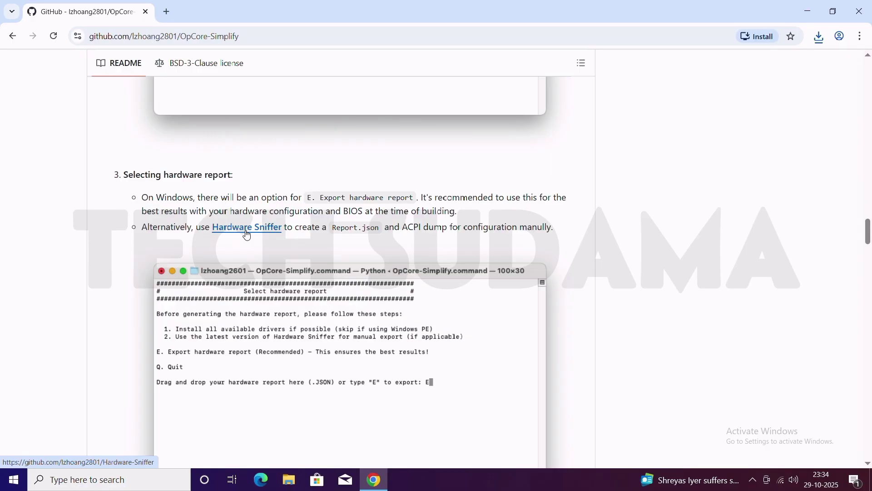
left_click(246, 229)
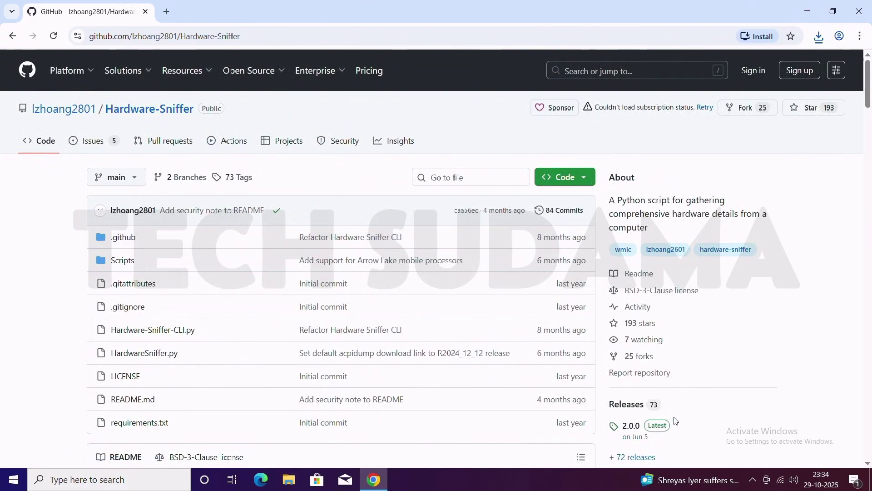
Step: Download Hardware-Sniffer.exe from the Hardware Sniffer 2.0.0 release assets
left_click(657, 425)
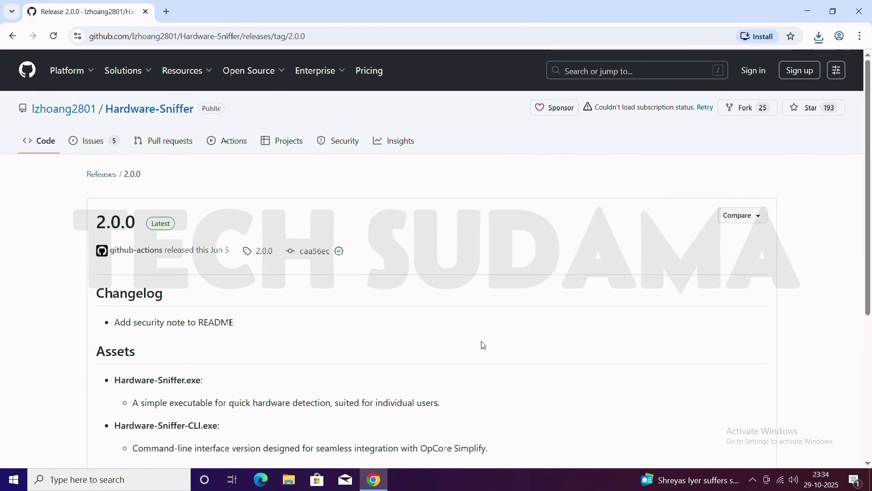
scroll(483, 340, "down", 5)
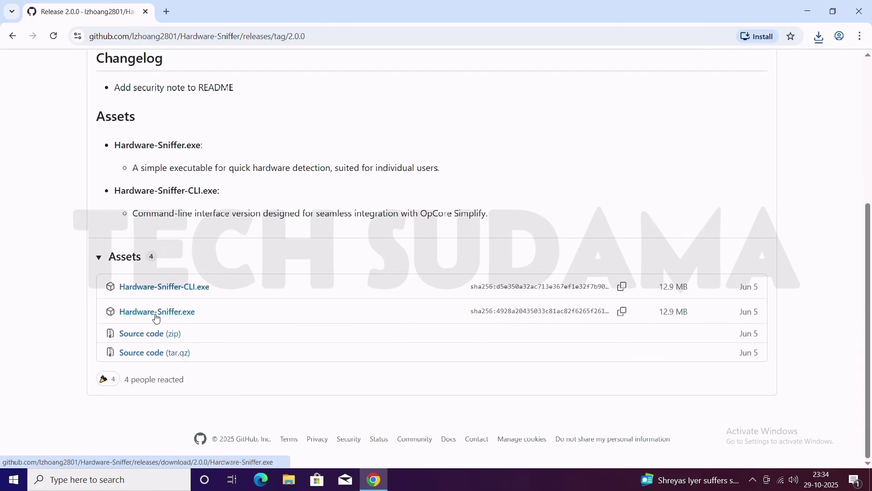
left_click(156, 317)
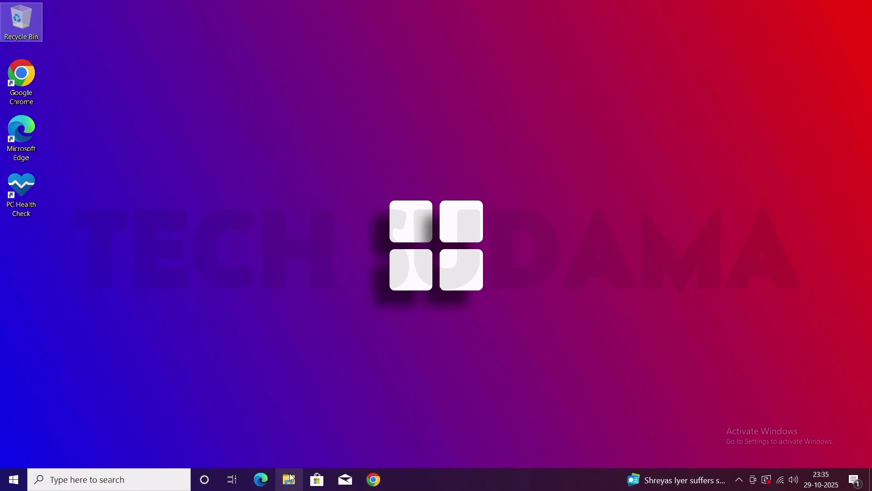
Step: Launch Hardware-Sniffer.exe from Downloads, allowing it past SmartScreen with Run anyway
left_click(291, 478)
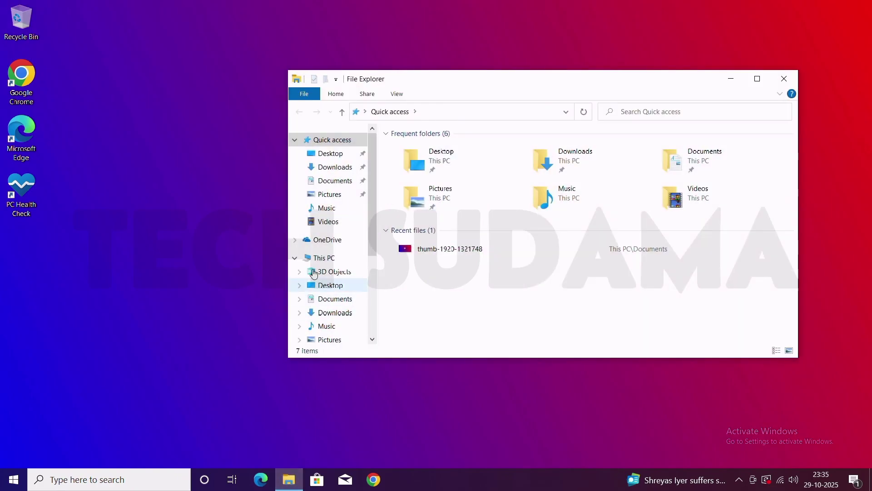
left_click(337, 168)
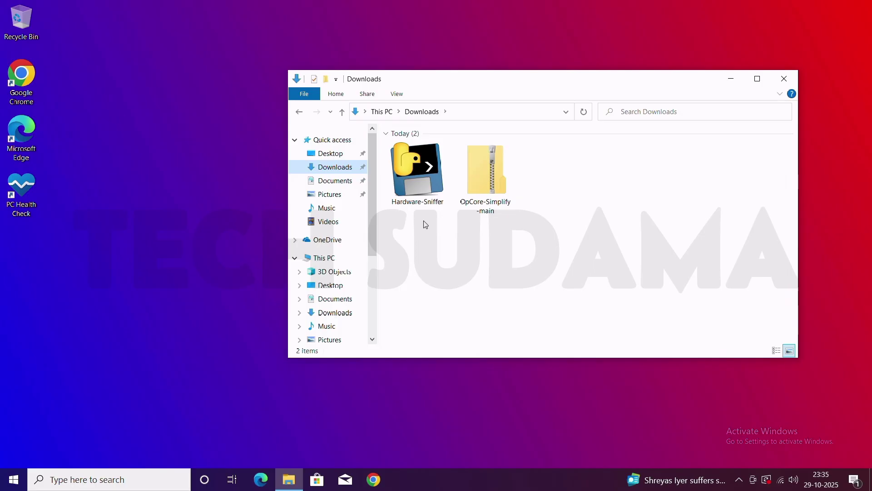
double_click(421, 175)
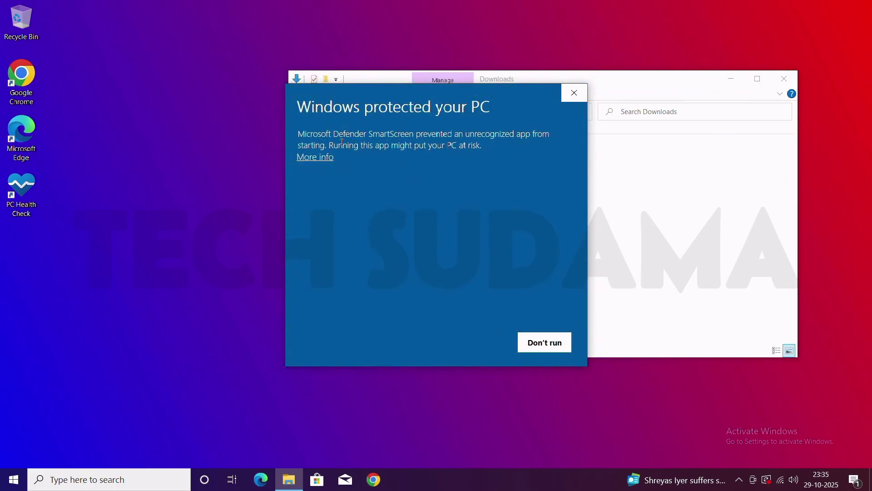
left_click(311, 158)
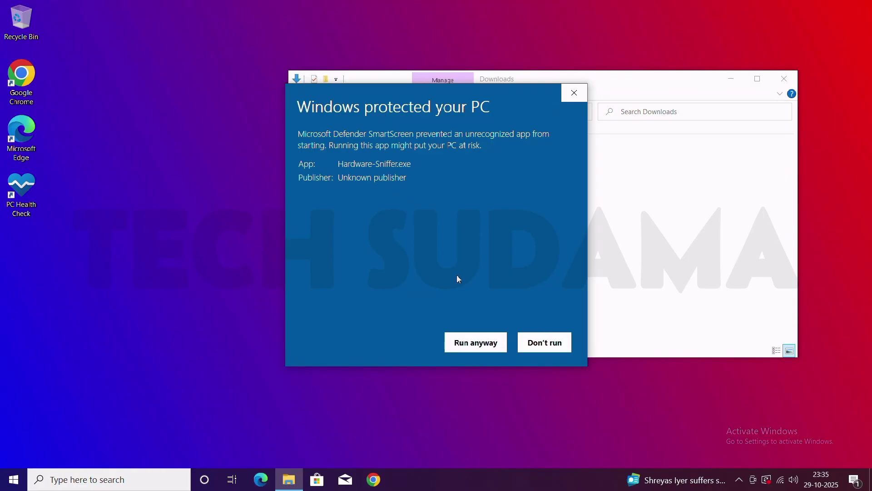
left_click(480, 345)
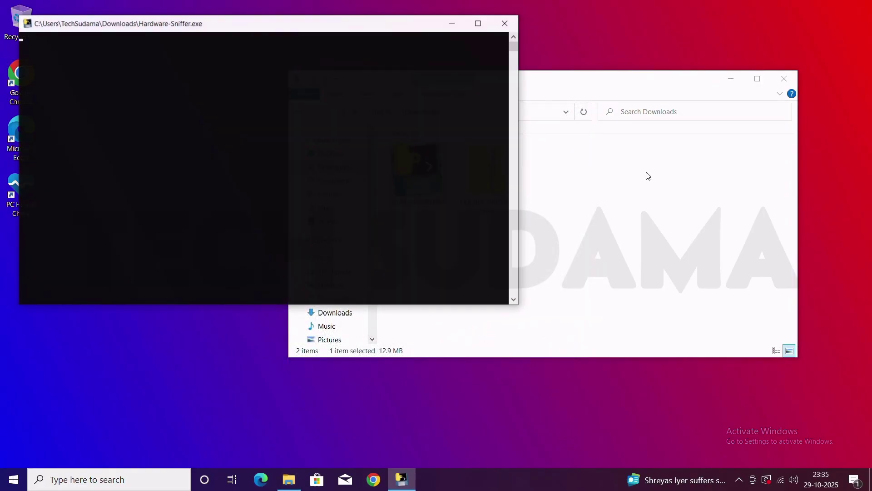
Step: Export the hardware report with option H, return to the menu, and minimize the console
left_click(731, 78)
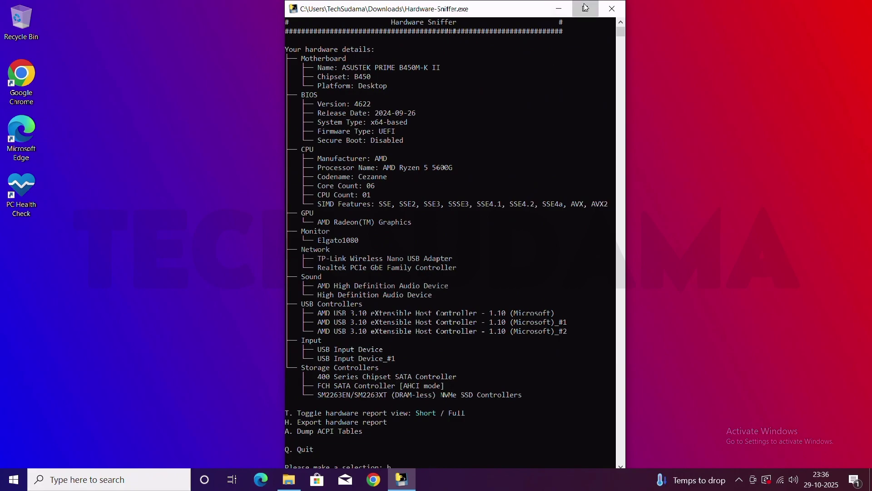
left_click(578, 5)
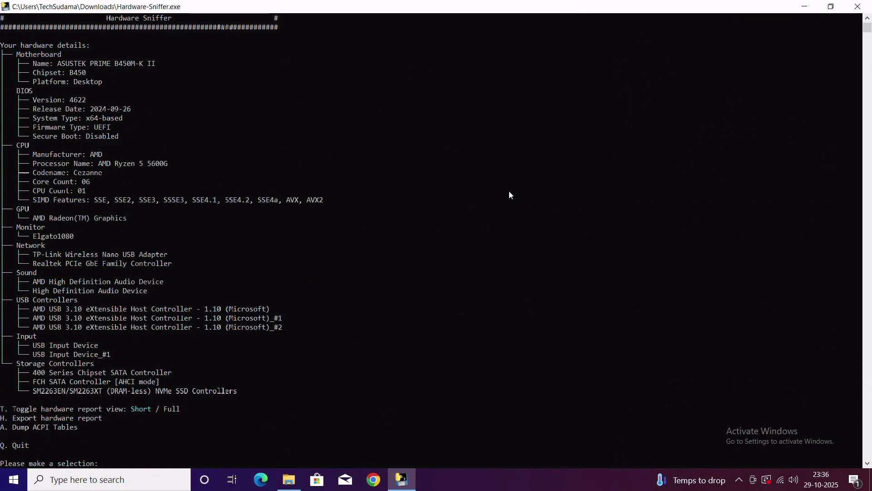
type("h")
key("Return")
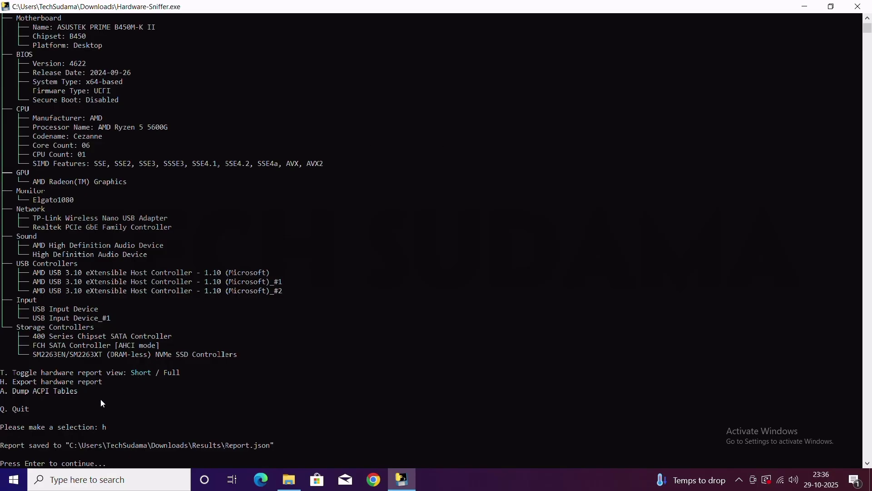
type("a")
key("Return")
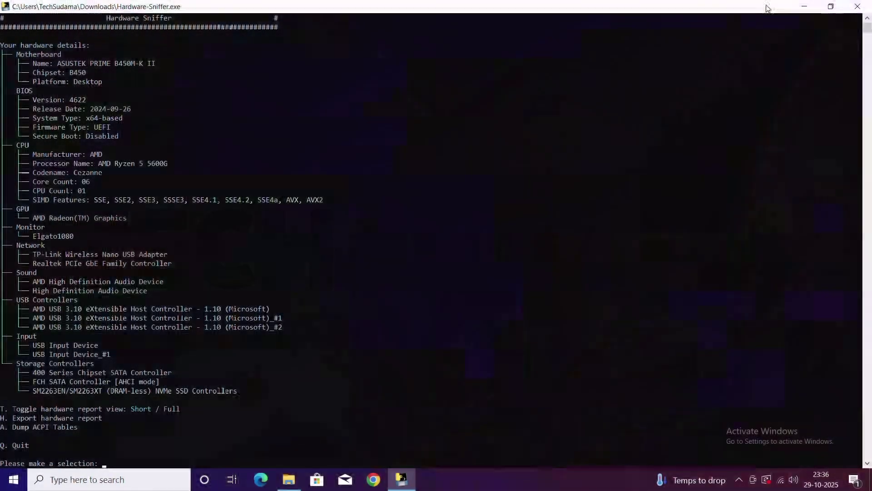
left_click(809, 6)
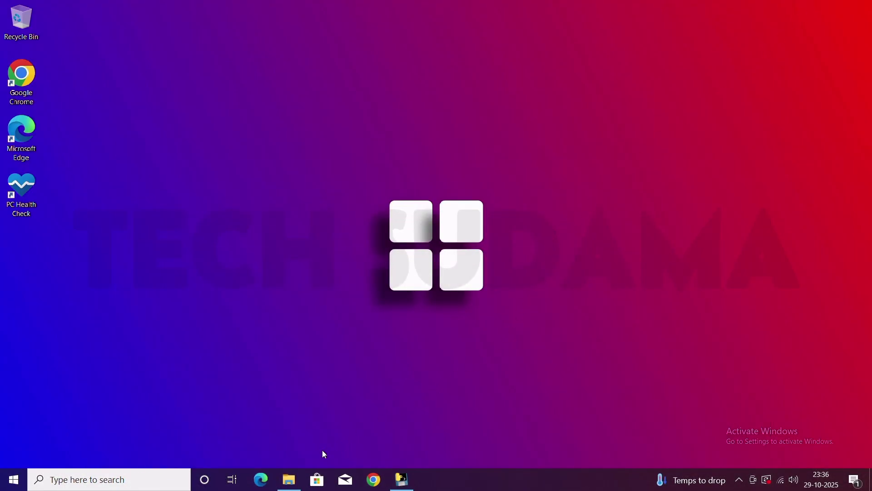
Step: Confirm Report.json is inside Downloads\Results, then return to Downloads
left_click(295, 483)
left_click(594, 246)
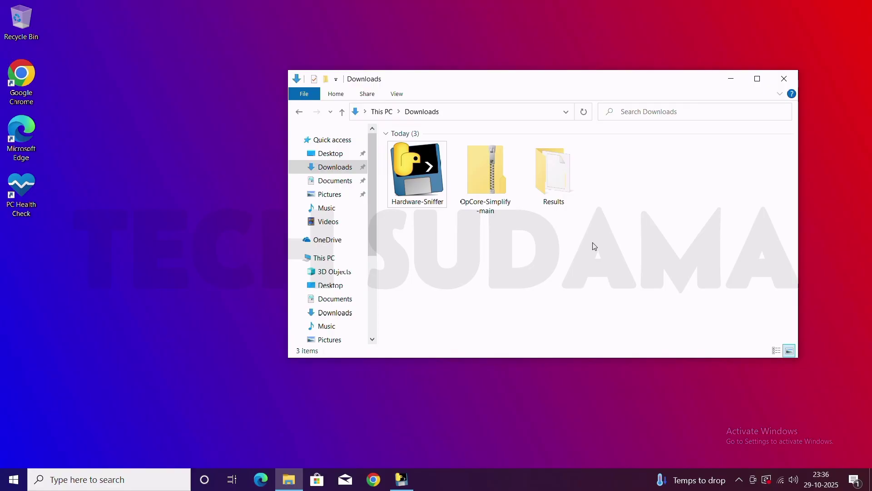
double_click(557, 182)
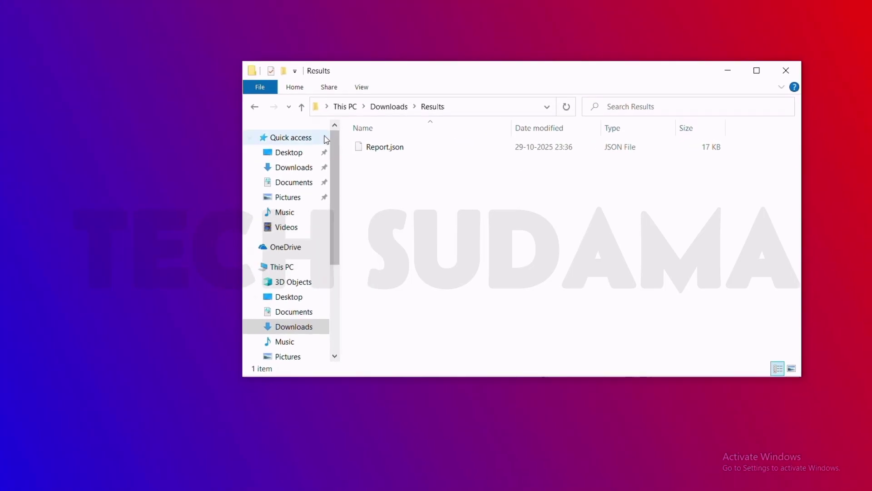
left_click(302, 107)
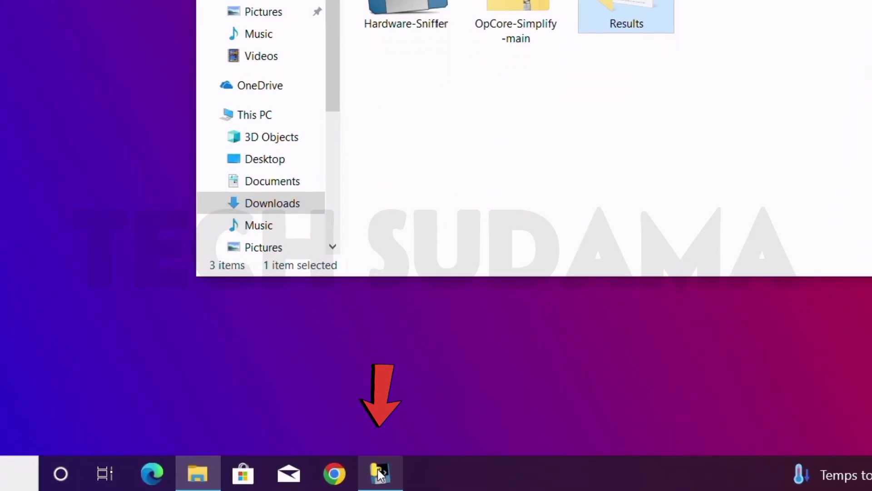
Step: Dump the ACPI tables from the Hardware Sniffer console
left_click(402, 478)
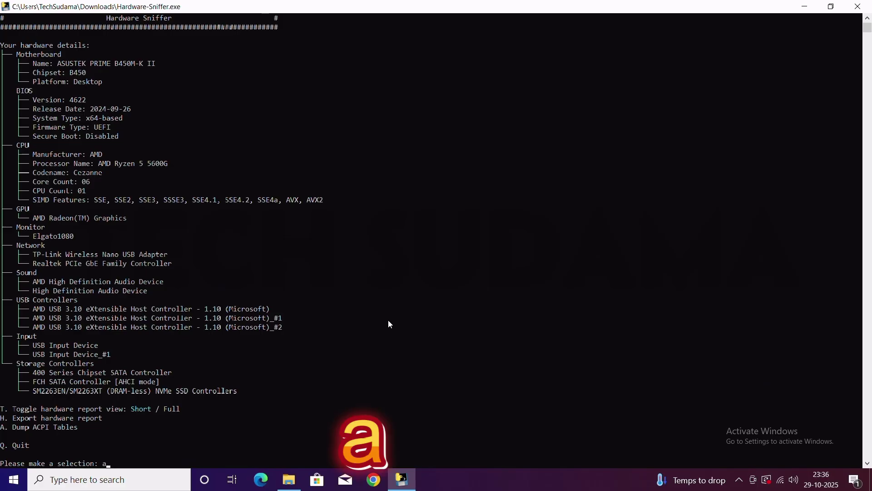
key("Return")
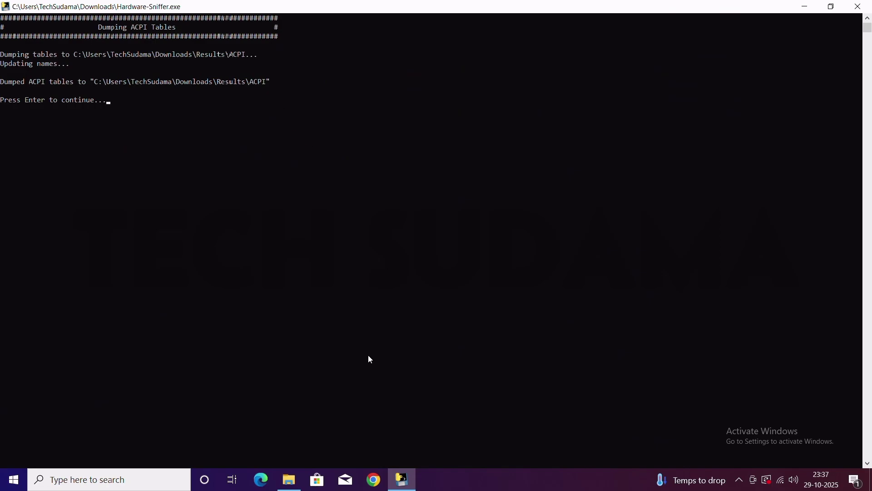
Step: Verify Results holds the ACPI folder and Report.json in Large icons, then close the console
left_click(289, 480)
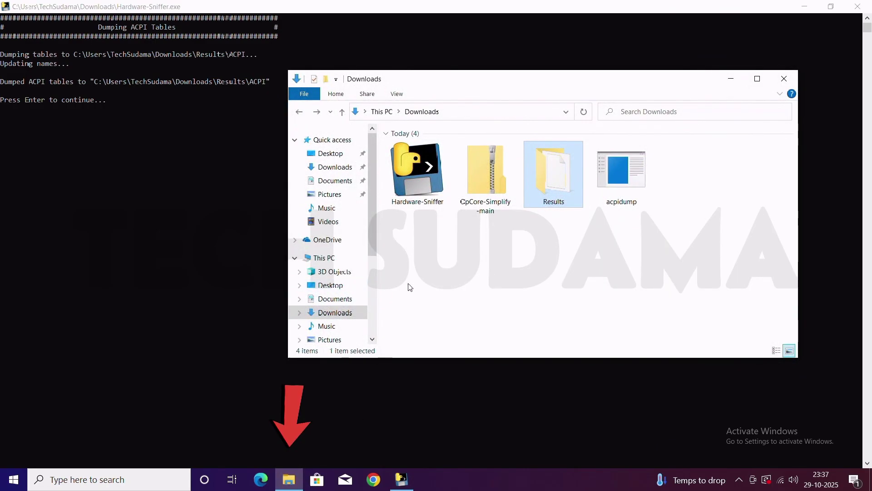
left_click(540, 285)
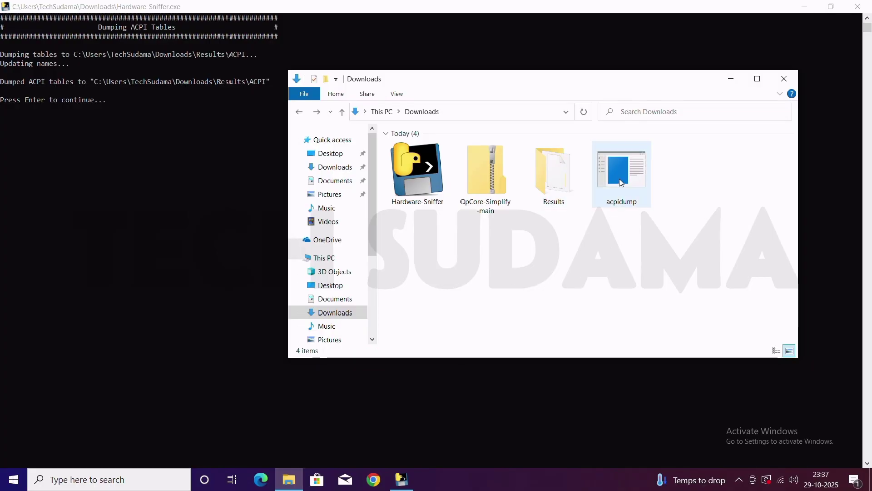
left_click(555, 177)
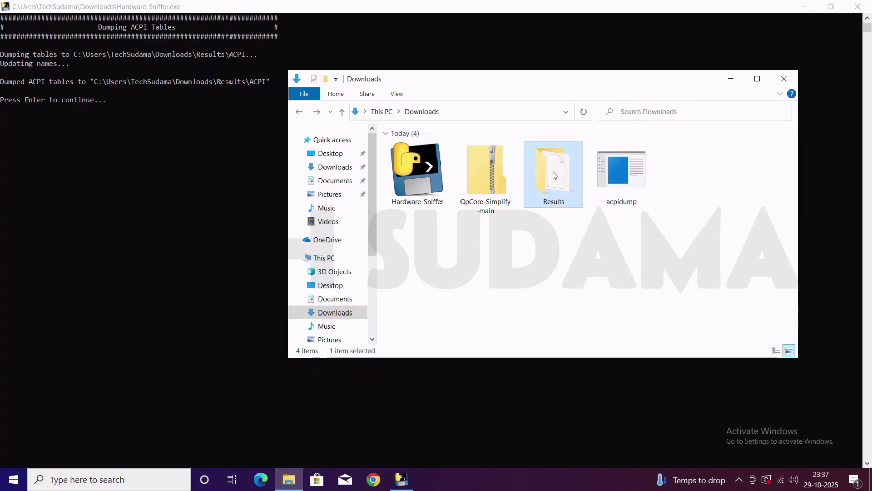
double_click(555, 176)
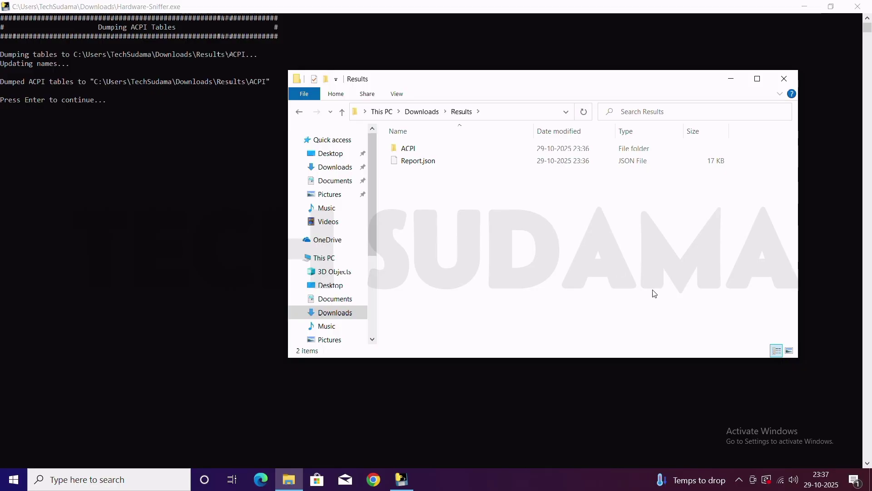
key("ctrl+shift+2")
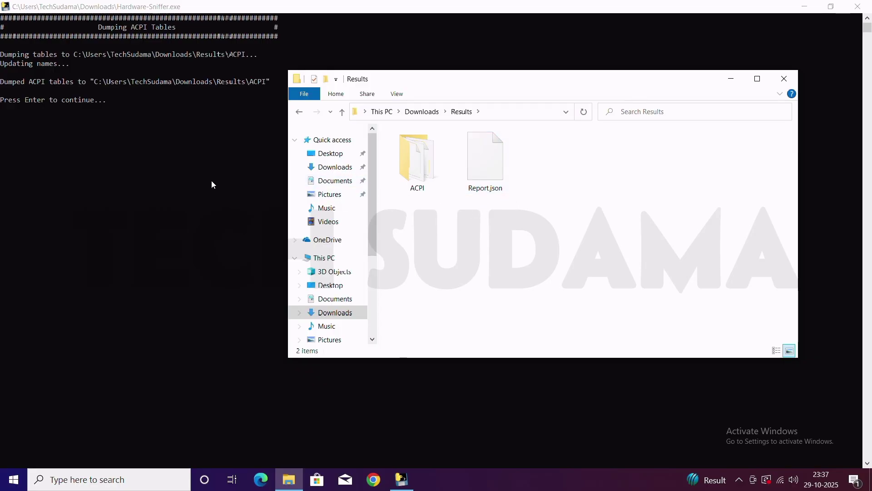
left_click(342, 119)
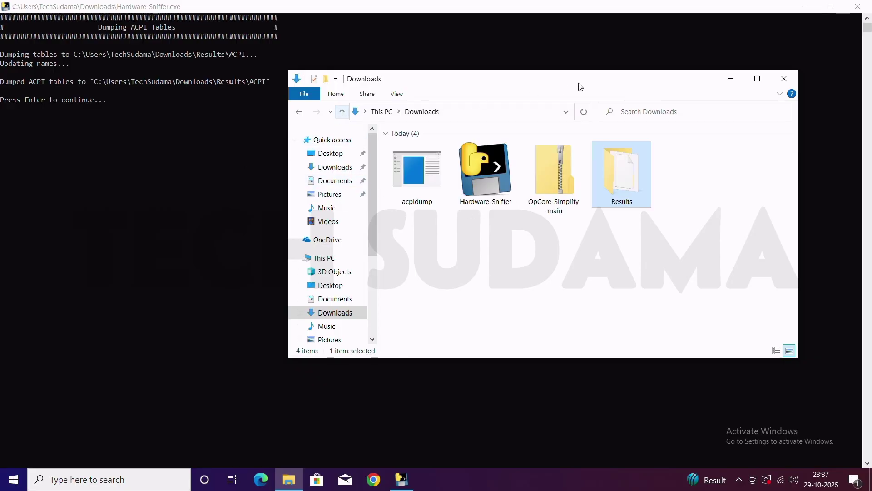
left_click(691, 42)
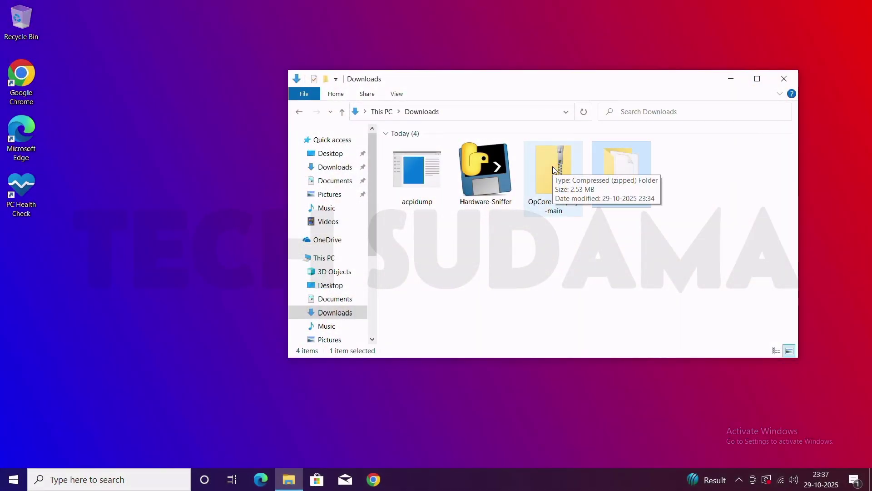
Step: Extract OpCore-Simplify-main.zip and move the extracted folder onto the desktop
right_click(552, 168)
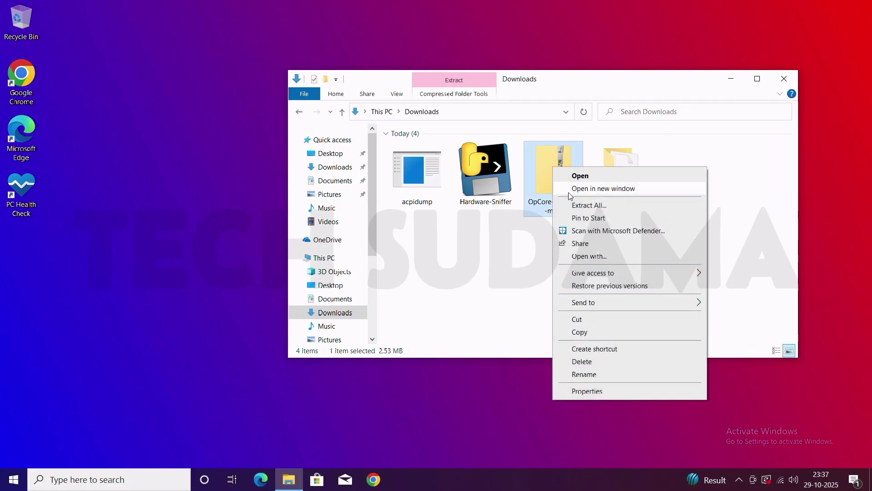
left_click(587, 207)
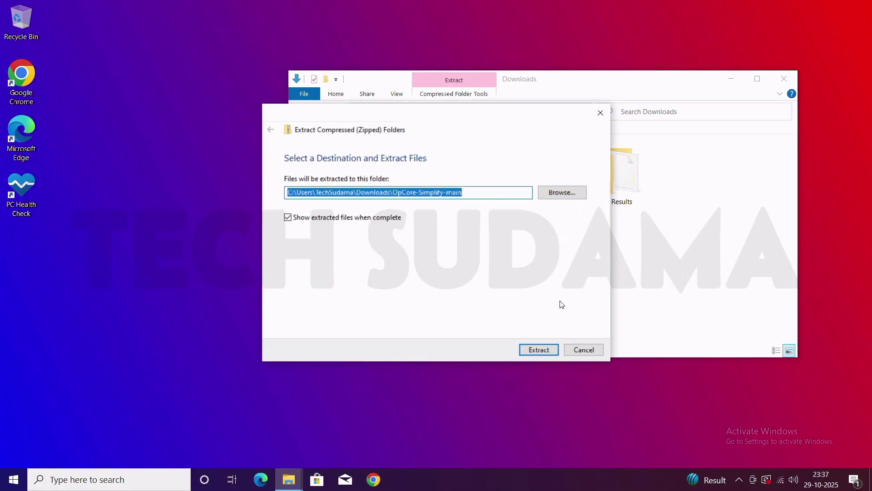
left_click(548, 350)
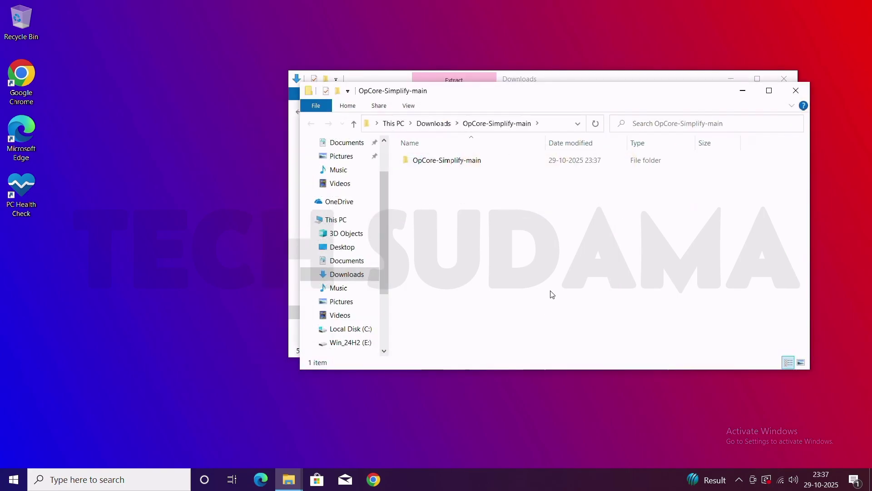
left_click_drag(448, 160, 25, 246)
left_click(797, 92)
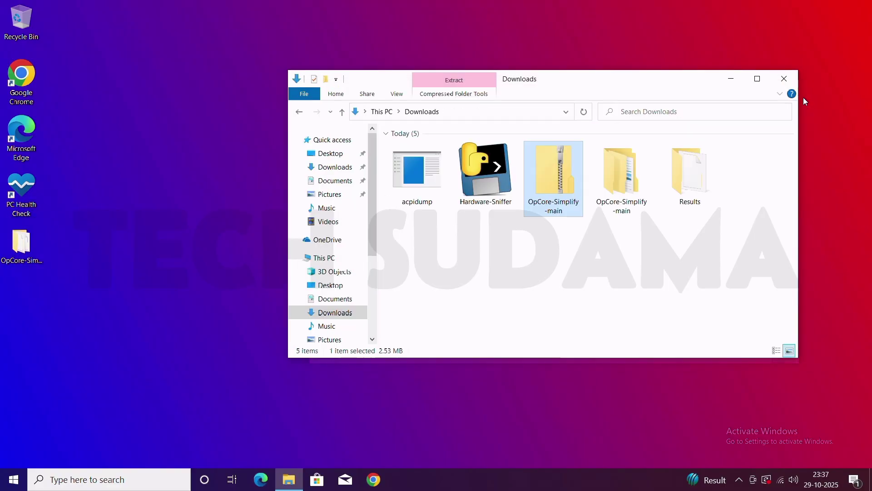
Step: Delete the OpCore-Simplify-main zip and its extracted copy from Downloads
left_click_drag(556, 245, 616, 173)
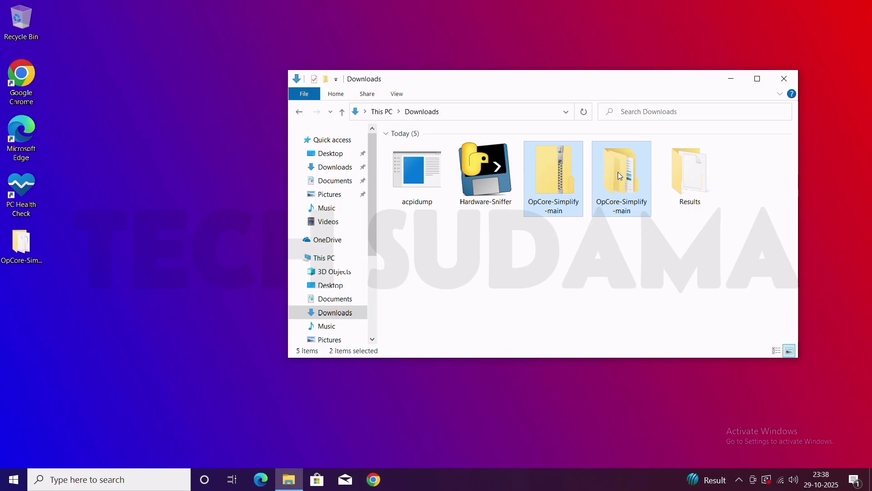
right_click(618, 172)
left_click(660, 309)
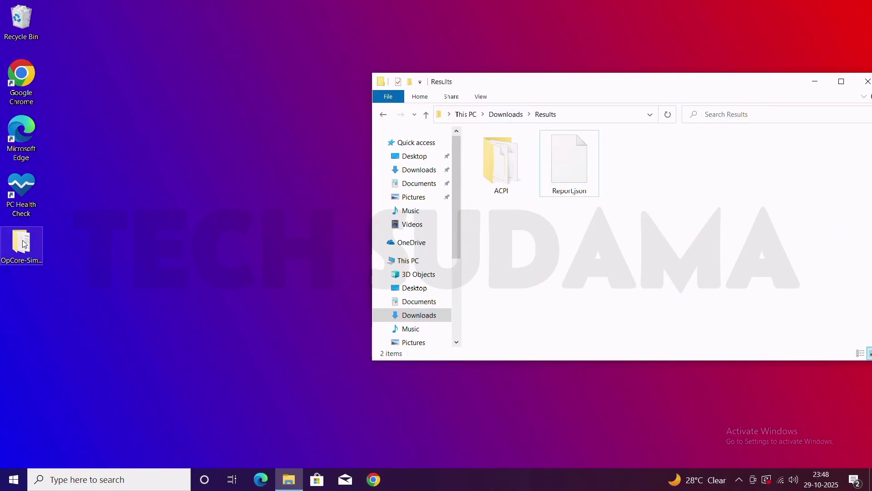
Step: Open the desktop OpCore-Simplify-main folder and copy acpidump from Downloads
double_click(24, 244)
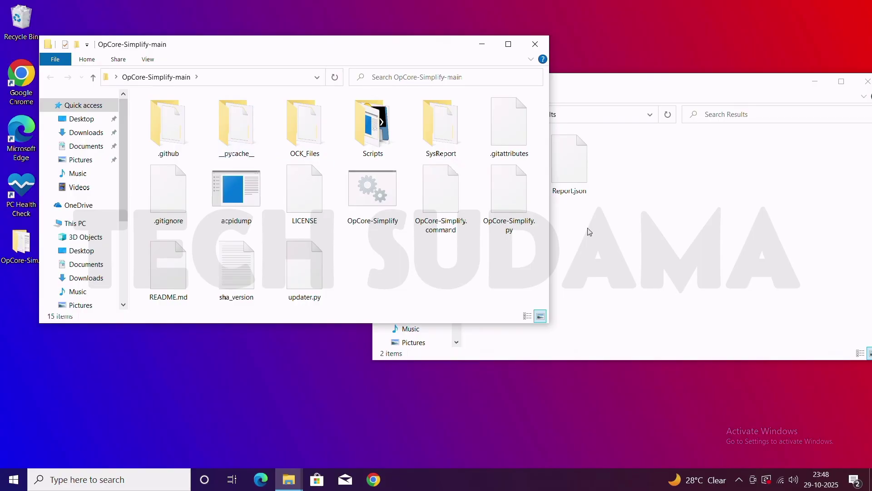
left_click(728, 230)
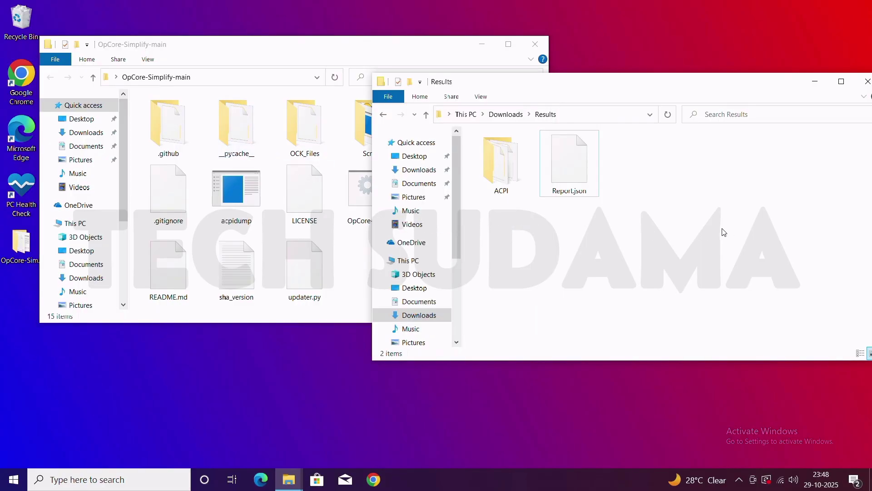
left_click(426, 116)
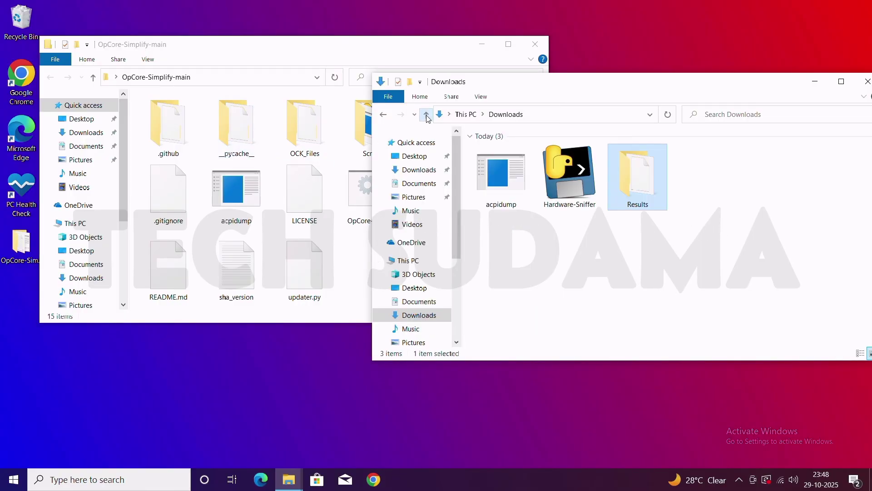
left_click(514, 169)
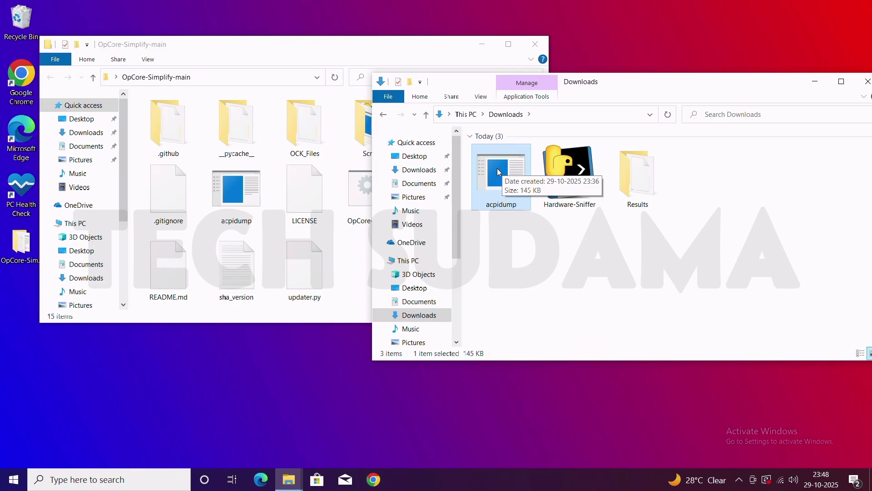
right_click(499, 171)
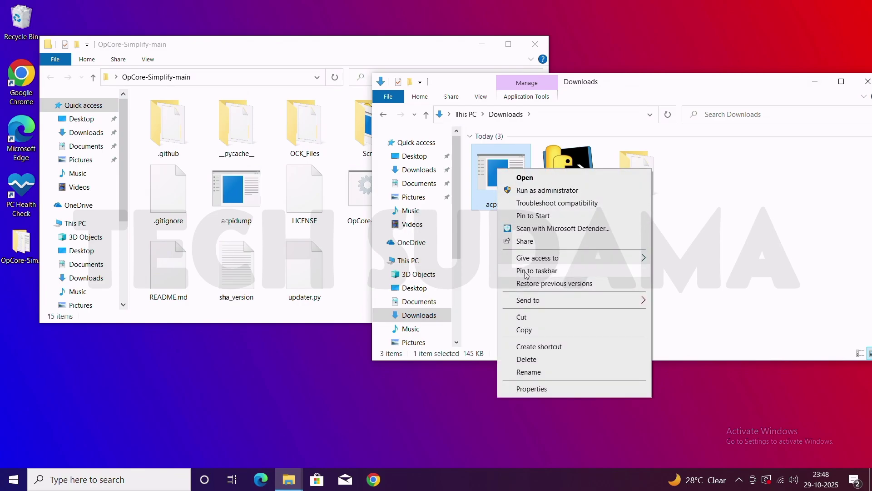
left_click(527, 330)
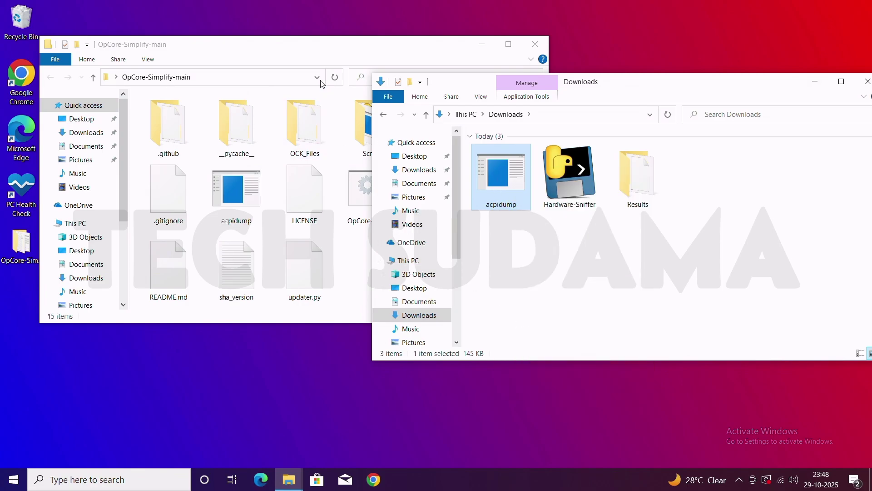
Step: Paste acpidump into the Scripts folder, replacing the existing copy
left_click(297, 47)
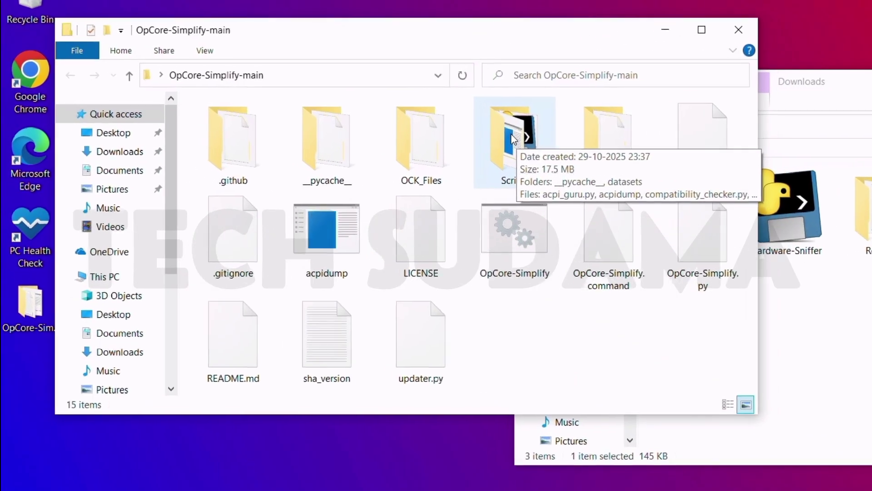
double_click(374, 127)
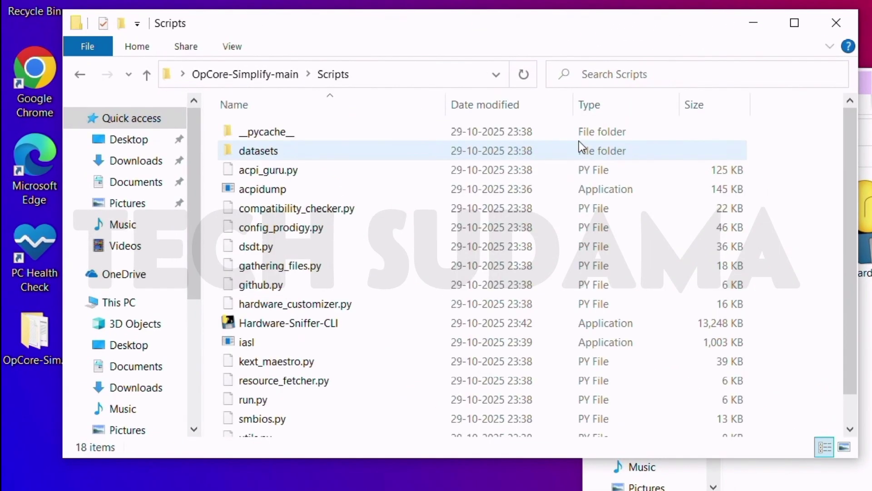
right_click(209, 204)
left_click(265, 350)
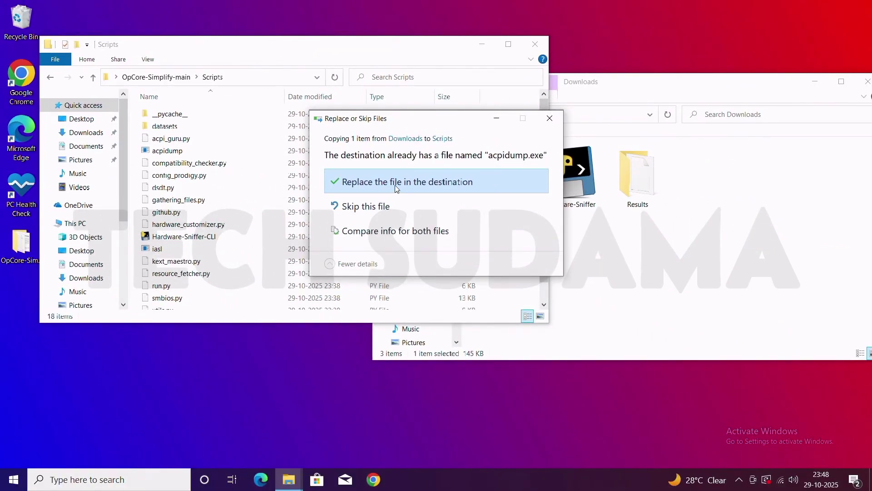
left_click(396, 188)
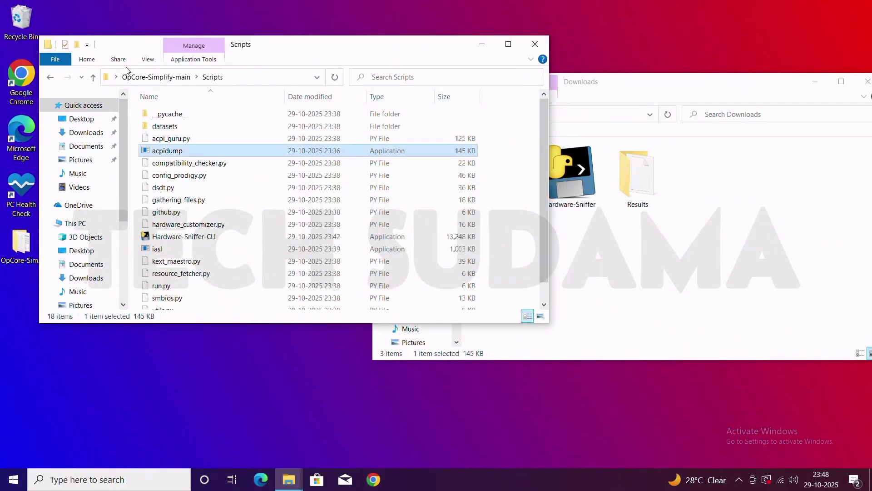
Step: Paste acpidump into the OpCore-Simplify-main folder, replacing the existing copy
left_click(93, 77)
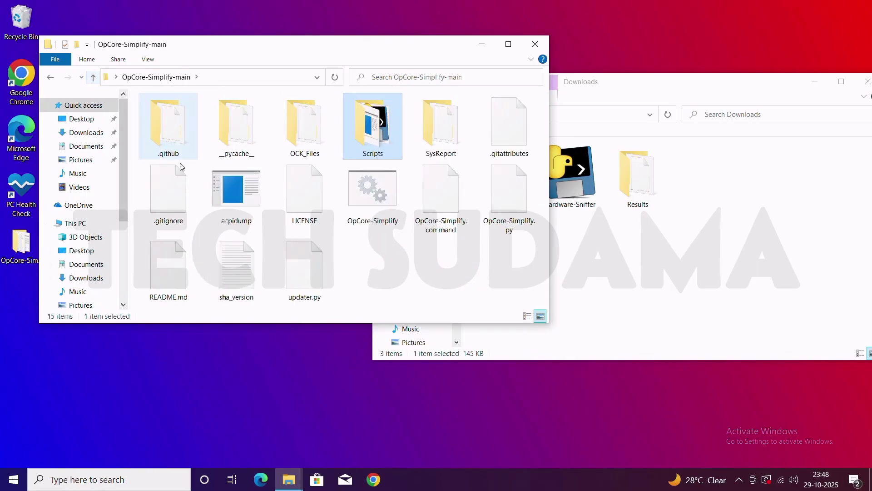
right_click(364, 263)
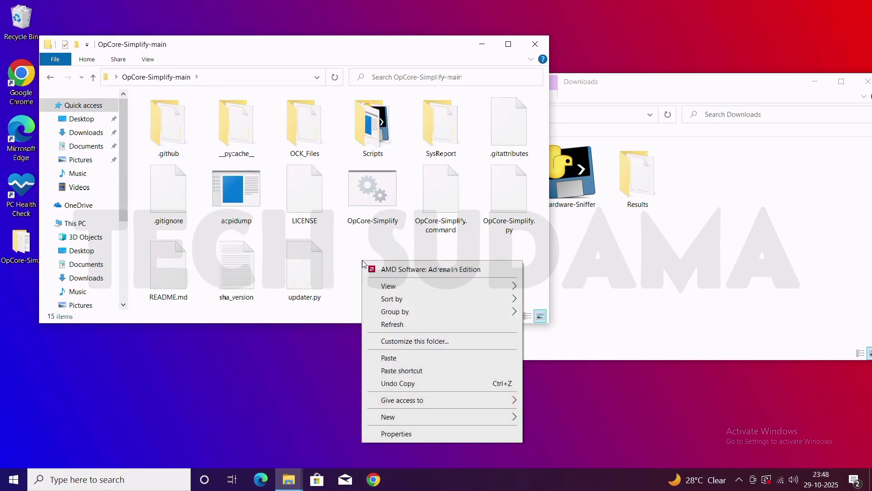
left_click(390, 357)
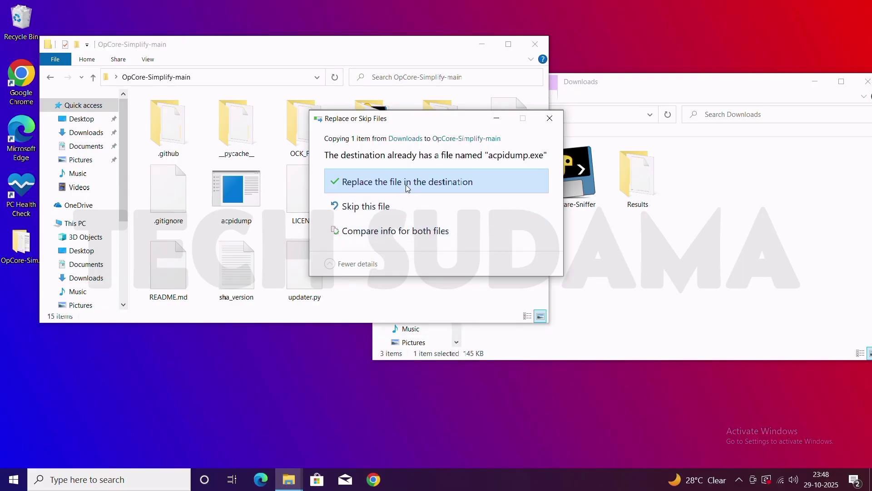
left_click(407, 186)
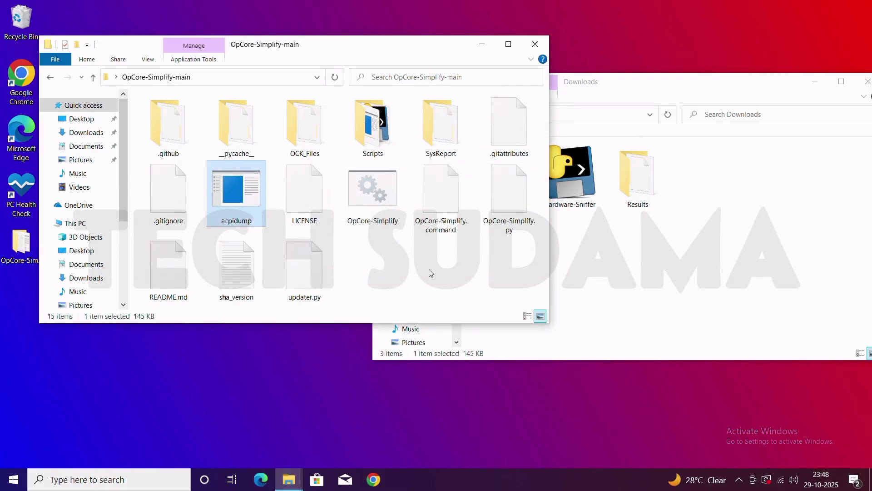
Step: Launch OpCore-Simplify.bat and close the OpCore-Simplify-main folder window
double_click(365, 195)
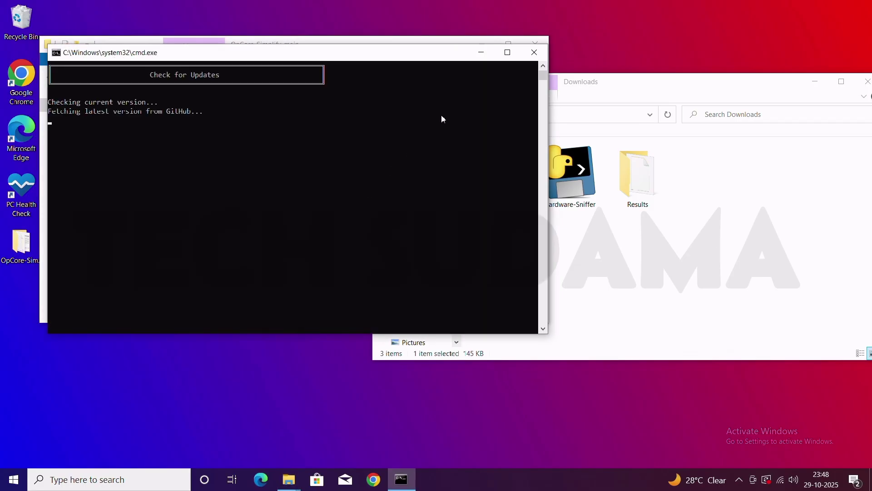
left_click(450, 39)
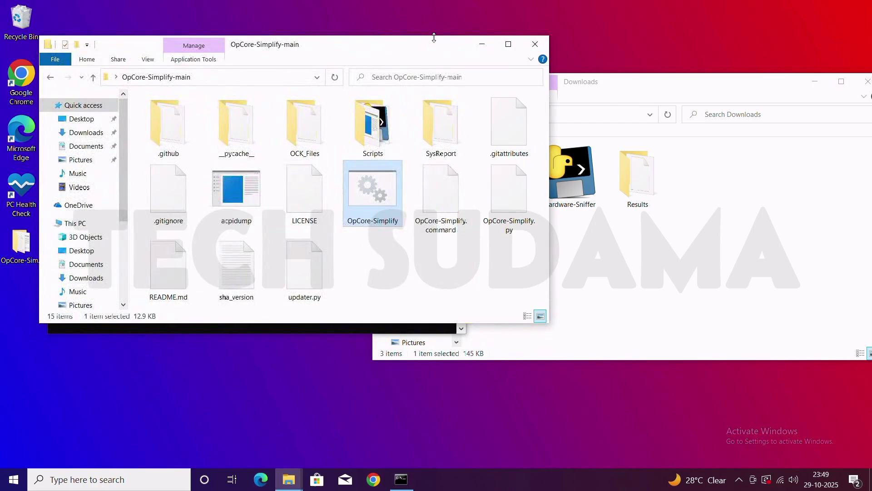
left_click(547, 45)
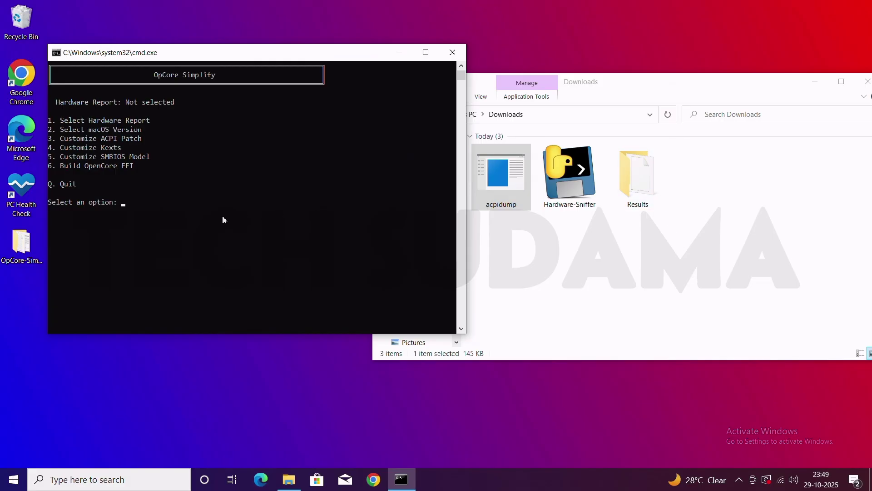
Step: Choose Select Hardware Report, export a new report, and run the Compatibility Checker
type("1")
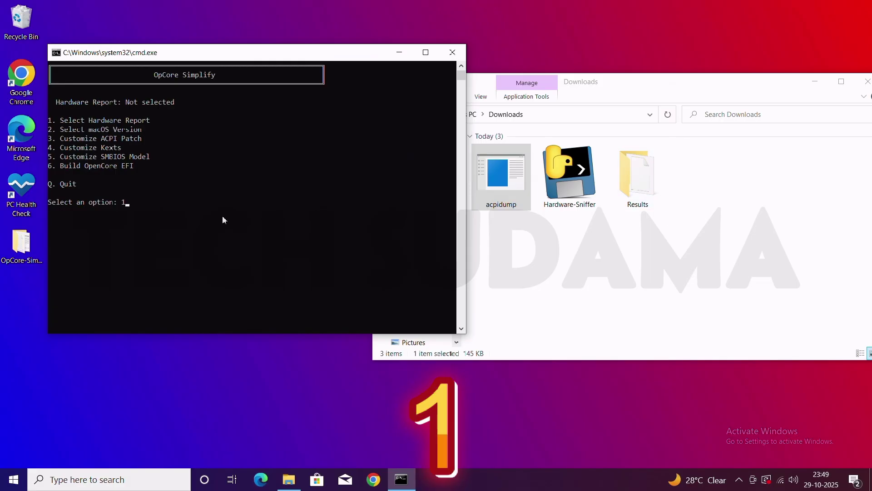
key("Return")
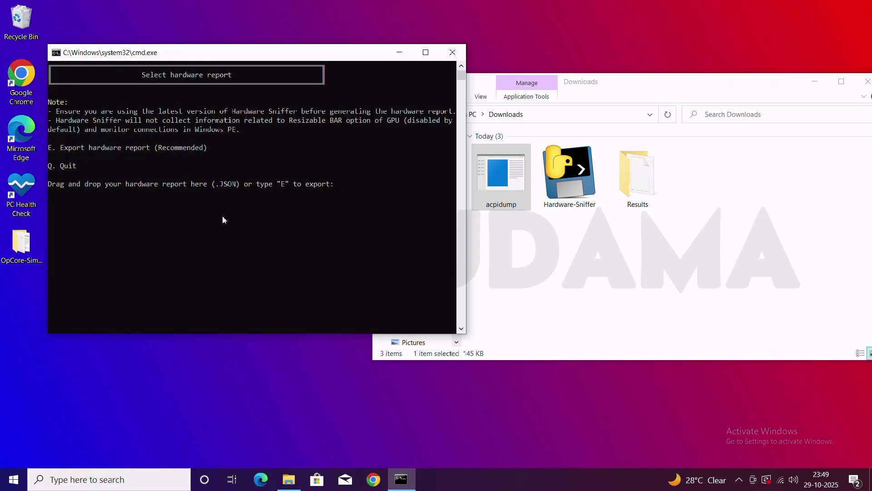
type("e")
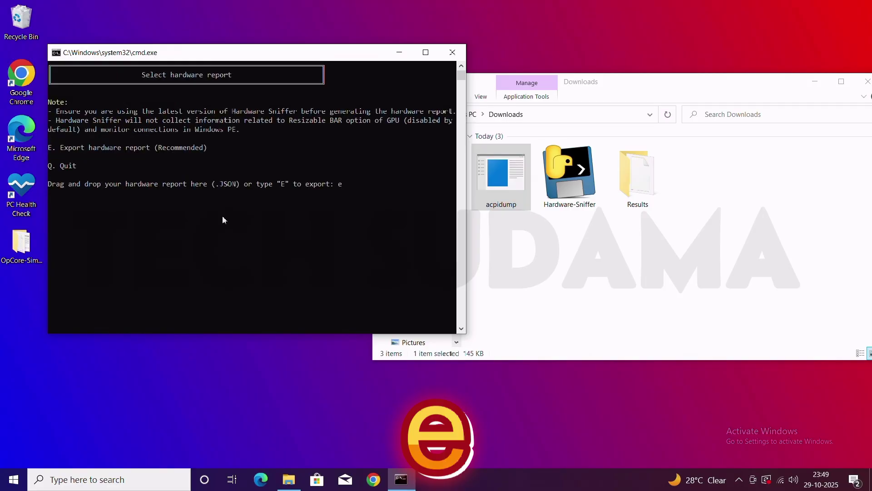
key("Return")
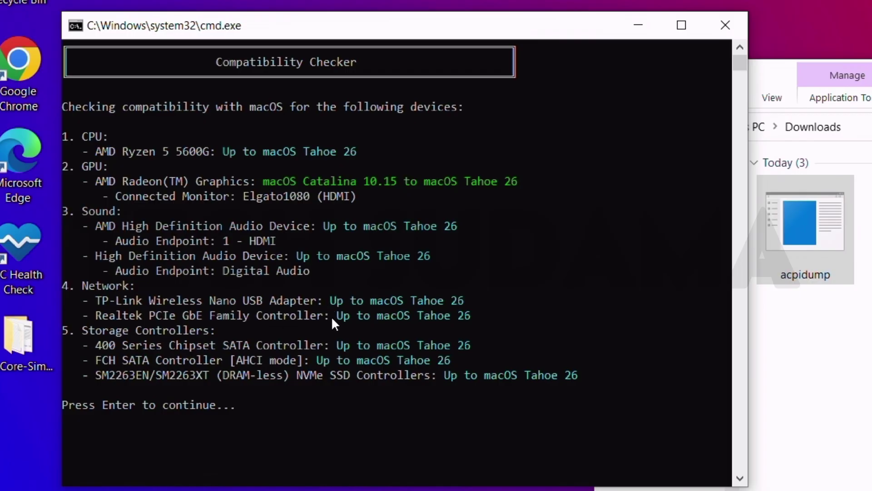
Step: Review the compatibility results and continue to the Select macOS Version list
scroll(318, 311, "down", 1)
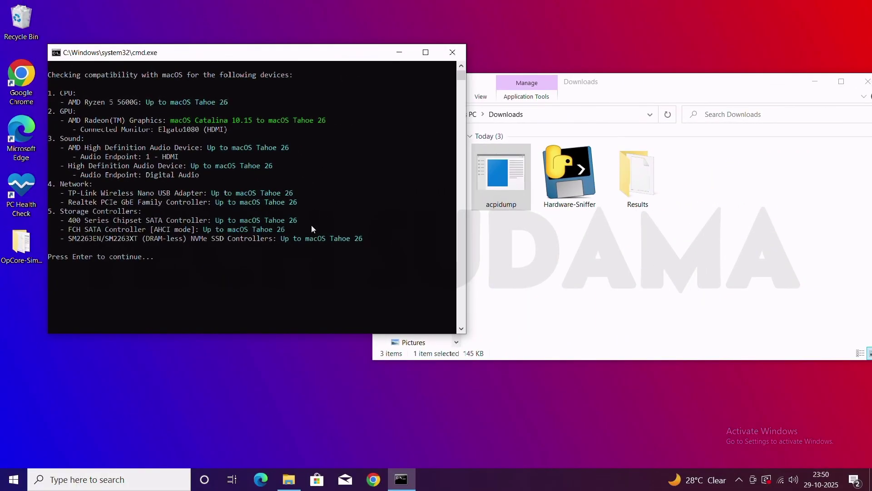
key("Return")
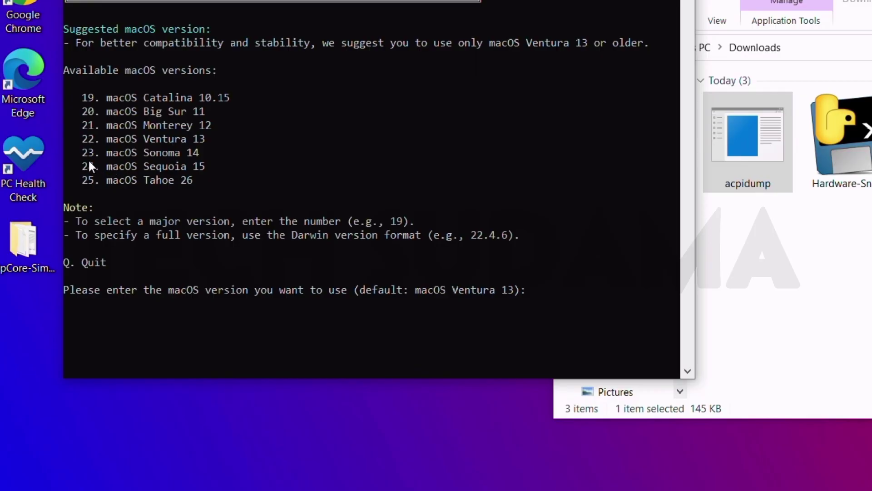
Step: Choose macOS Sonoma 14 (23) as the target version
type("23")
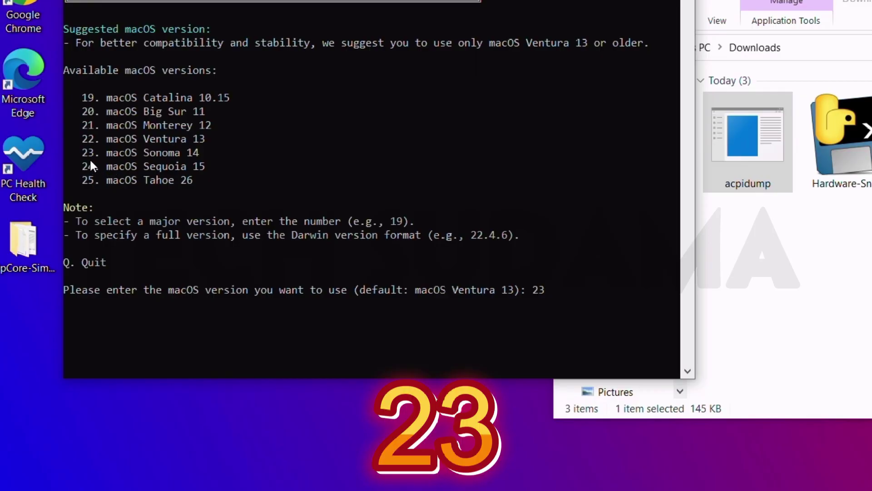
key("Return")
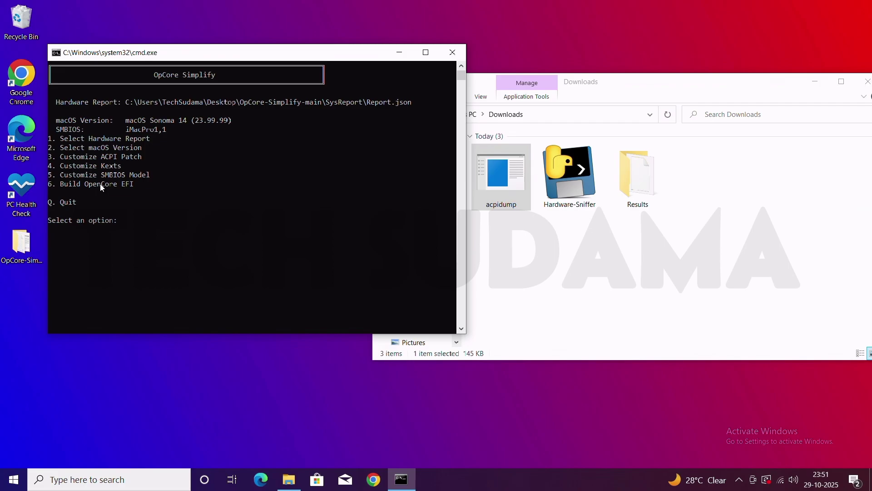
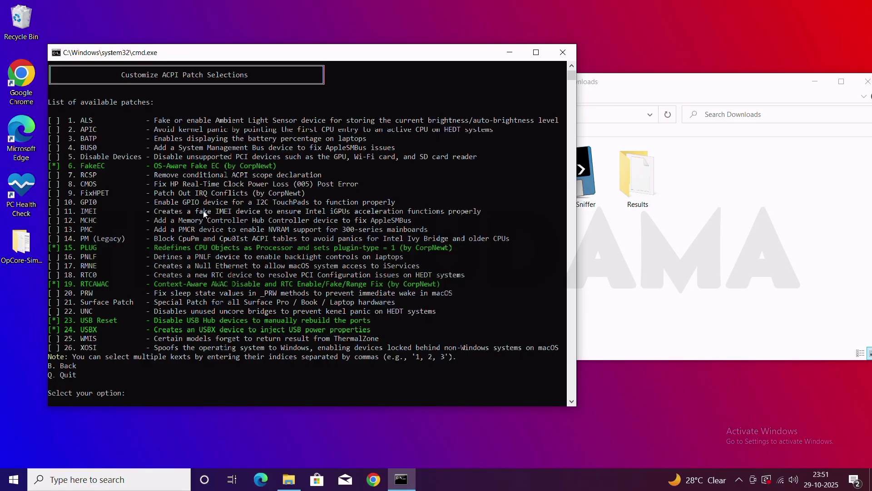
Step: Leave the ACPI patch list and return to the main menu
scroll(206, 212, "up", 2)
scroll(210, 207, "down", 2)
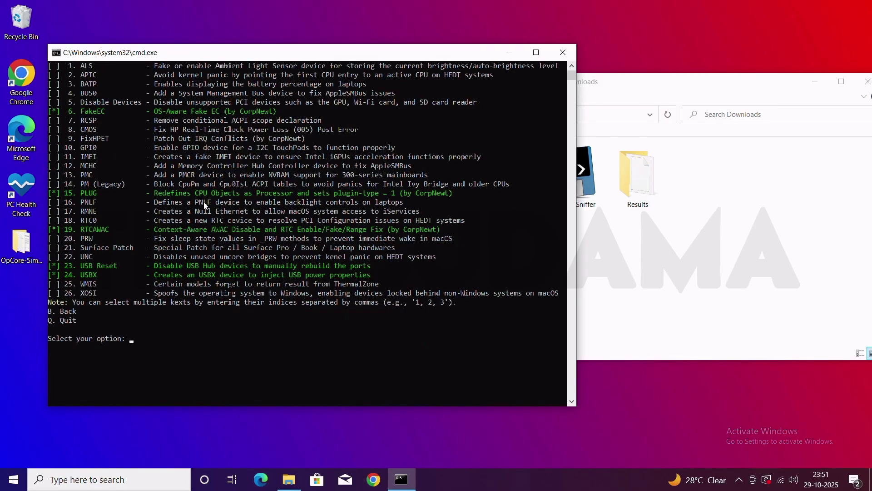
type("b")
key("Return")
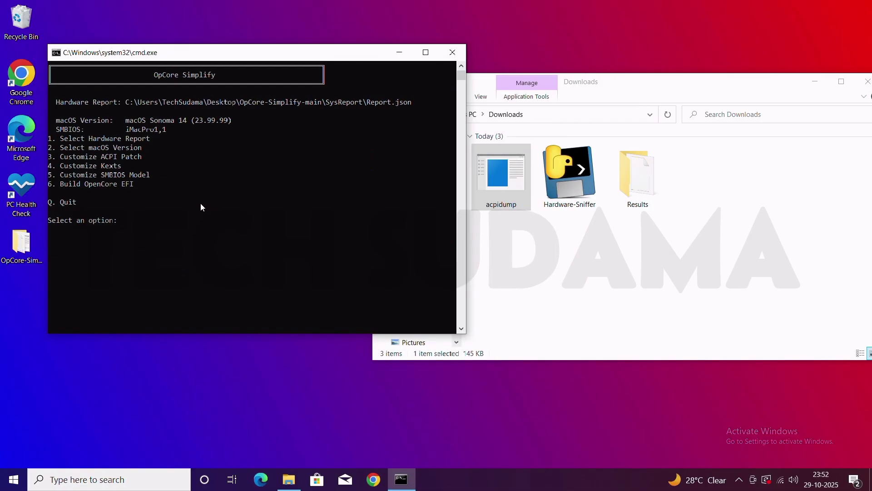
Step: Review the kext list with NVMeFix, AppleMCEReporterDisabler and RestrictEvents selected
type("4")
key("Return")
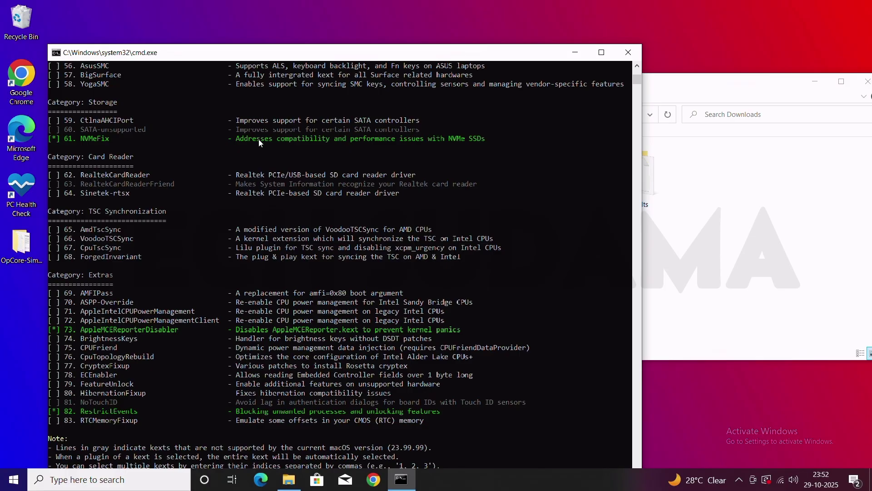
scroll(258, 141, "down", 2)
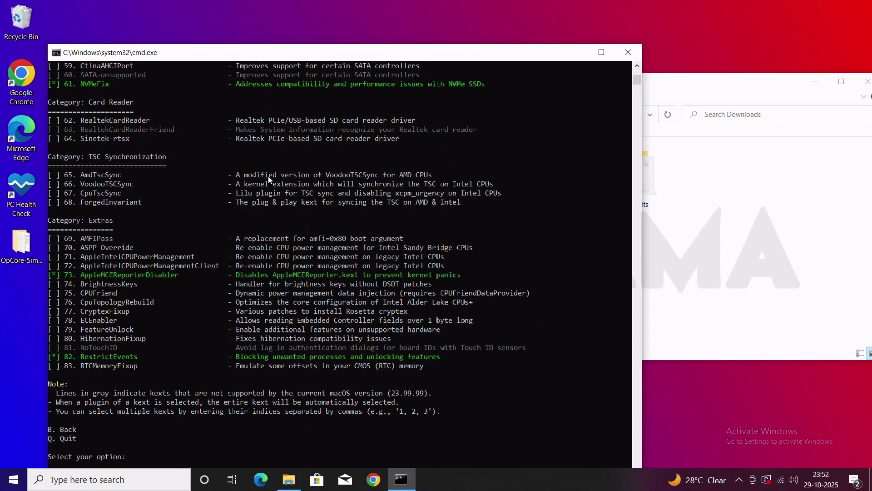
scroll(295, 136, "down", 2)
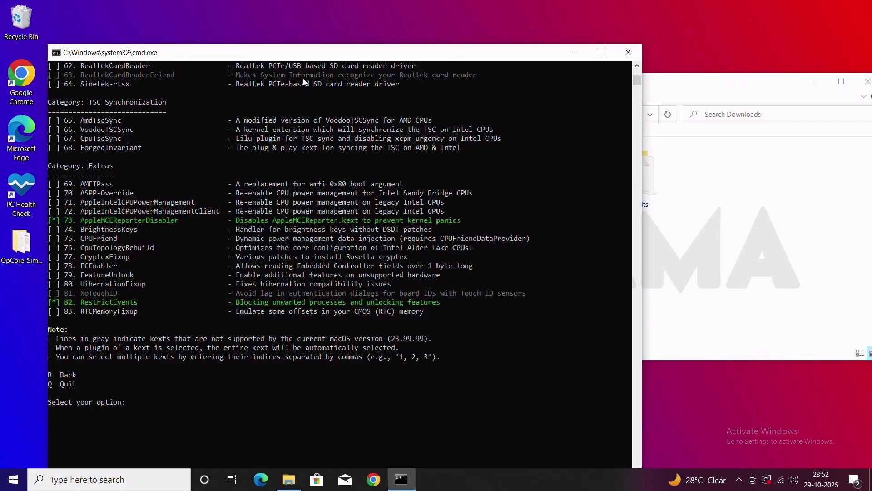
scroll(280, 259, "down", 1)
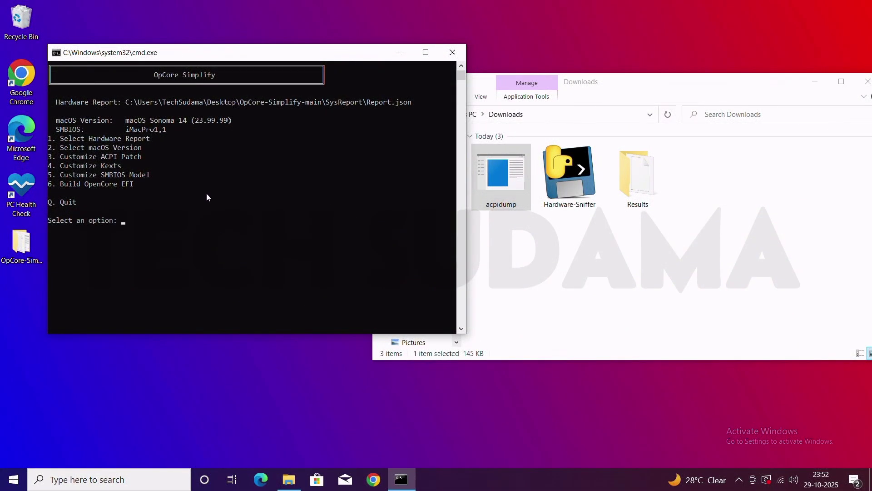
Step: Review the compatible SMBIOS models, confirming iMacPro1,1 is selected
type("5")
key("Return")
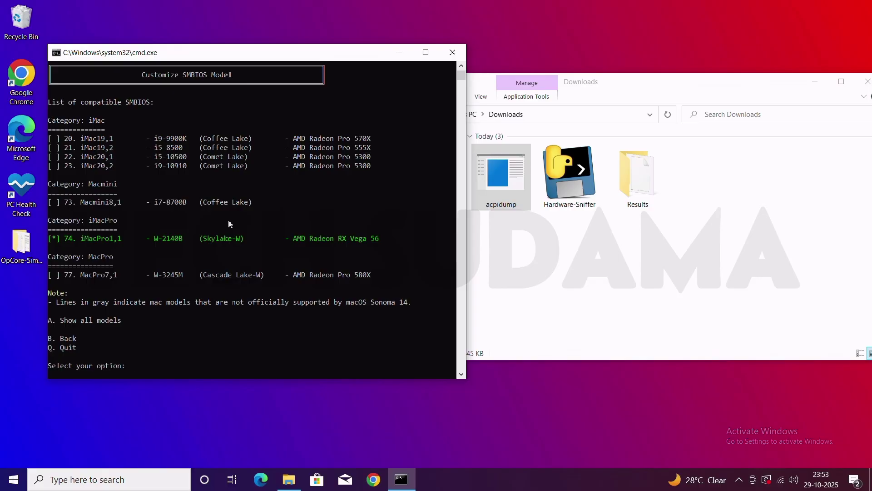
scroll(228, 225, "down", 2)
scroll(228, 224, "up", 2)
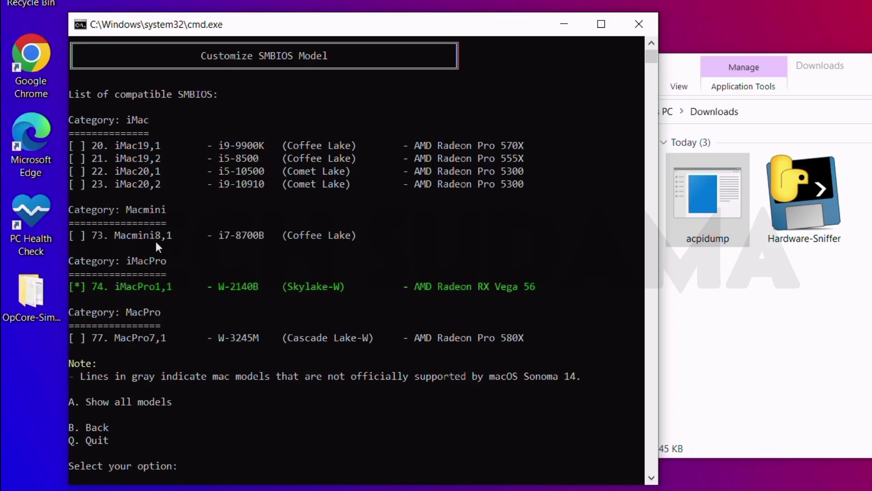
scroll(214, 257, "down", 1)
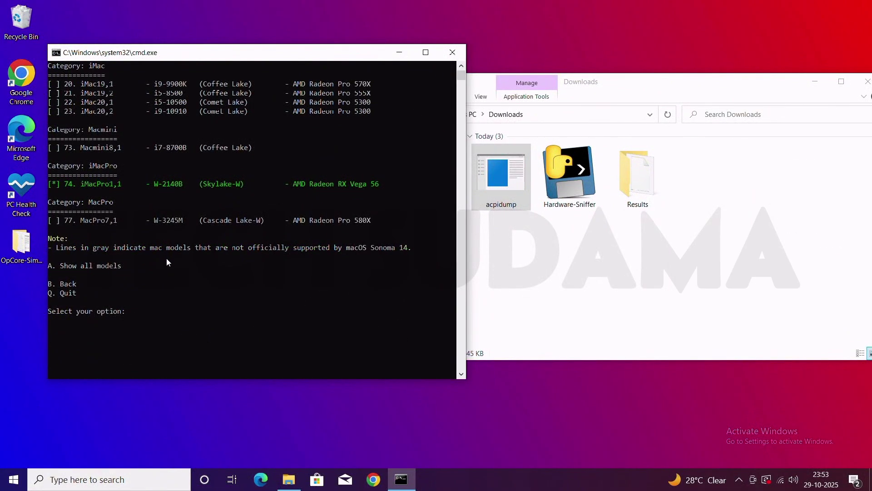
Step: Return to the main menu and start building the OpenCore EFI
type("b")
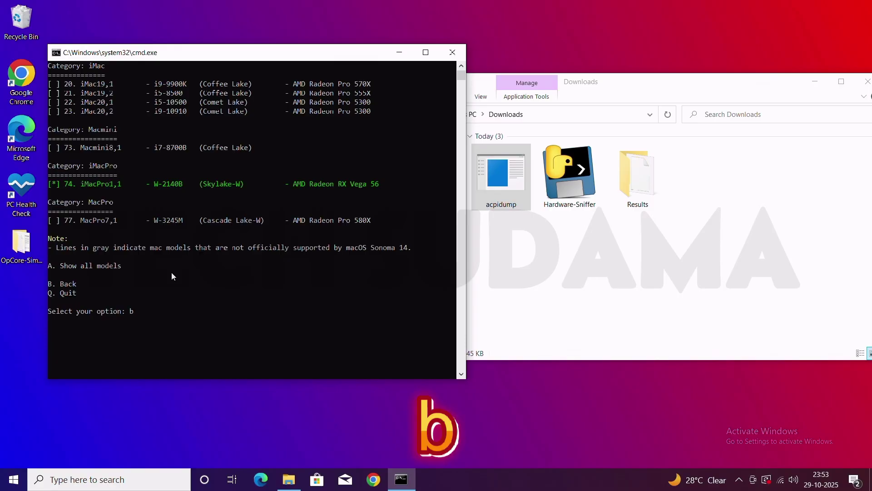
key("Return")
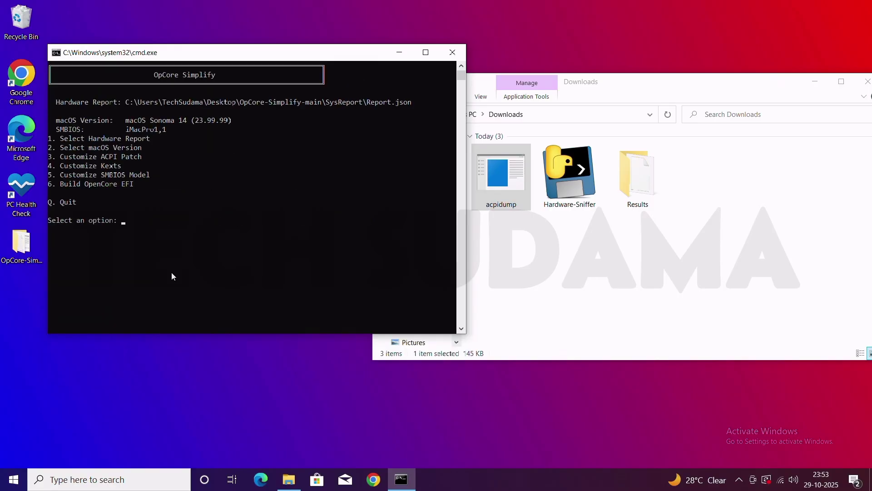
type("6")
key("Return")
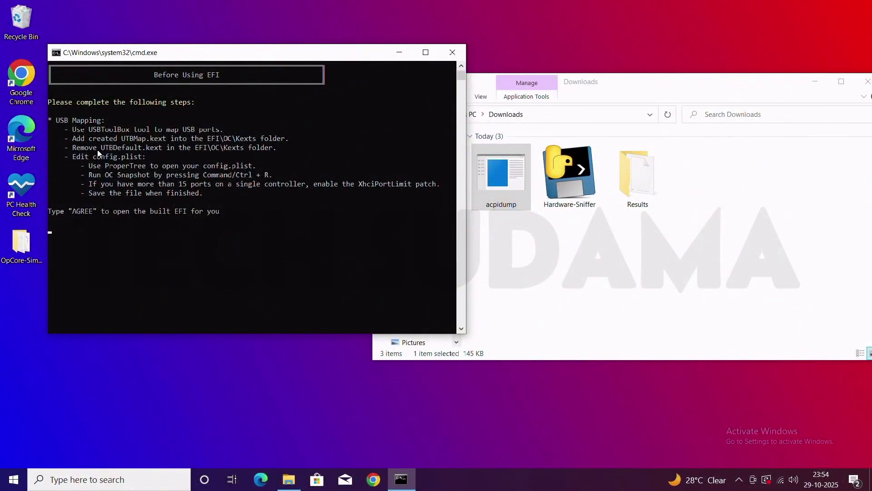
Step: Accept the Before Using EFI notice with 'agree' to open the built EFI folder
type("gree")
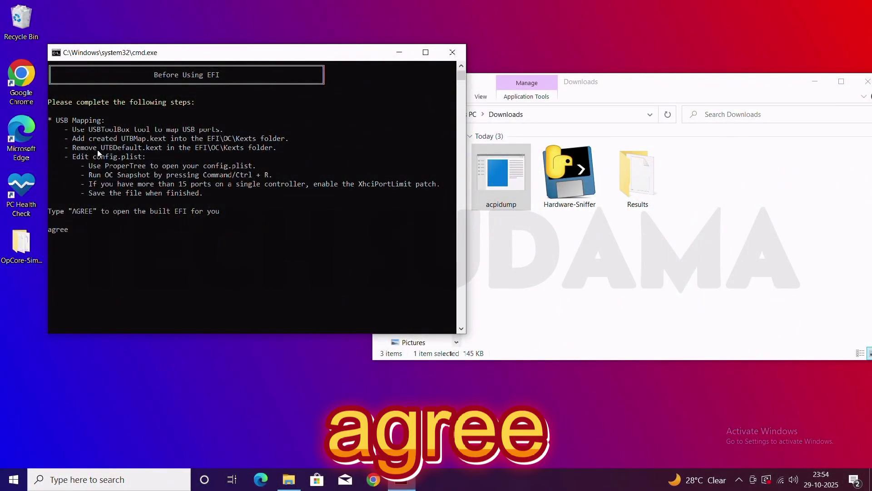
key("Return")
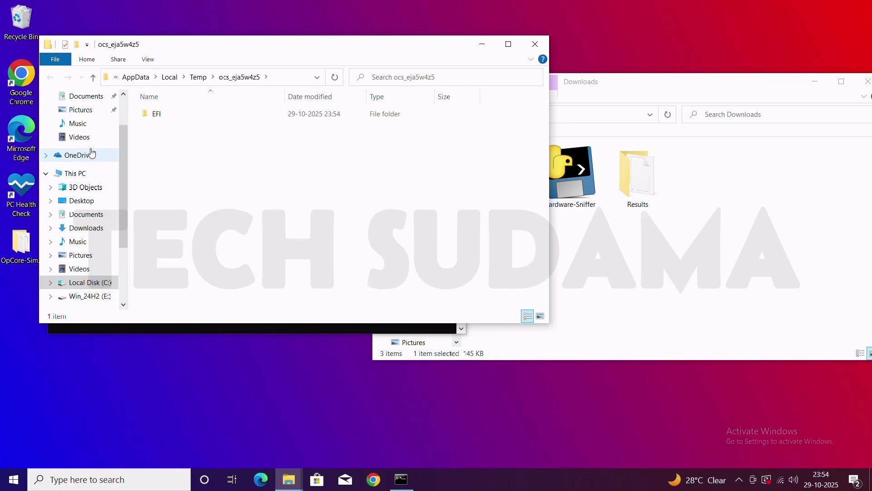
Step: Check the built EFI contains BOOT and OC, then close the OpCore Simplify console
left_click_drag(215, 46, 374, 69)
double_click(317, 137)
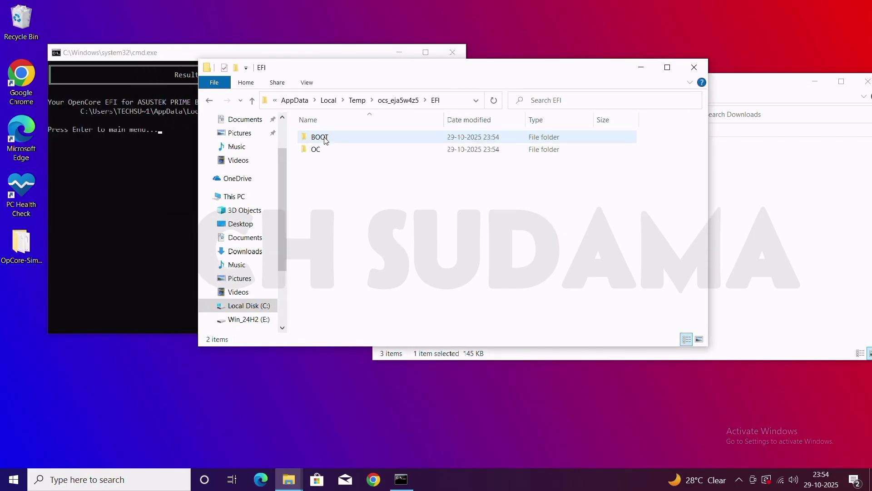
left_click(359, 100)
left_click(373, 52)
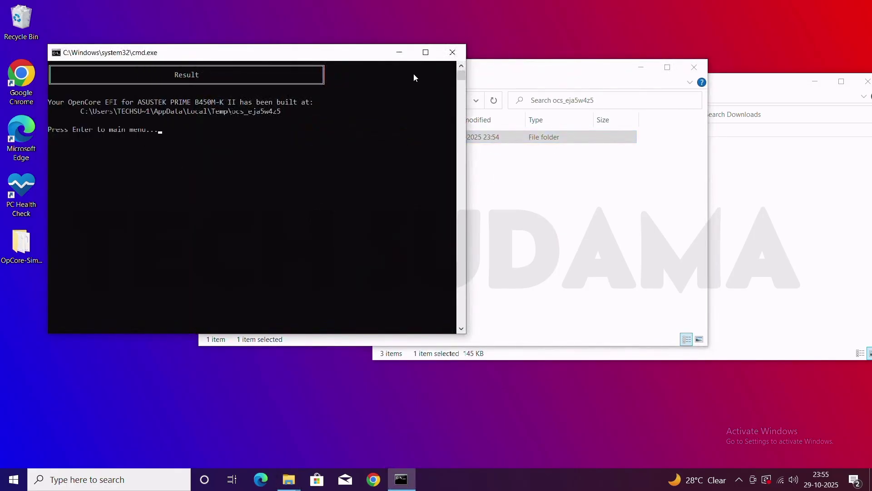
left_click(460, 53)
Step: Delete acpidump, Hardware-Sniffer and Results from Downloads
left_click(504, 152)
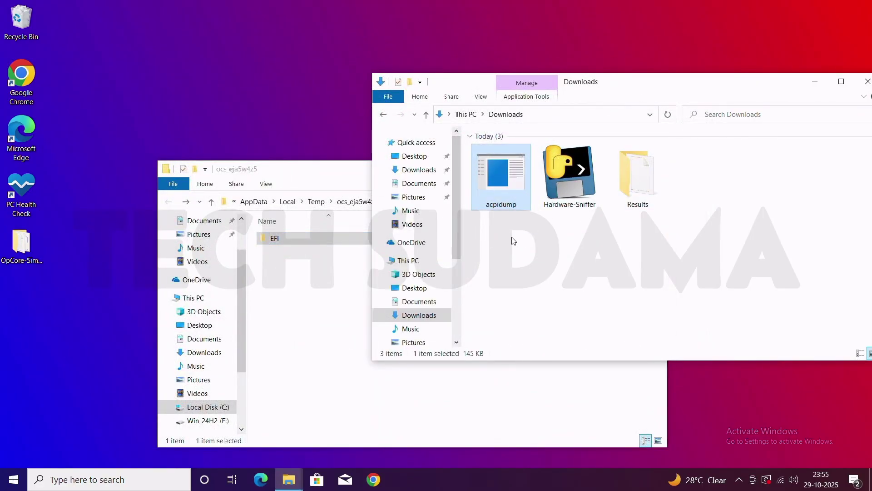
left_click_drag(506, 230, 636, 187)
right_click(638, 176)
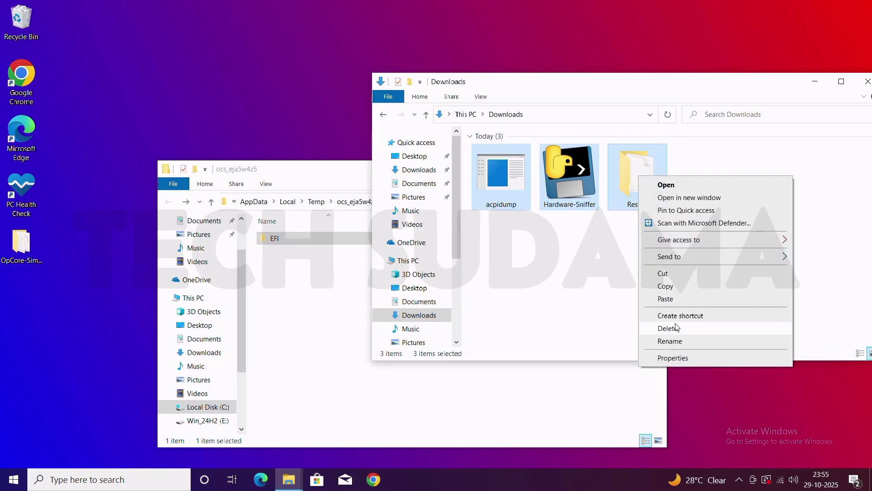
left_click(671, 328)
Step: Move the EFI folder into Downloads and close the build output window
left_click_drag(287, 235, 518, 153)
left_click(223, 173)
left_click_drag(600, 89, 461, 88)
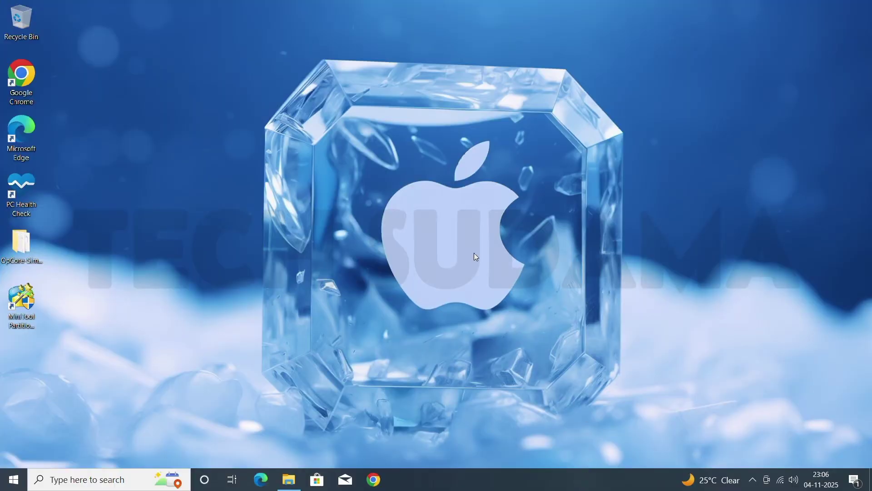
Step: Open a File Explorer window on Downloads with Win+E
key("super+e")
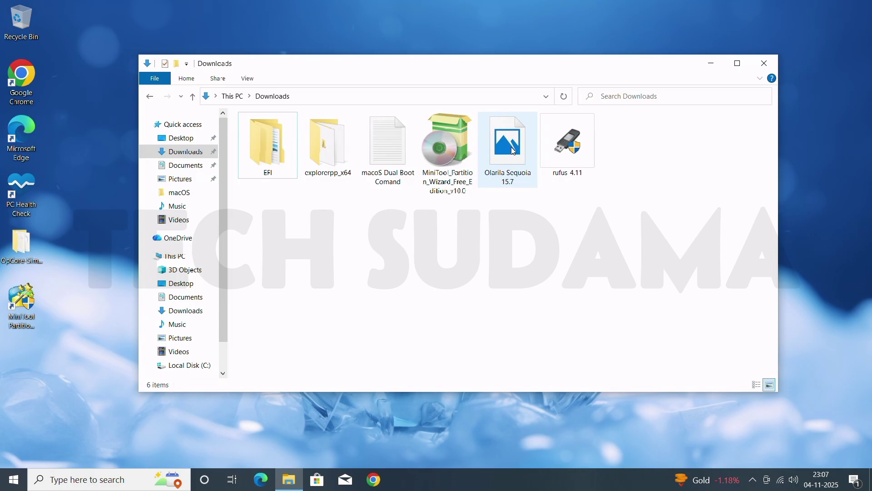
Step: Open the Olarila website from the search results and dismiss its ad
left_click(375, 480)
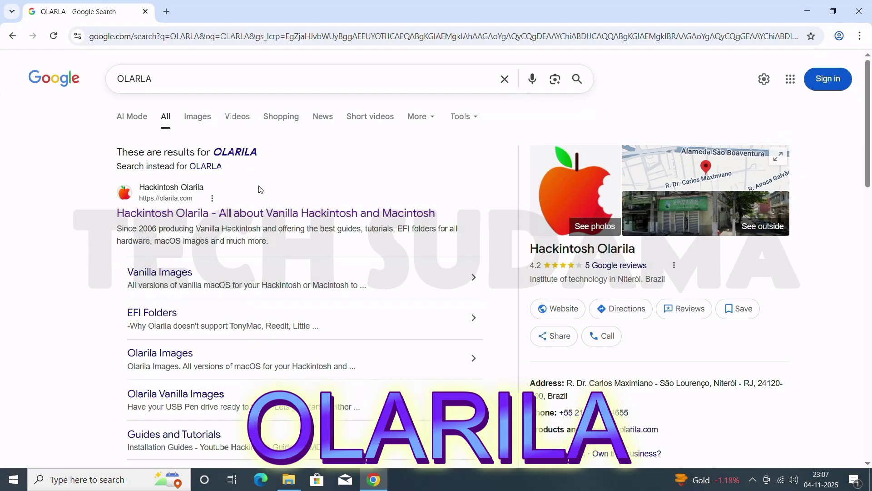
left_click(238, 215)
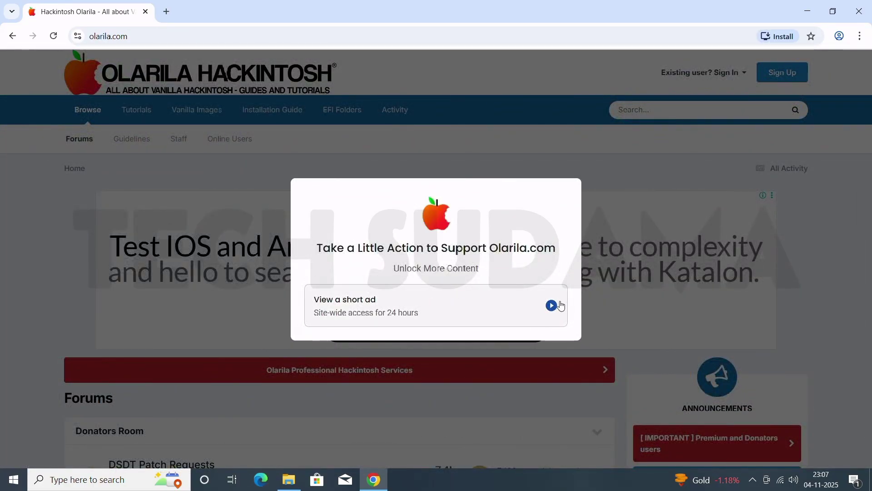
left_click(553, 306)
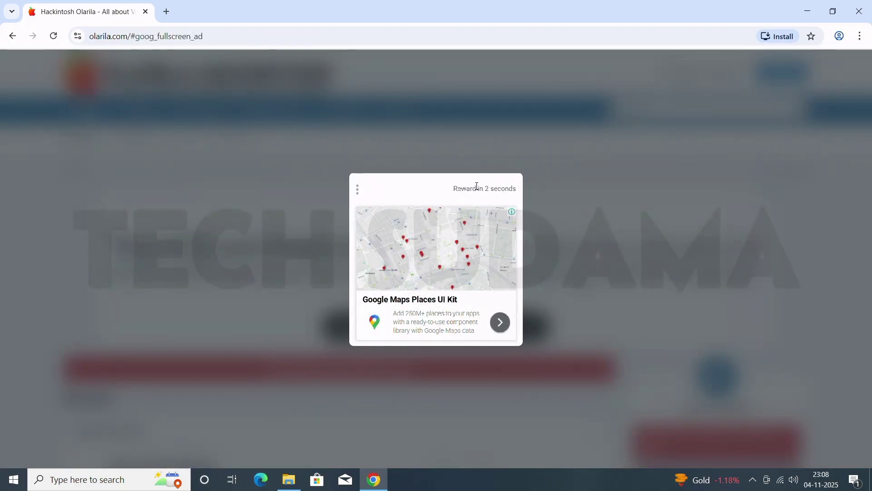
left_click(512, 188)
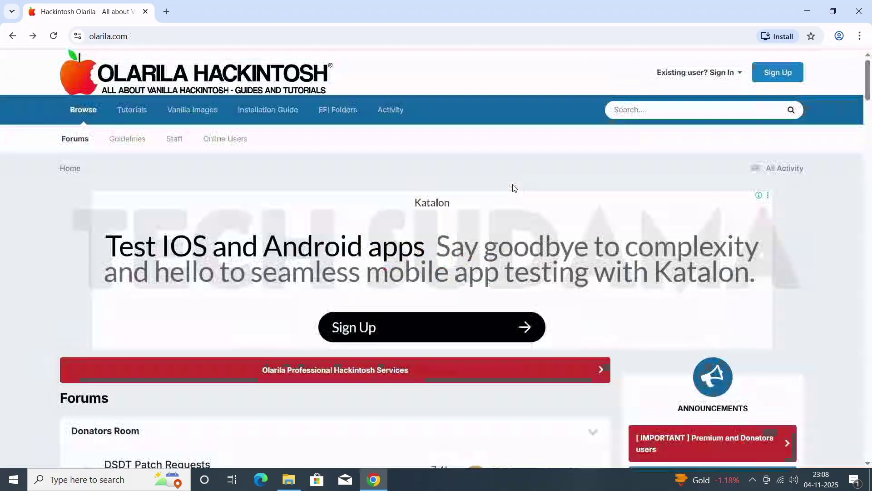
Step: Open the Sequoia 15.7.2 MediaFire download link on the Vanilla Images page
left_click(196, 113)
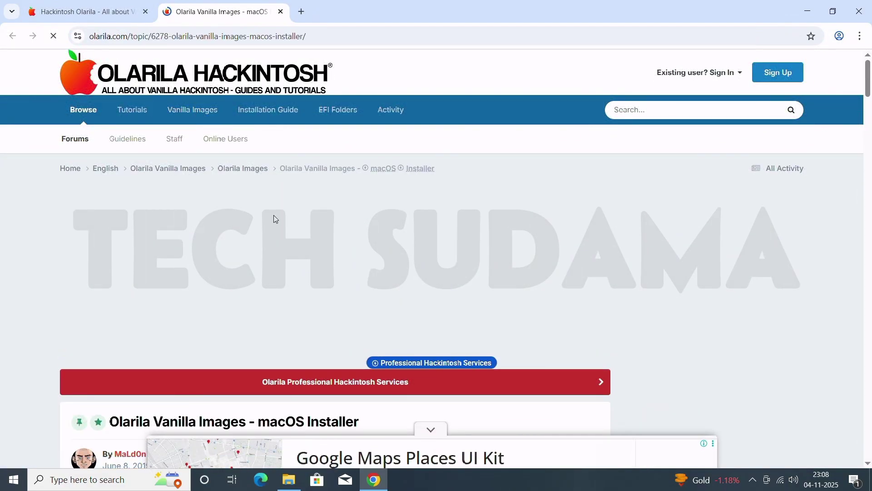
scroll(279, 221, "down", 15)
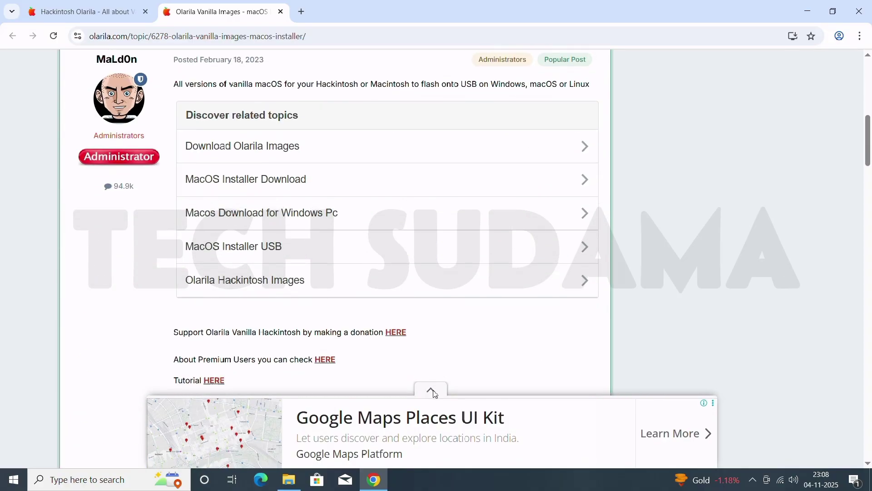
scroll(418, 308, "down", 7)
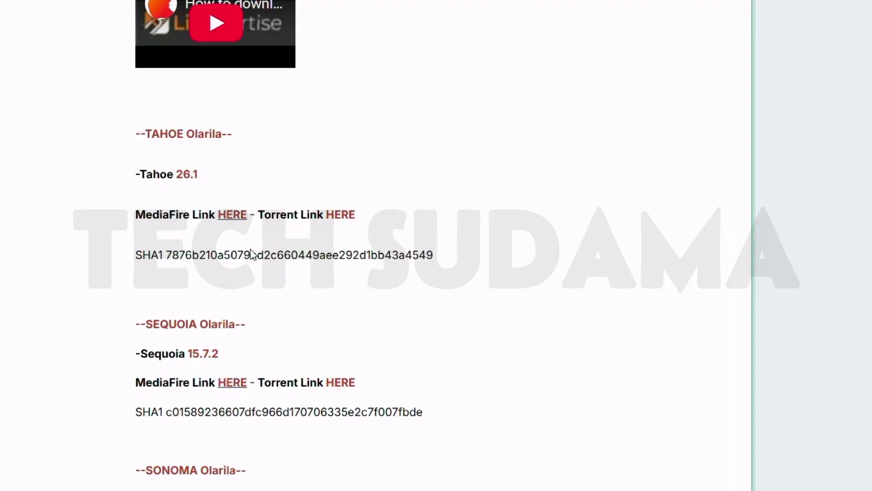
scroll(273, 333, "down", 1)
scroll(282, 355, "down", 7)
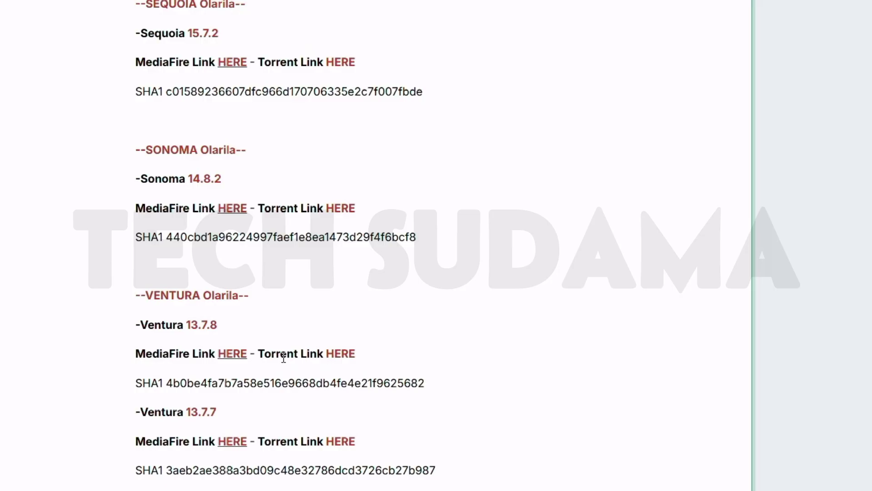
scroll(284, 357, "up", 3)
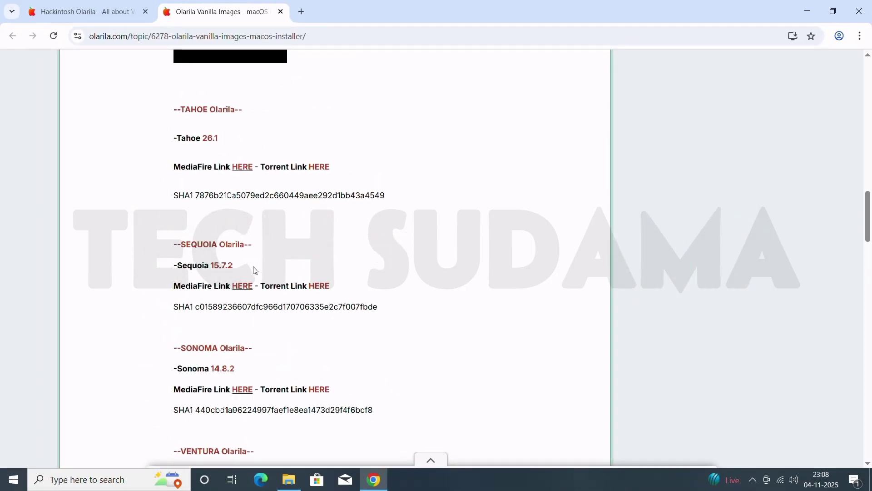
left_click(250, 291)
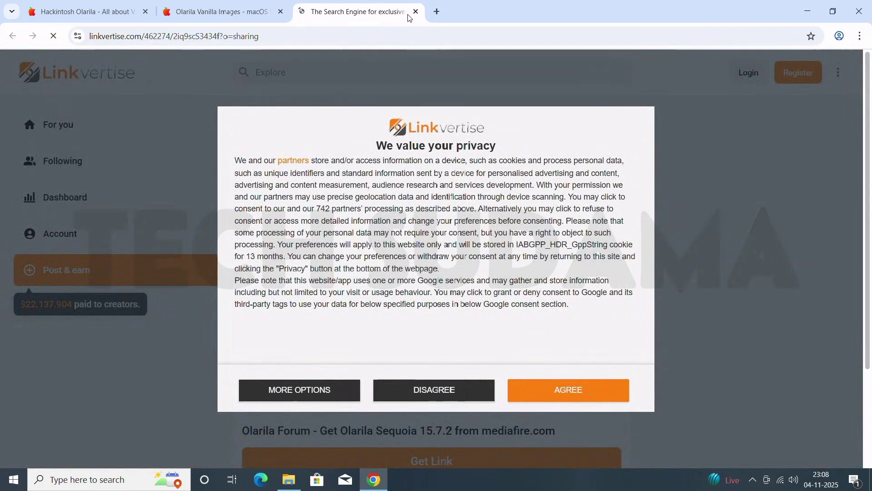
Step: Close the extra tabs and search the web for 'rufus'
left_click(416, 12)
left_click(282, 11)
left_click(261, 30)
type("rufus")
key("Return")
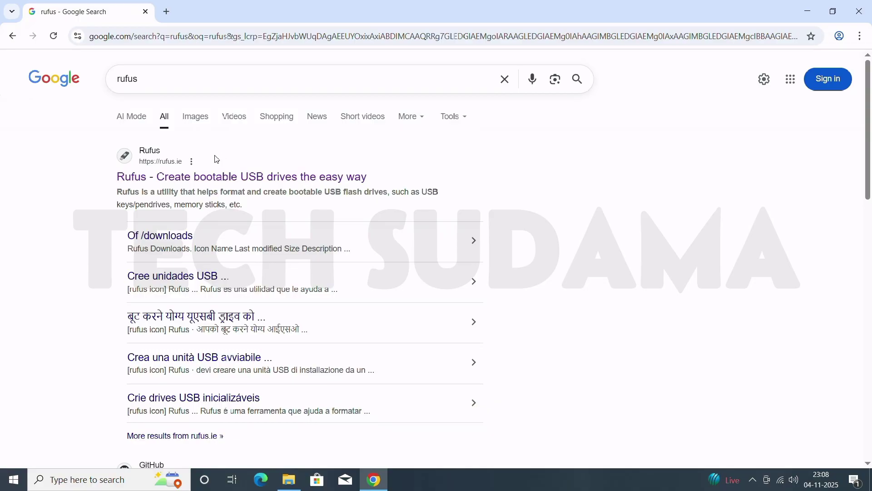
Step: View the rufus.ie download table listing rufus-4.11.exe, then close Chrome
left_click(222, 179)
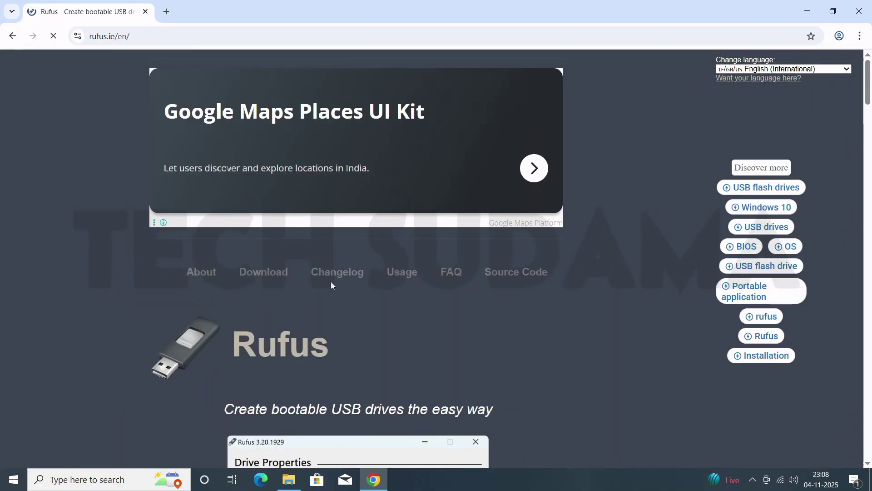
scroll(331, 281, "down", 15)
scroll(332, 282, "down", 5)
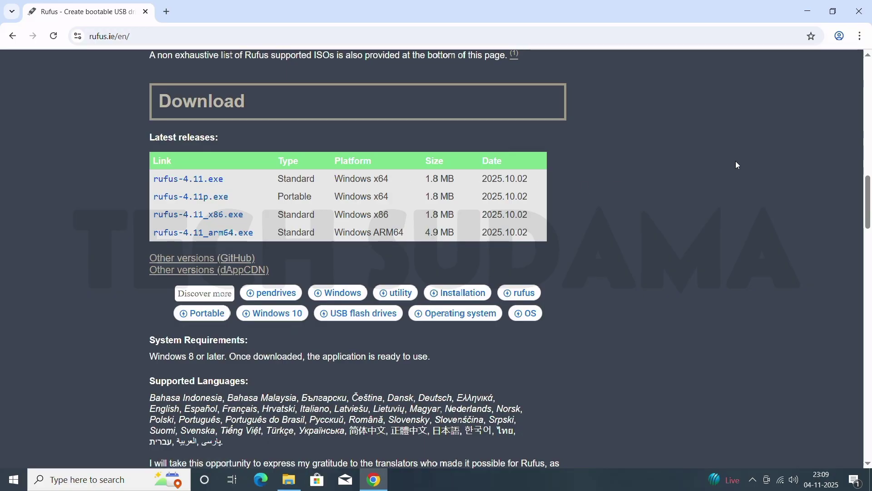
left_click(859, 11)
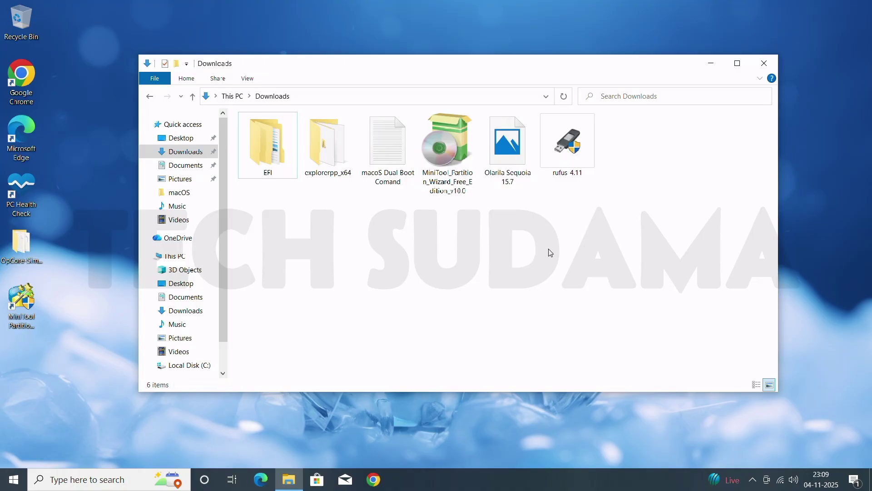
Step: Launch rufus 4.11 as administrator and load the Olarila Sequoia 15.7 image, showing all file types
double_click(568, 137)
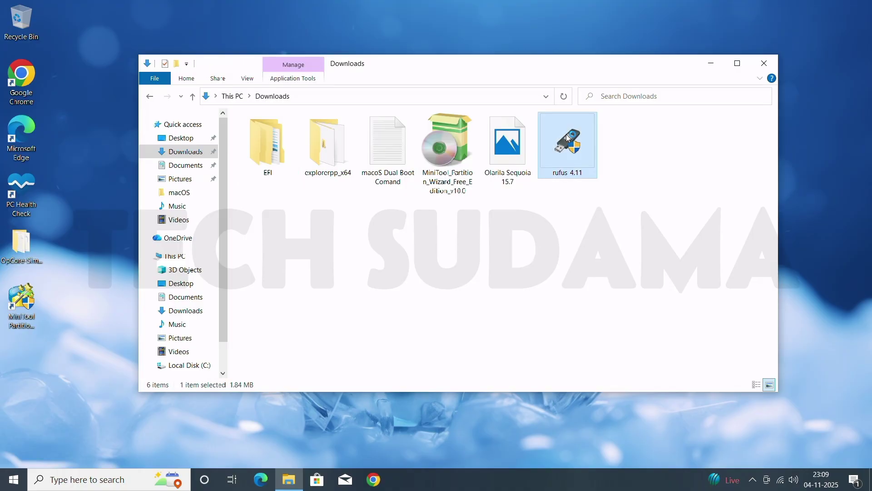
left_click(391, 317)
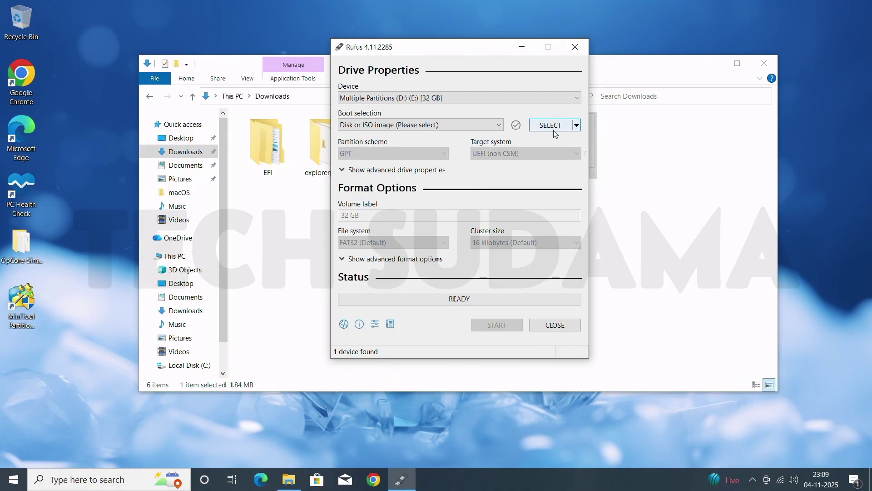
left_click(553, 130)
scroll(373, 182, "up", 2)
left_click(383, 162)
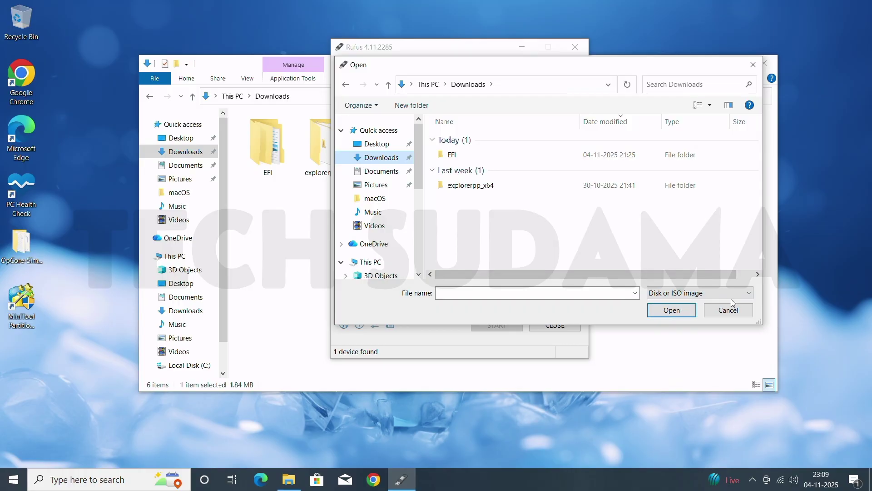
left_click(749, 297)
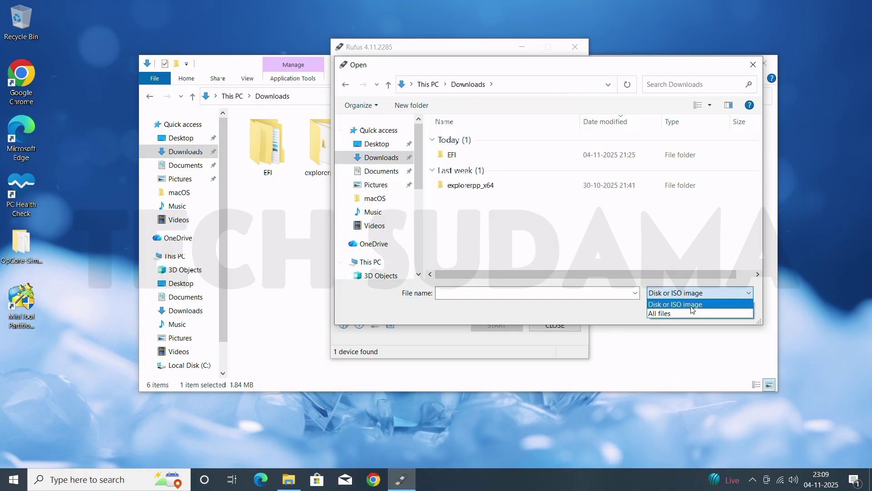
left_click(673, 315)
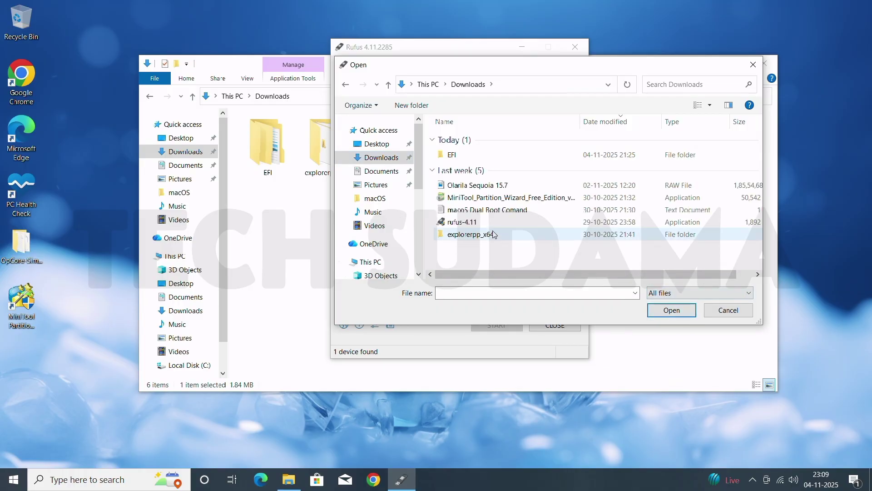
left_click(473, 188)
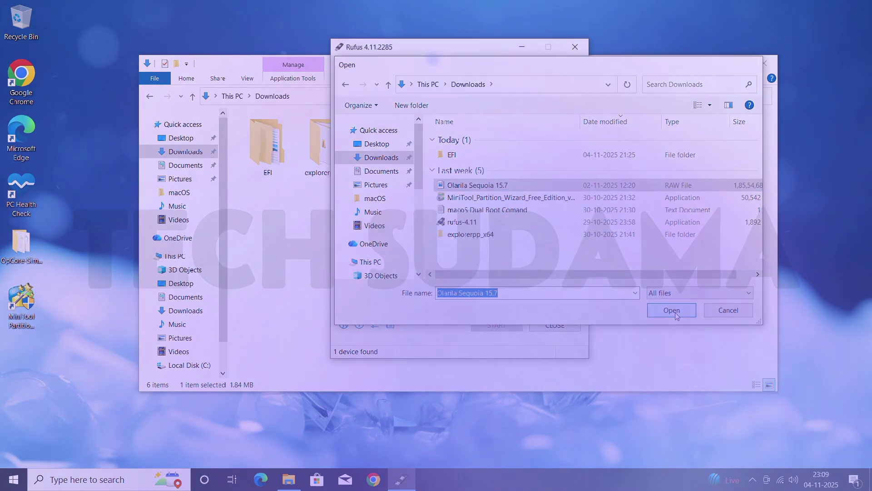
left_click(671, 310)
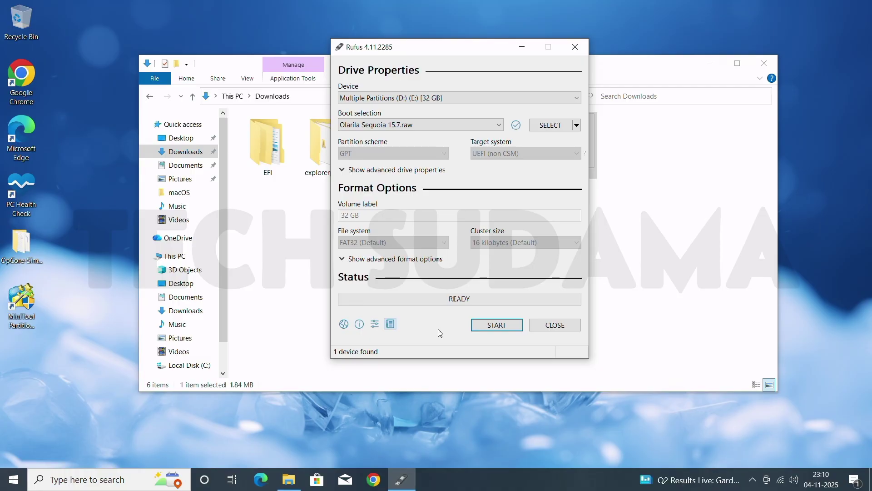
Step: Write the image to the 32 GB USB drive, accepting the erase warning, then close Rufus
left_click(486, 331)
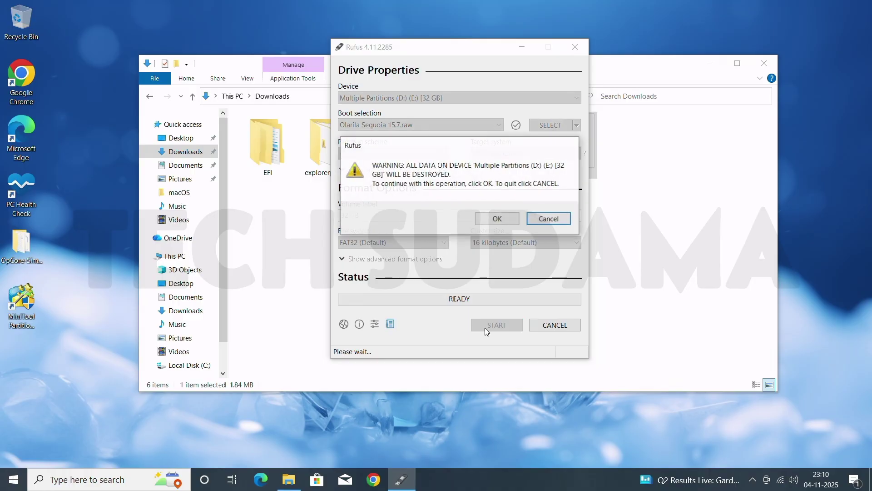
left_click(496, 220)
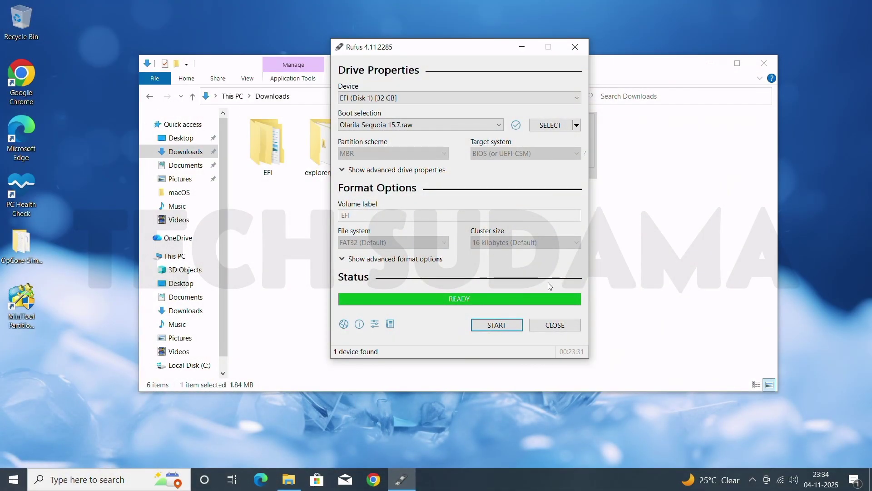
left_click(549, 328)
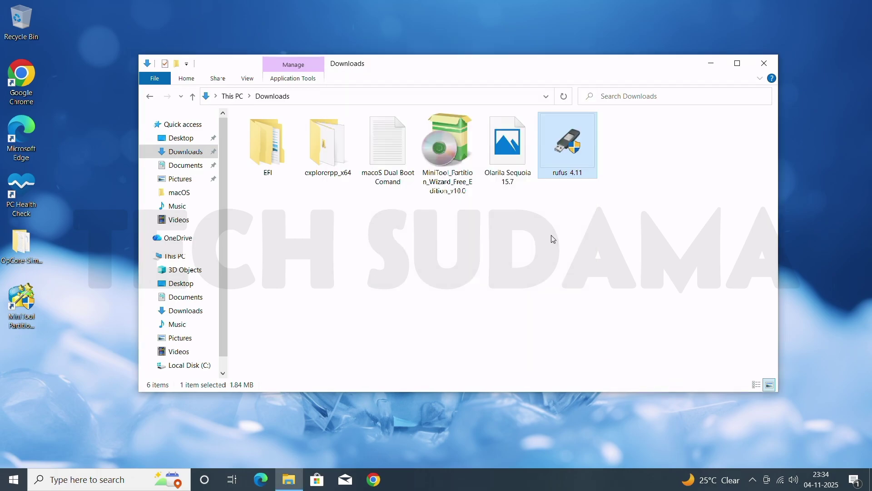
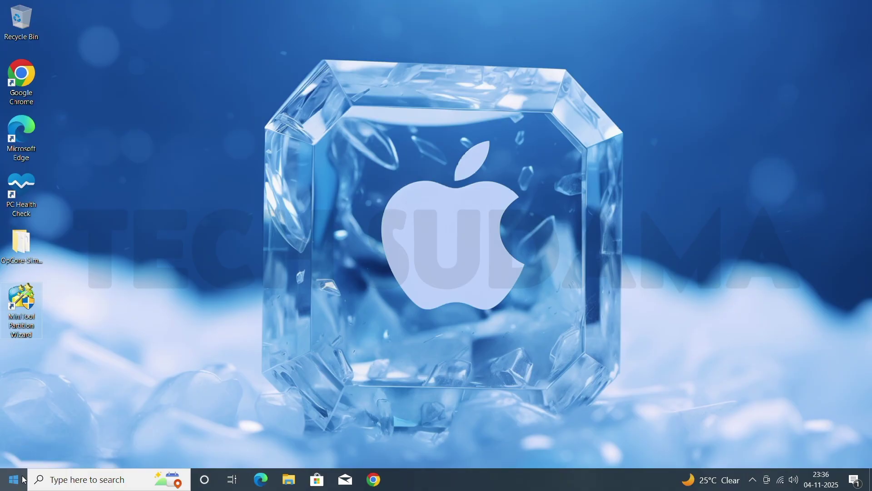
Step: Bring up the Windows system tools menu from the Start button
right_click(14, 479)
Step: In Disk Management, shrink the C: partition by 130000 MB
left_click(63, 273)
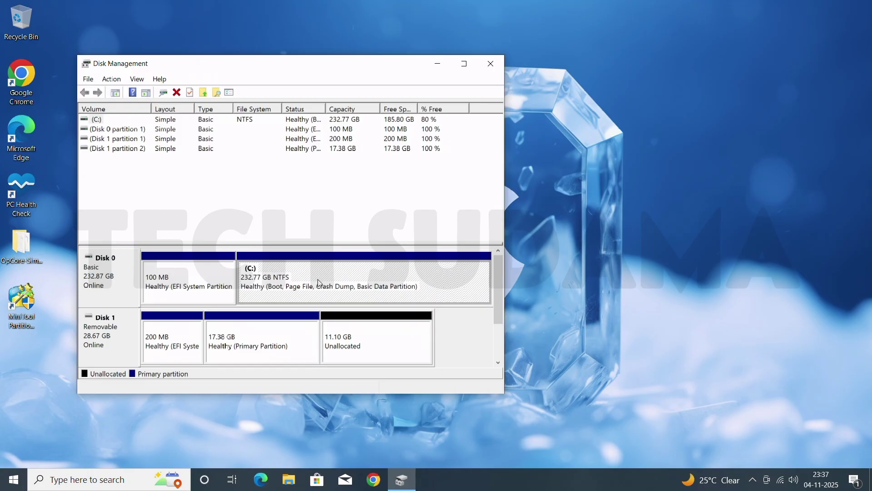
right_click(317, 279)
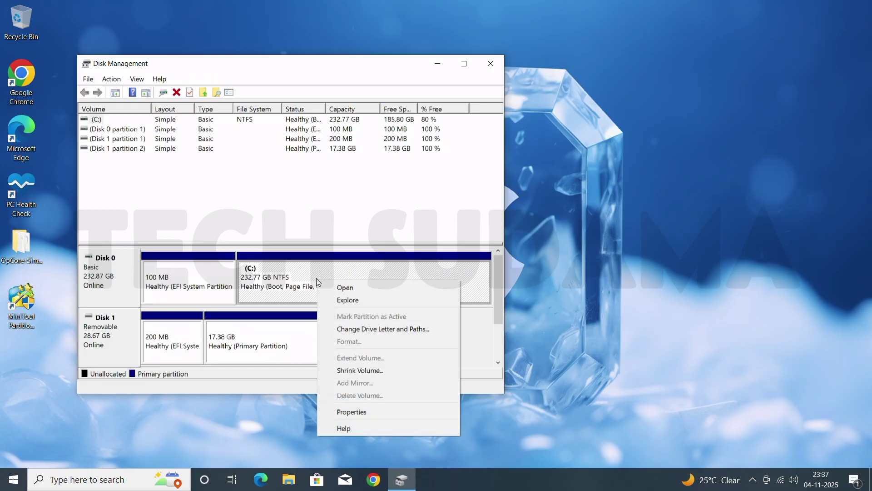
left_click(351, 370)
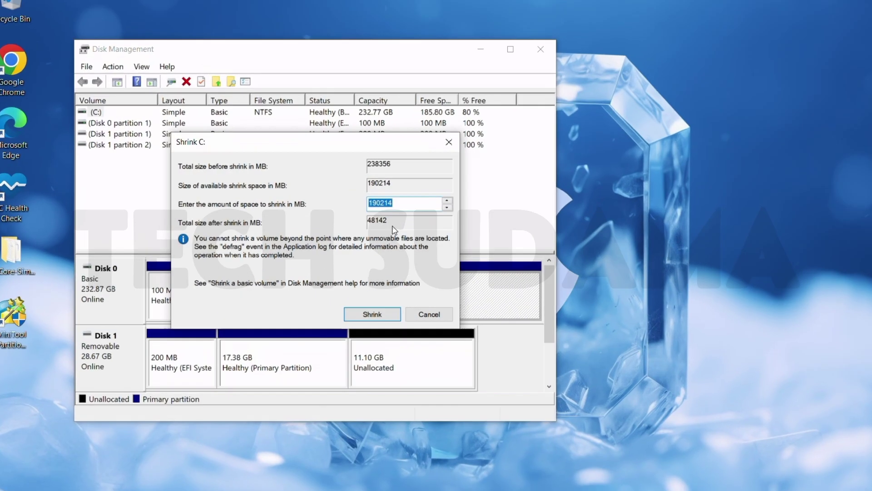
type("130000")
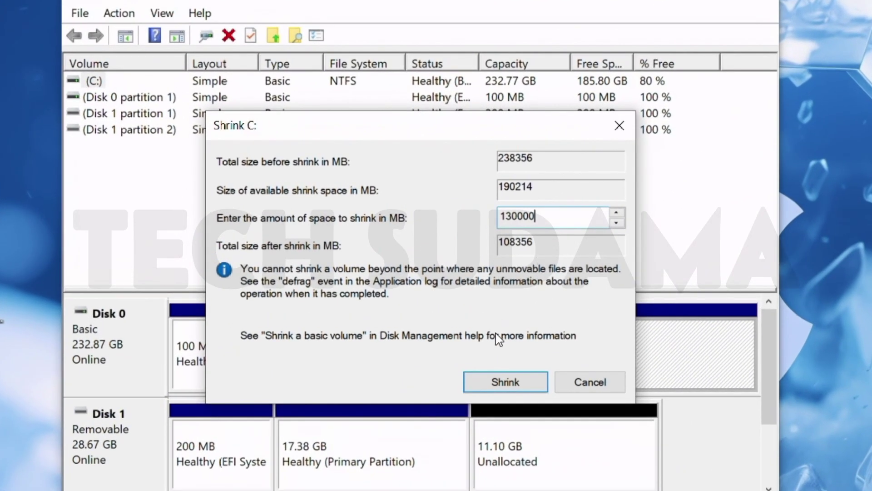
left_click(512, 385)
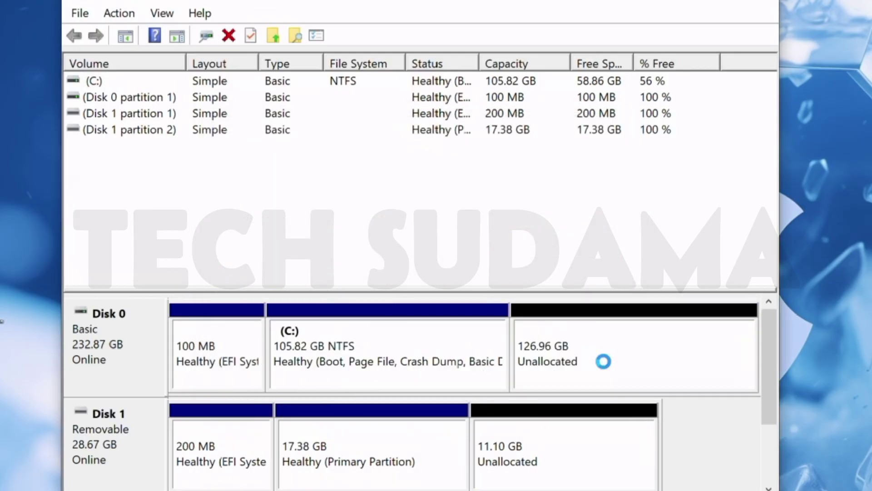
Step: Create a 130000 MB NTFS simple volume labelled Sequoia as drive E on the unallocated space
left_click(604, 359)
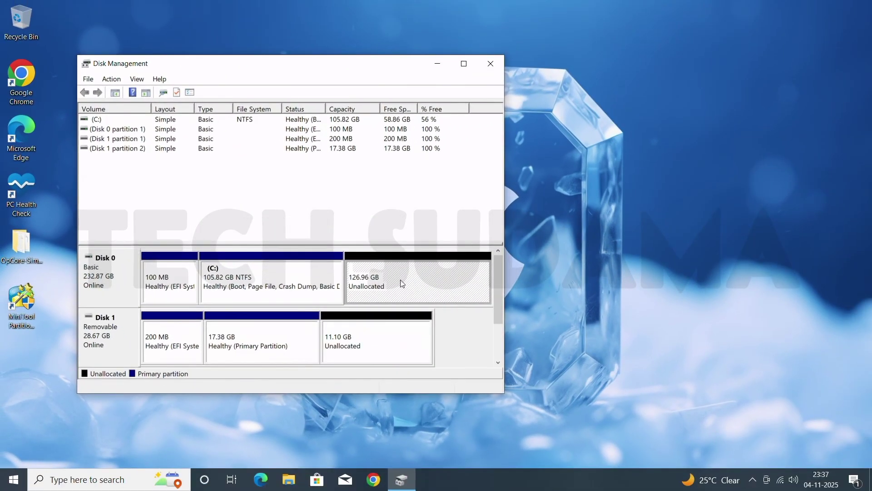
right_click(402, 284)
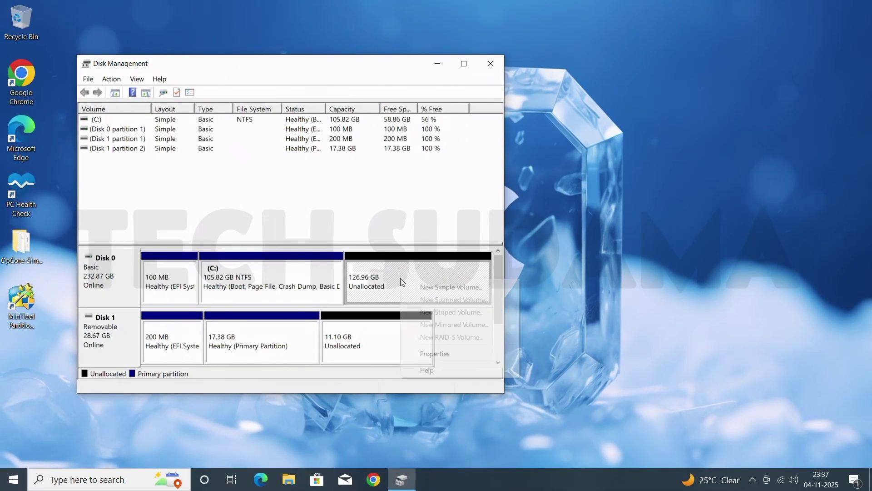
left_click(432, 288)
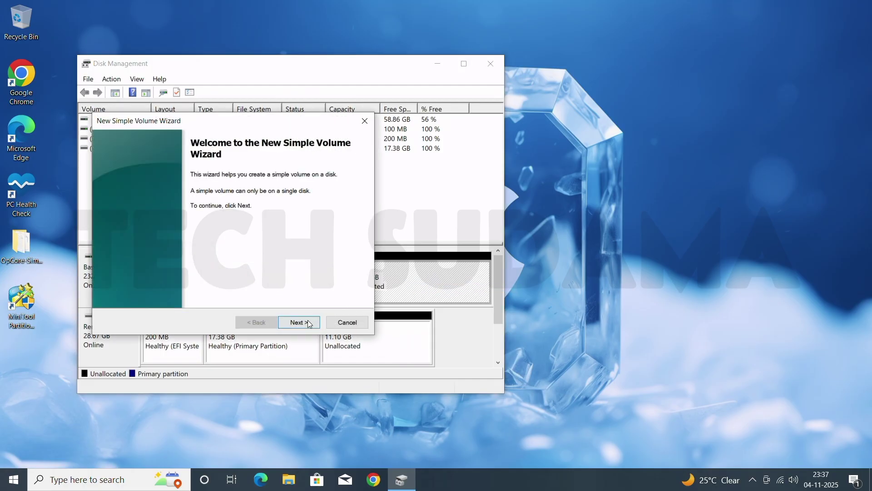
left_click(306, 321)
left_click(306, 320)
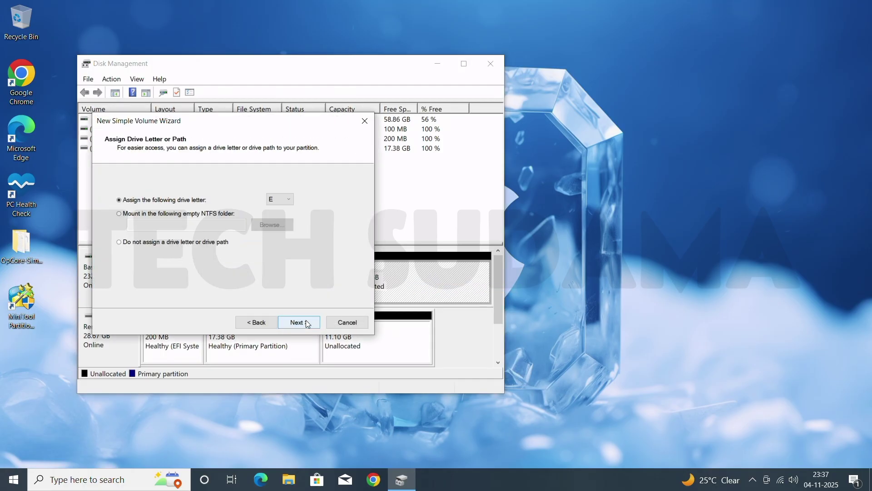
left_click(306, 320)
type("Sequoia")
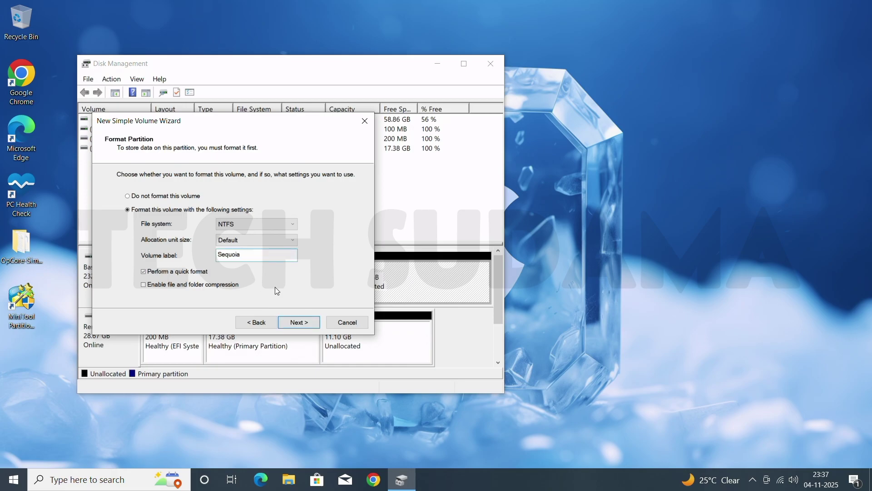
left_click(299, 323)
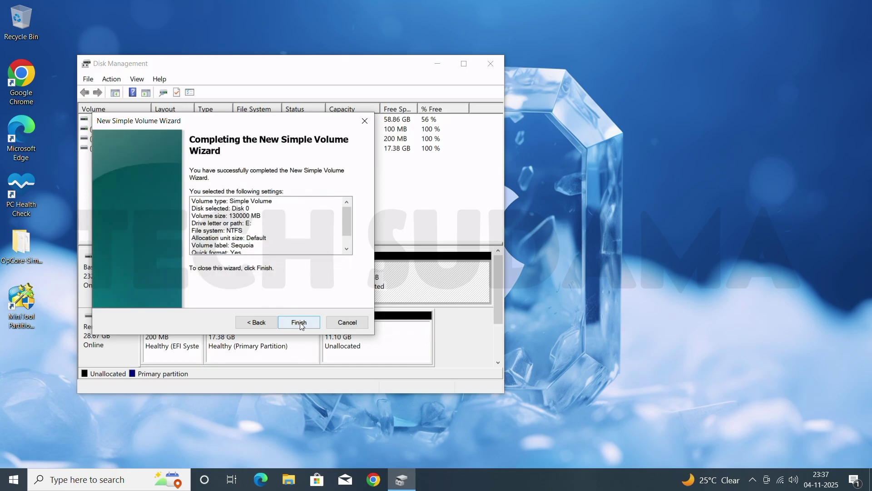
left_click(299, 323)
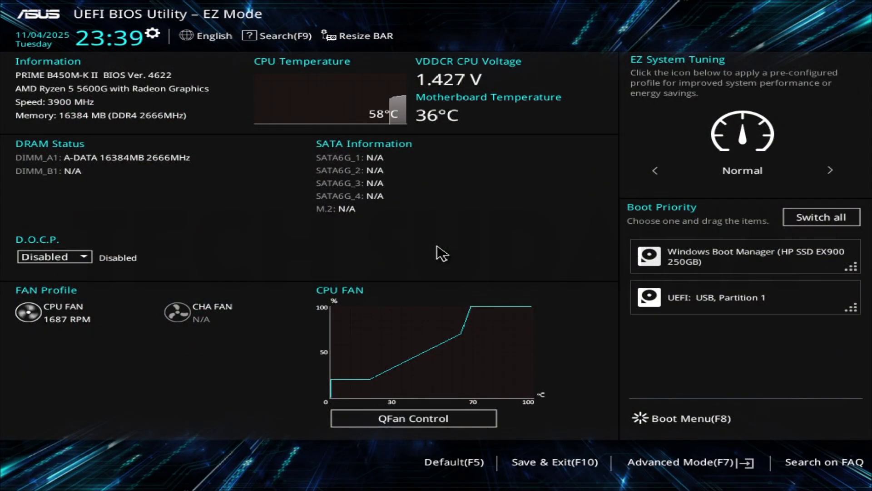
Step: Save firmware settings with F10, boot from the USB partition, and highlight Install macOS Sequoia
key("F10")
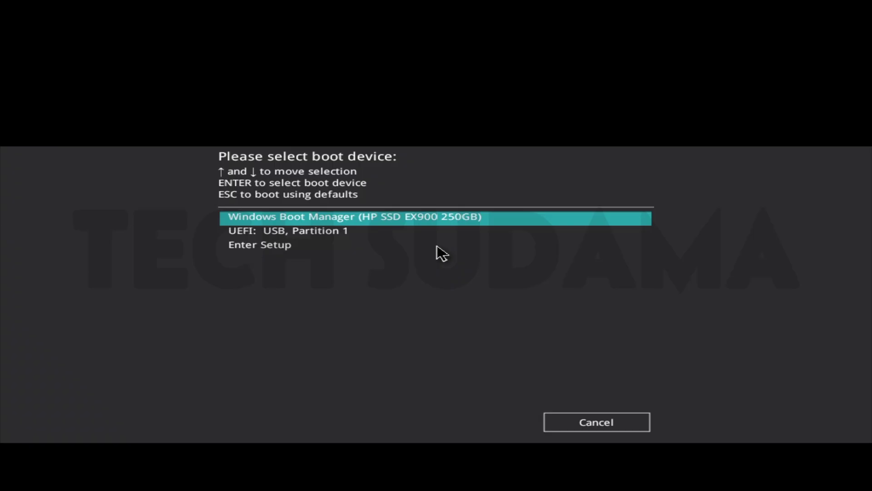
key("Down")
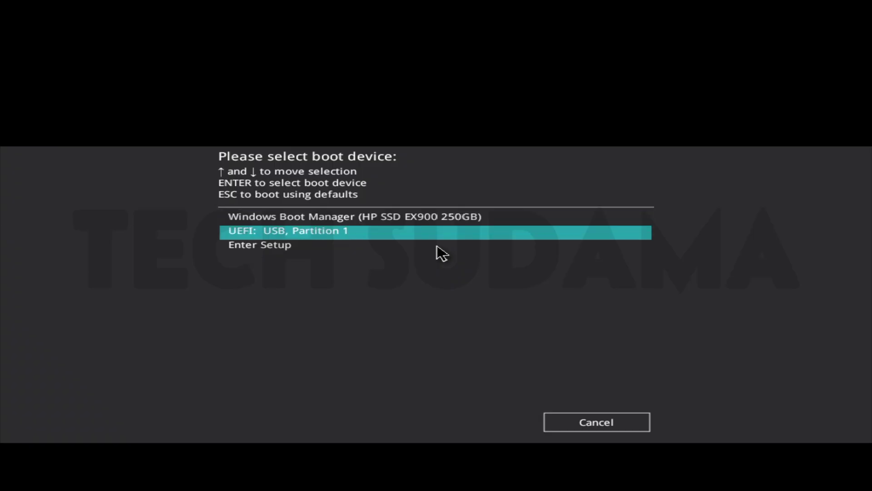
key("Return")
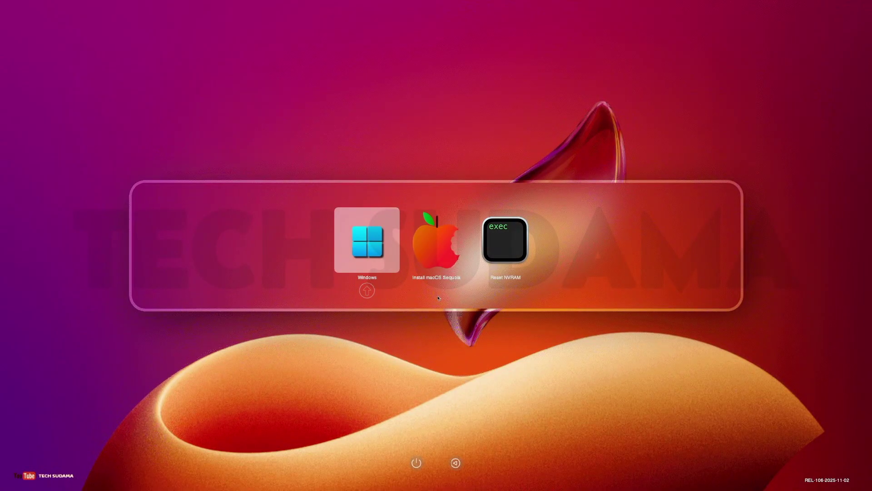
key("Right")
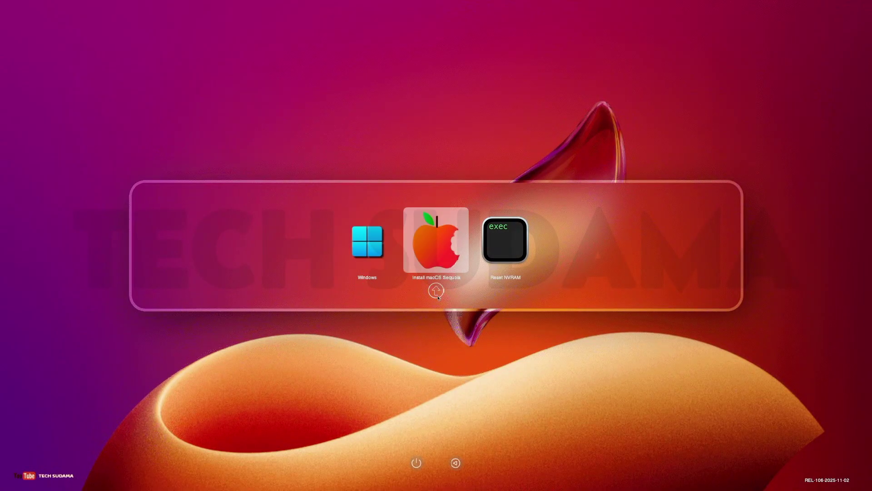
Step: Boot the Install macOS Sequoia entry and choose English as the installer language
left_click(438, 297)
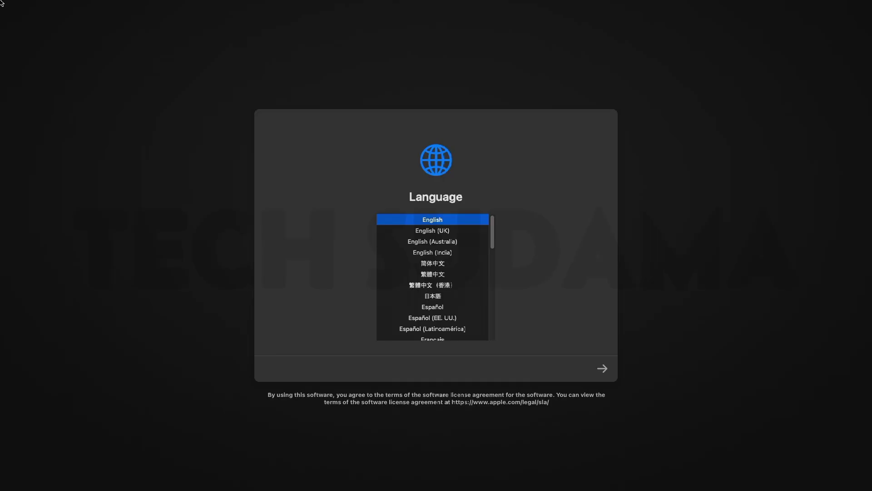
left_click(601, 368)
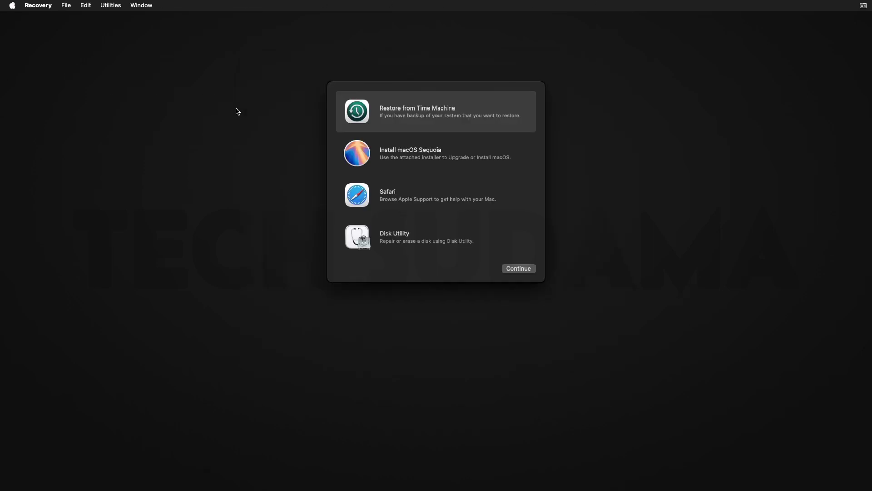
Step: Launch Disk Utility and show all devices in its sidebar
left_click(419, 240)
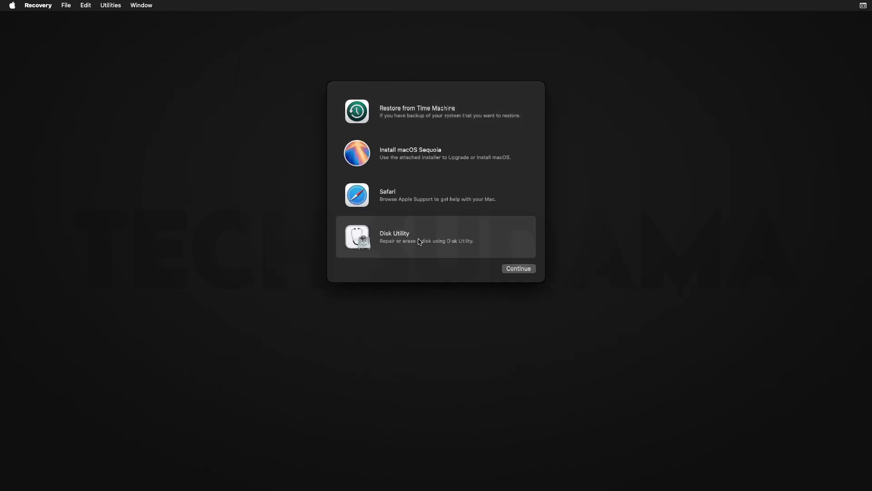
left_click(509, 269)
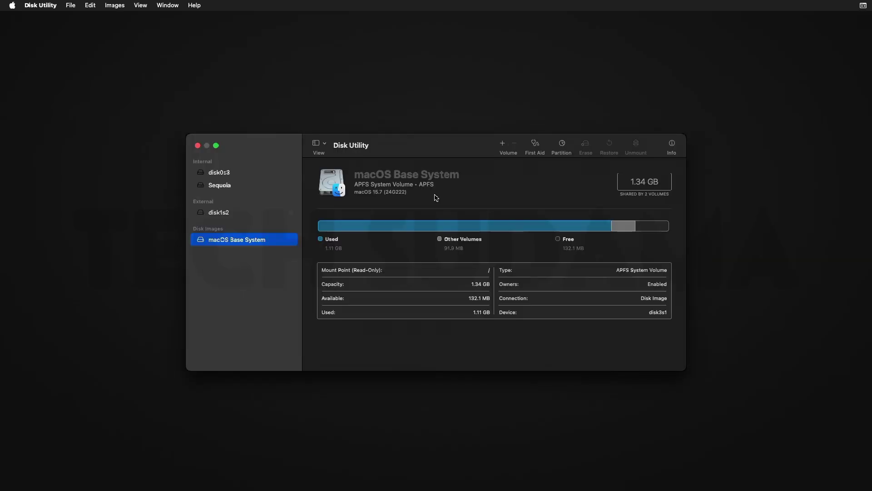
left_click(324, 144)
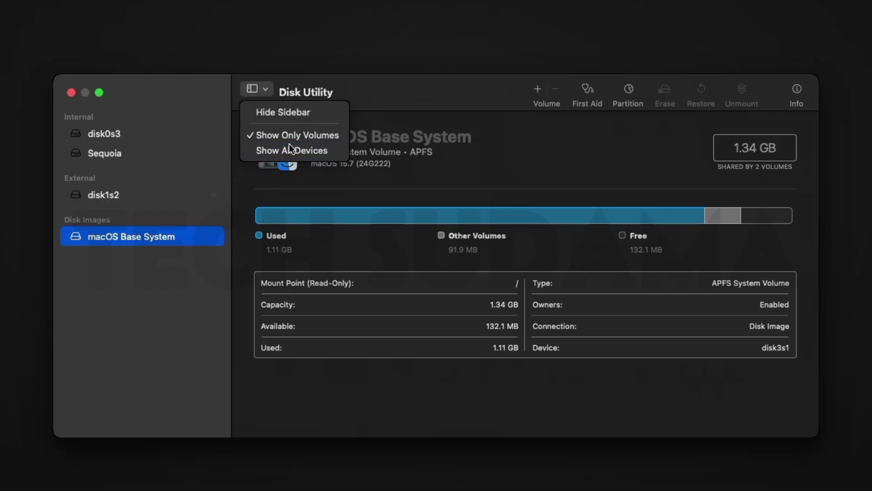
left_click(290, 150)
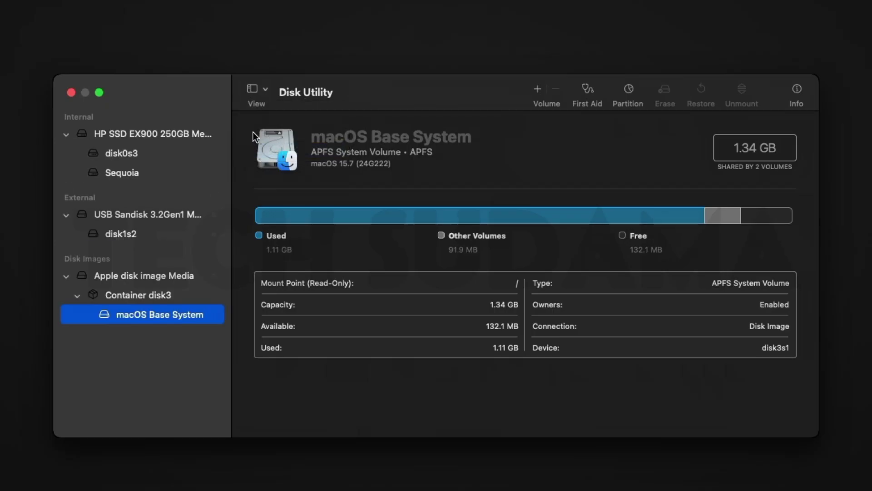
Step: Erase the Sequoia volume as APFS, close Disk Utility, and choose Install macOS Sequoia
left_click(132, 173)
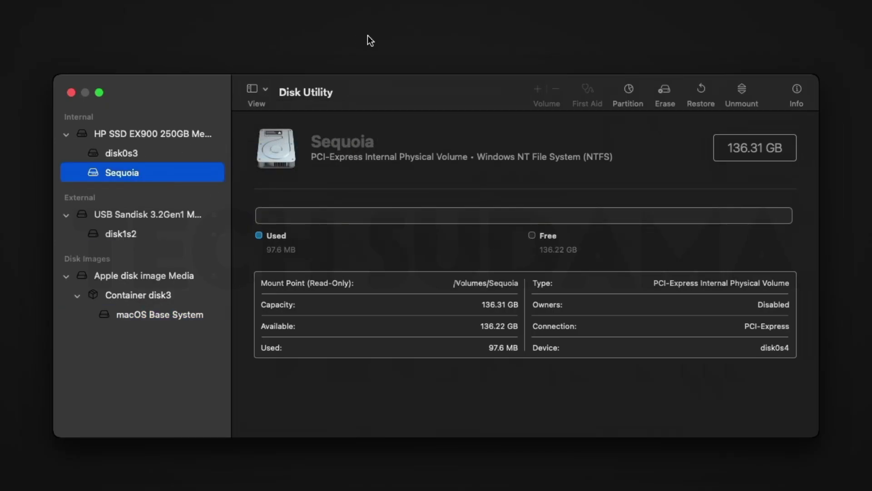
left_click(661, 93)
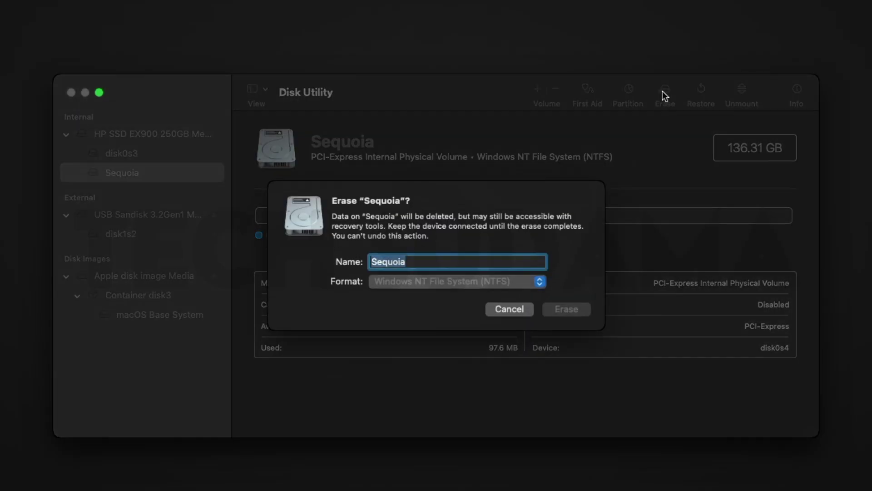
left_click(443, 282)
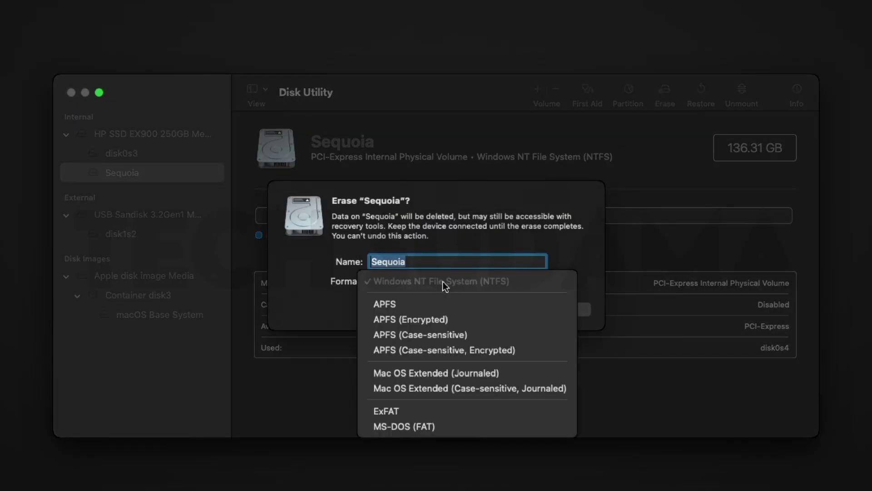
left_click(406, 300)
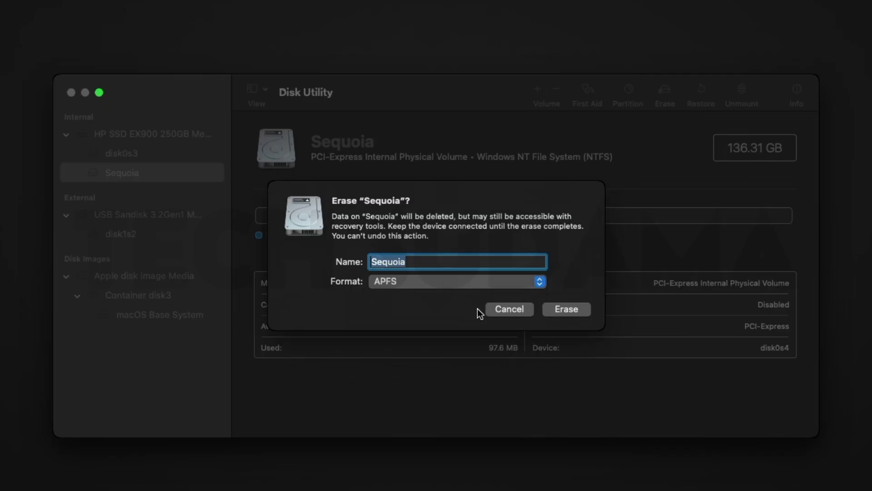
left_click(567, 309)
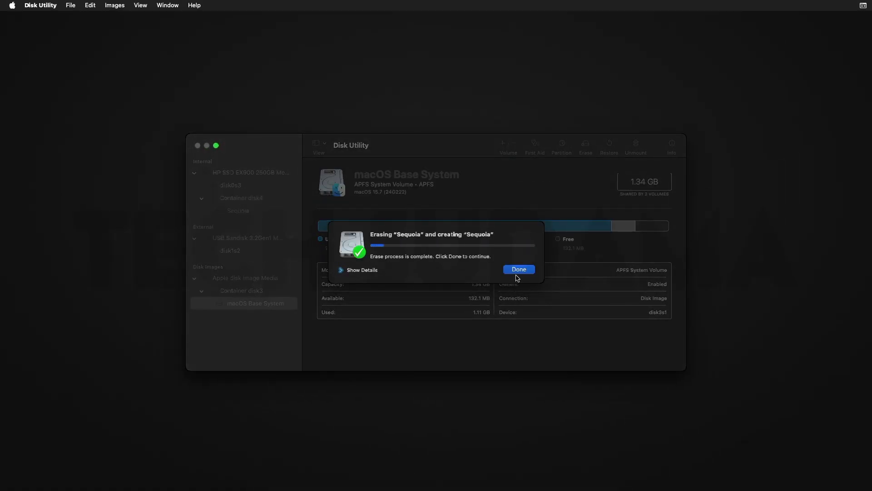
left_click(518, 269)
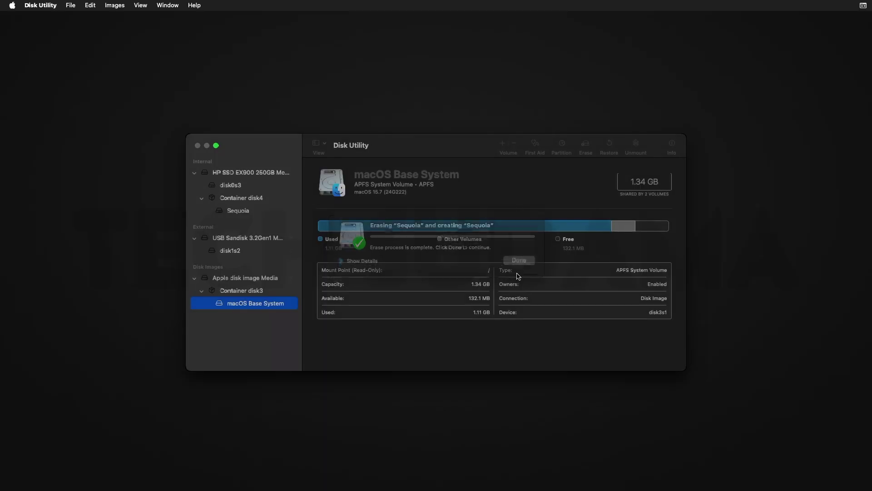
left_click(198, 146)
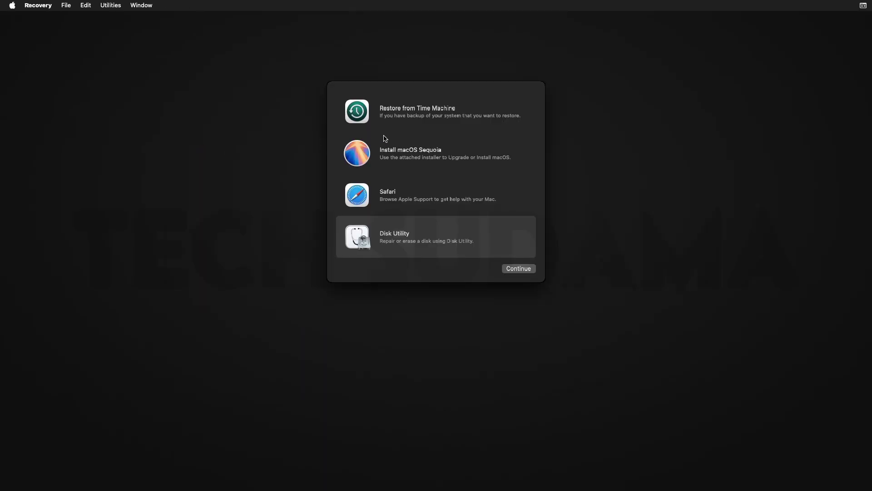
left_click(408, 160)
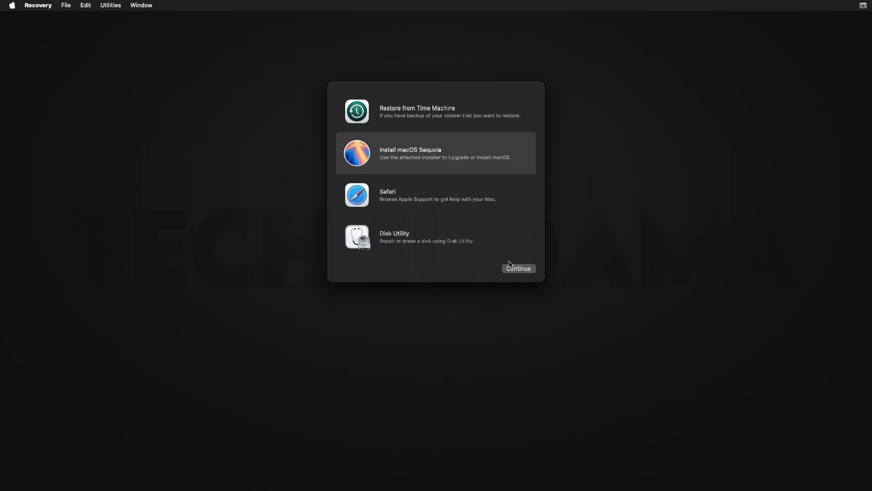
Step: Accept the license and start installing macOS Sequoia onto the Sequoia disk
left_click(511, 266)
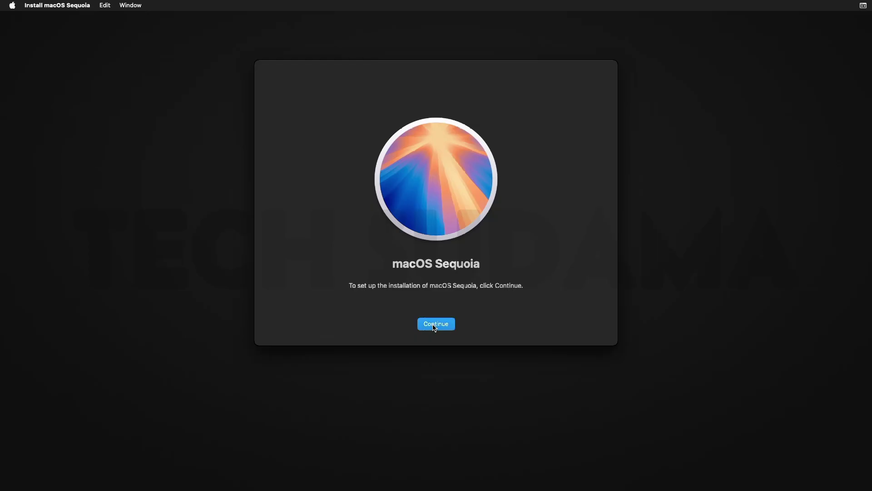
left_click(433, 325)
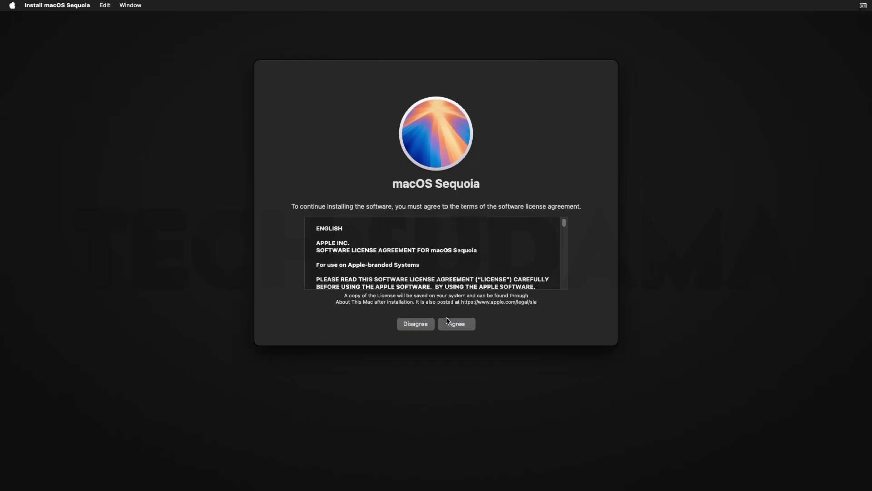
left_click(449, 324)
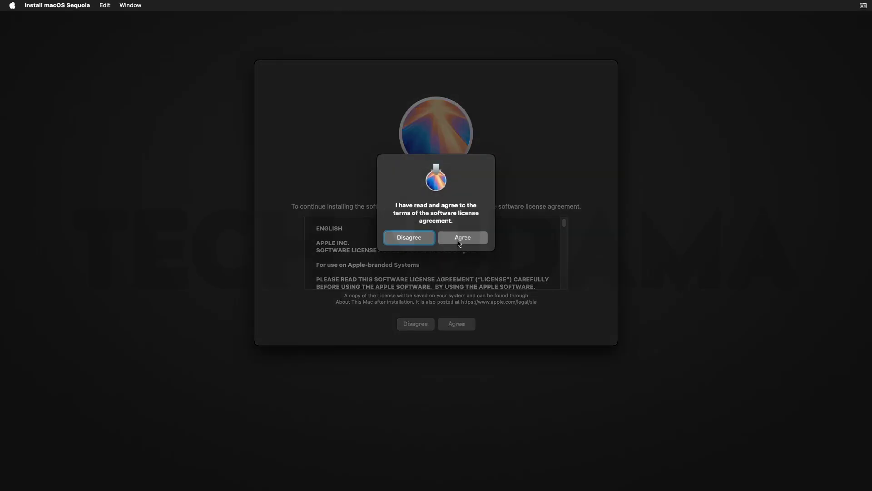
left_click(460, 241)
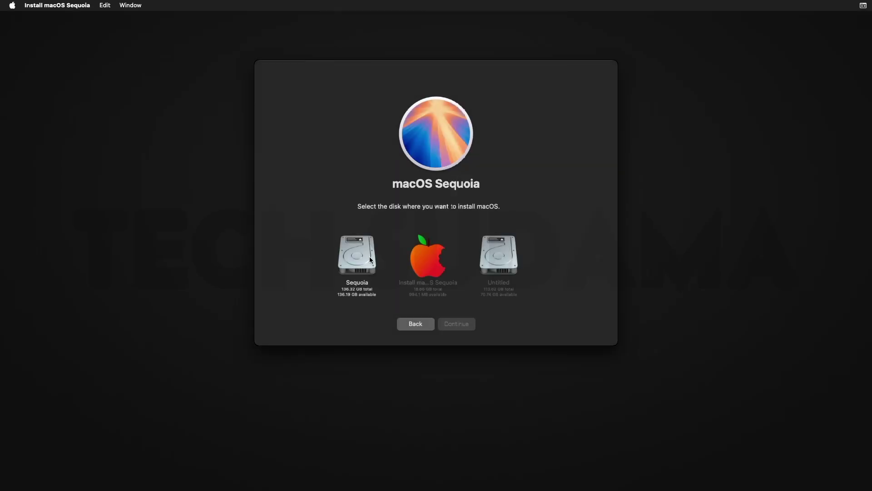
left_click(362, 258)
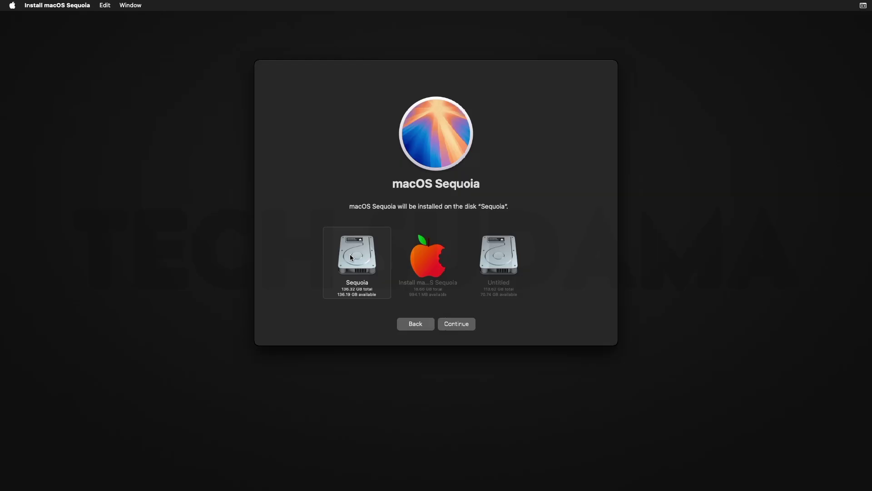
left_click(455, 323)
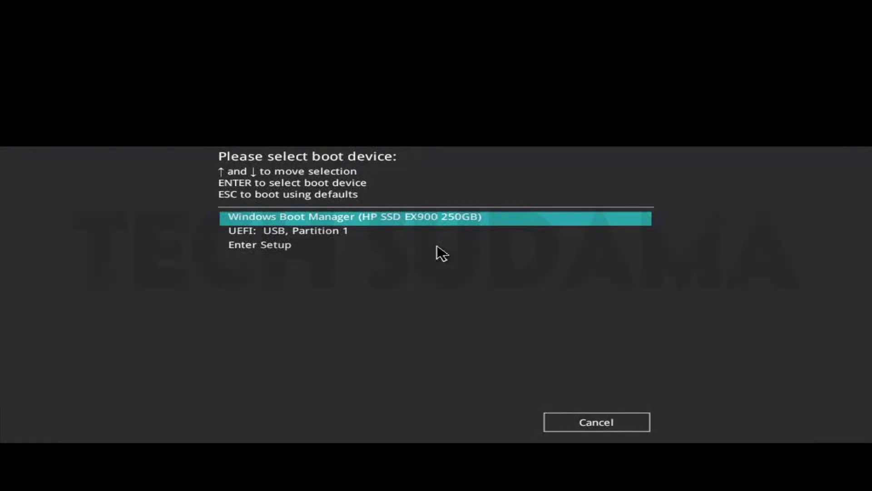
Step: Boot the macOS Installer entry from USB after each restart, then boot the new Sequoia entry
key("Down")
key("Return")
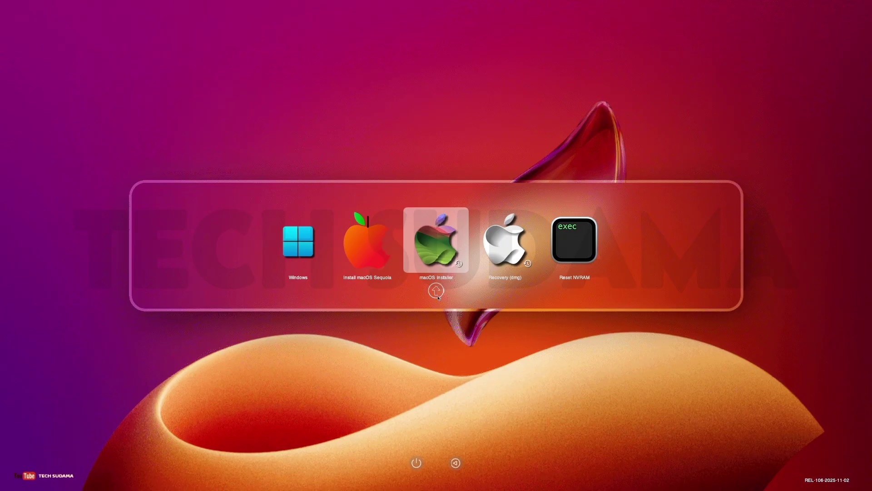
left_click(437, 294)
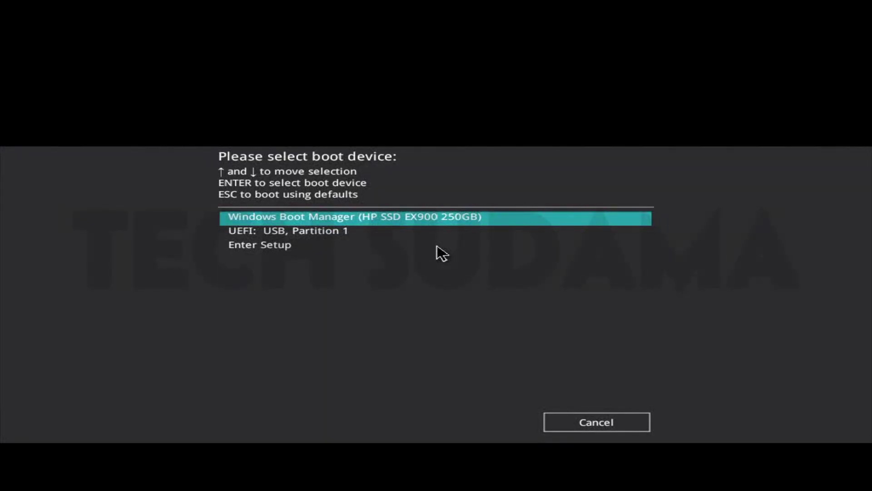
key("Down")
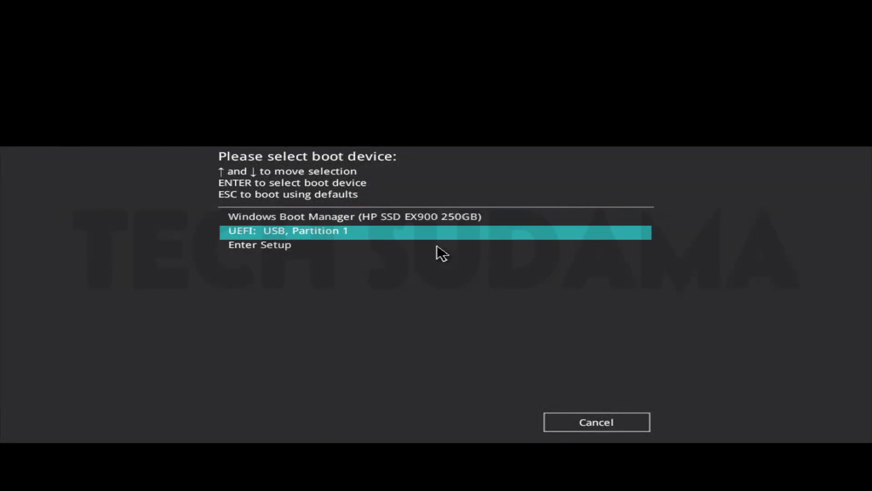
key("Return")
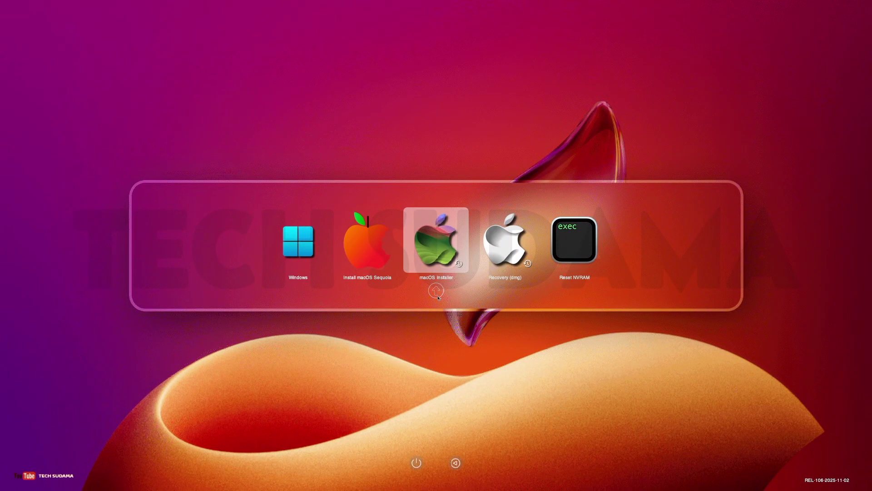
key("Return")
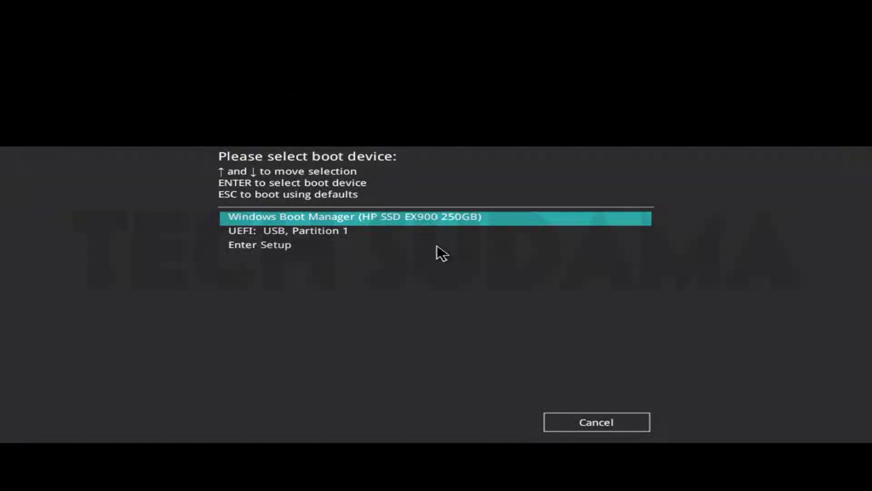
key("Down")
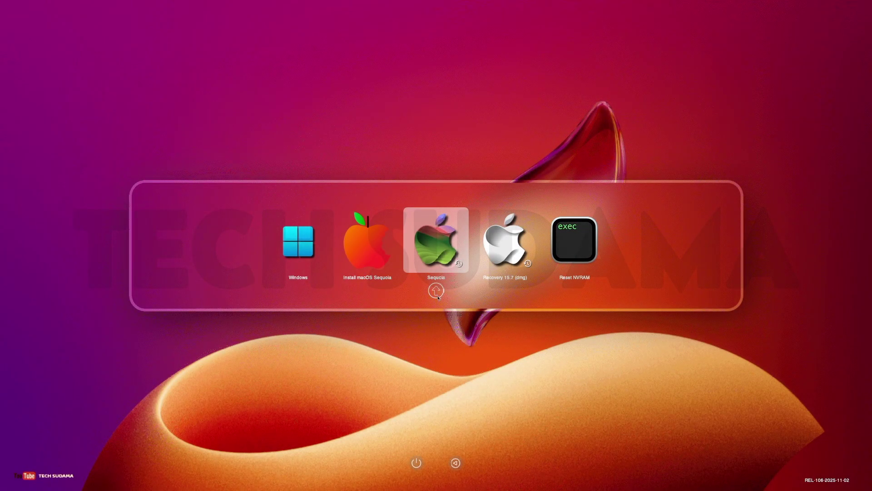
left_click(436, 291)
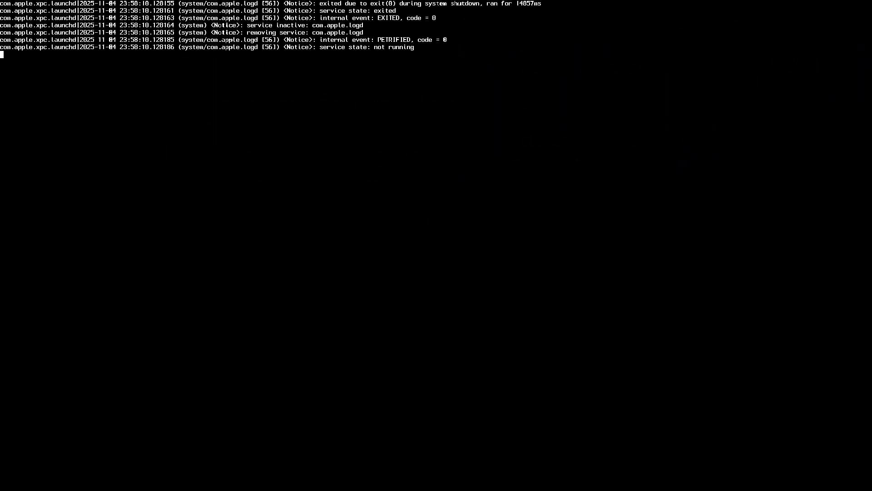
Step: Boot from the USB drive via the F8 menu and start Sequoia from OpenCore
key("F8")
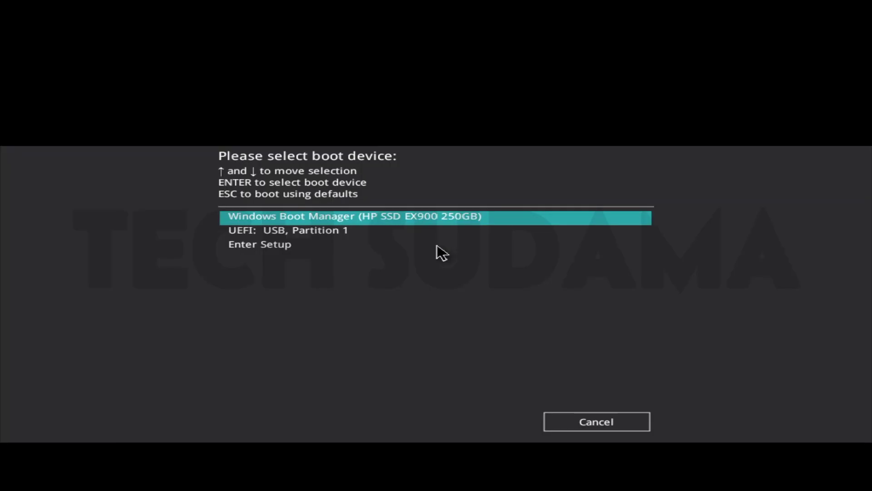
key("Down")
key("Return")
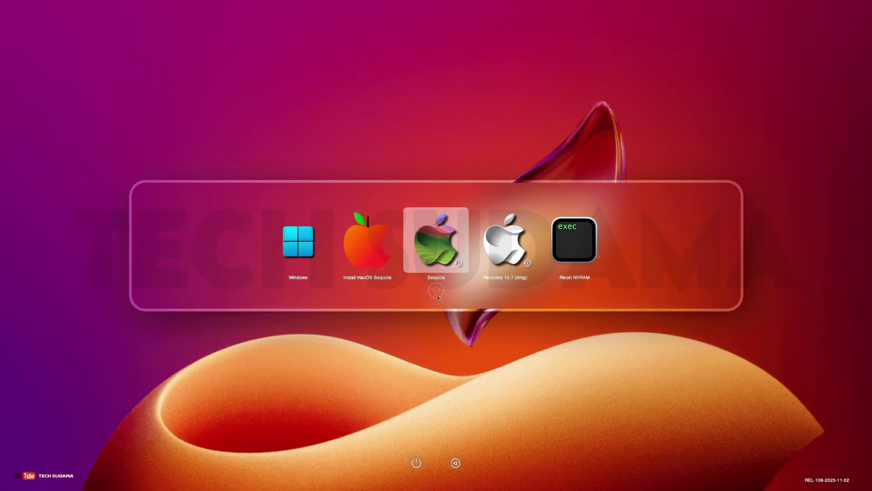
left_click(437, 297)
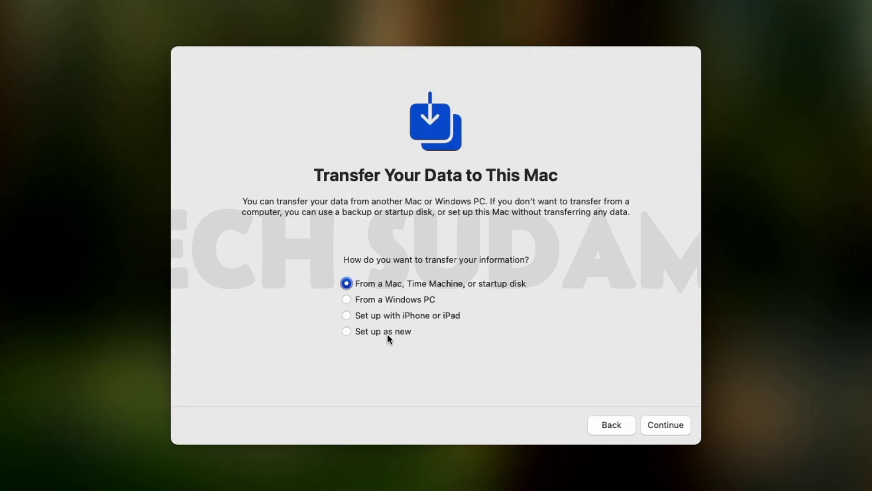
Step: Set up the Mac as new, accept the language settings, and skip accessibility
left_click(387, 334)
left_click(661, 429)
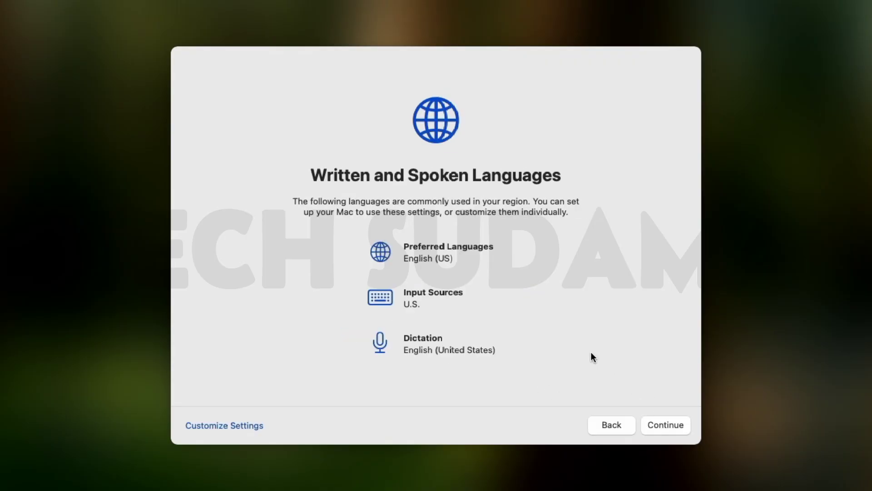
left_click(672, 424)
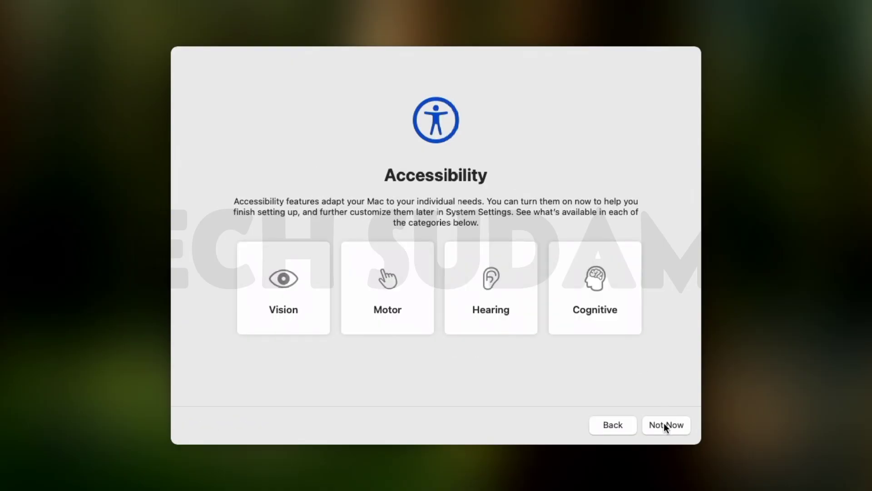
left_click(665, 424)
Step: Choose no internet connection and continue past the network and Data & Privacy steps
left_click(426, 210)
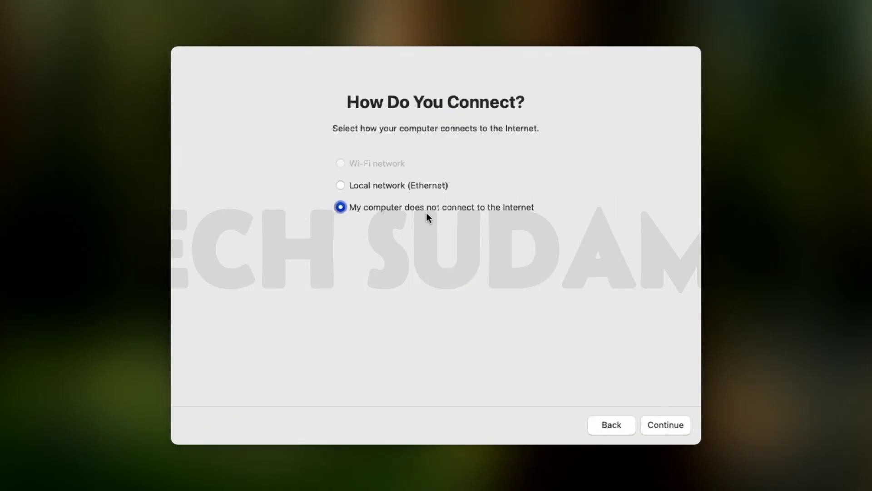
left_click(661, 425)
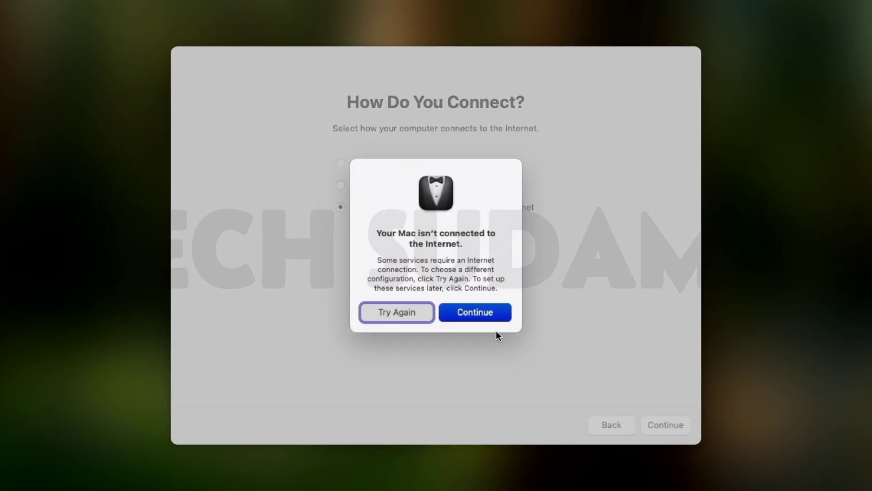
left_click(490, 318)
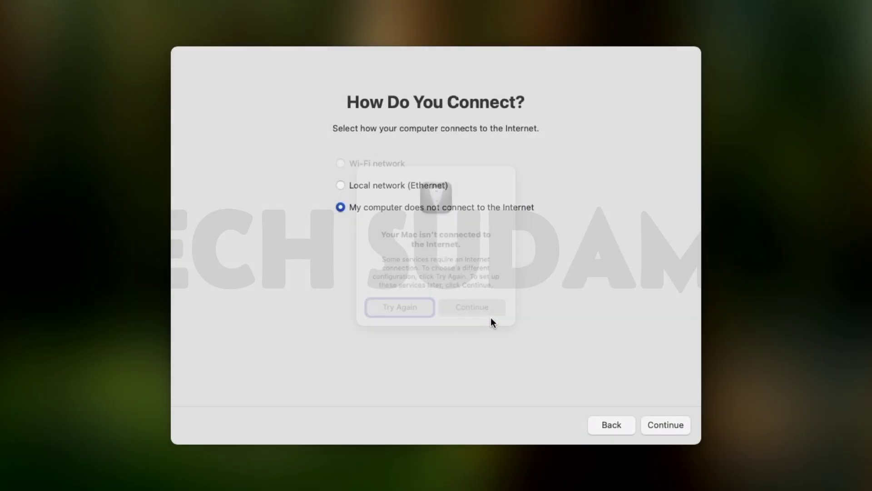
left_click(661, 422)
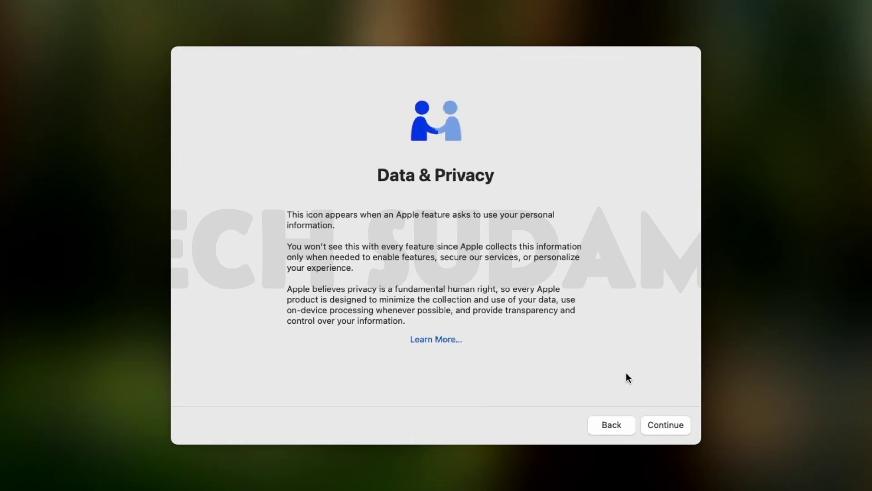
left_click(665, 425)
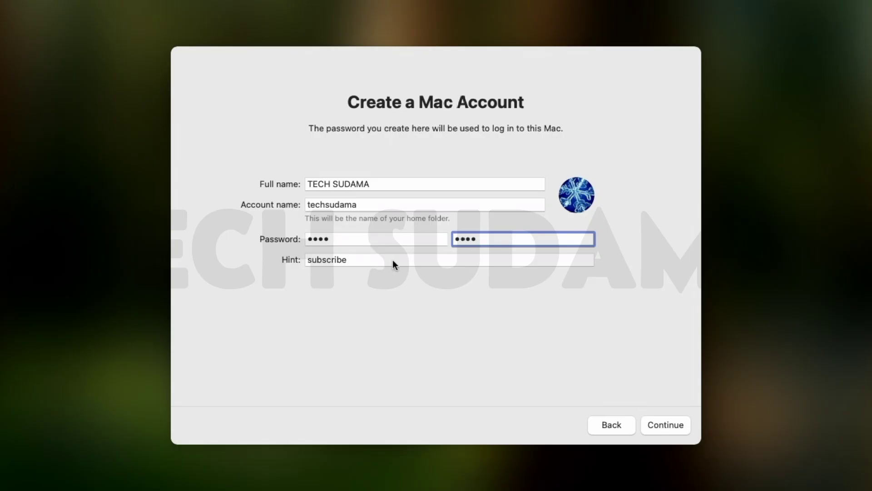
Step: Create the account and agree to the macOS terms and conditions
left_click(663, 423)
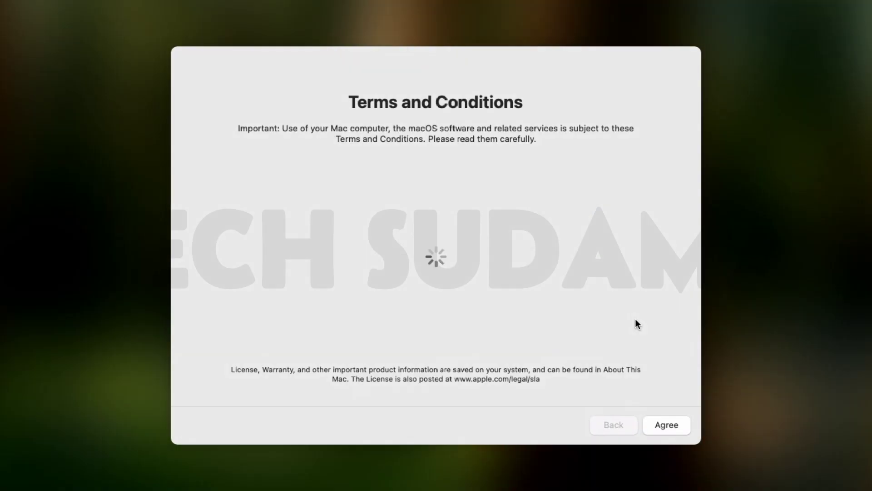
left_click(666, 424)
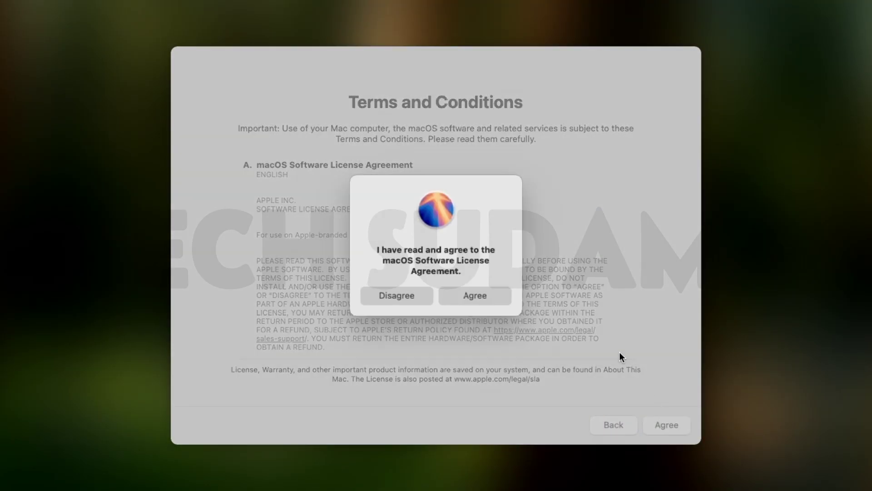
left_click(492, 293)
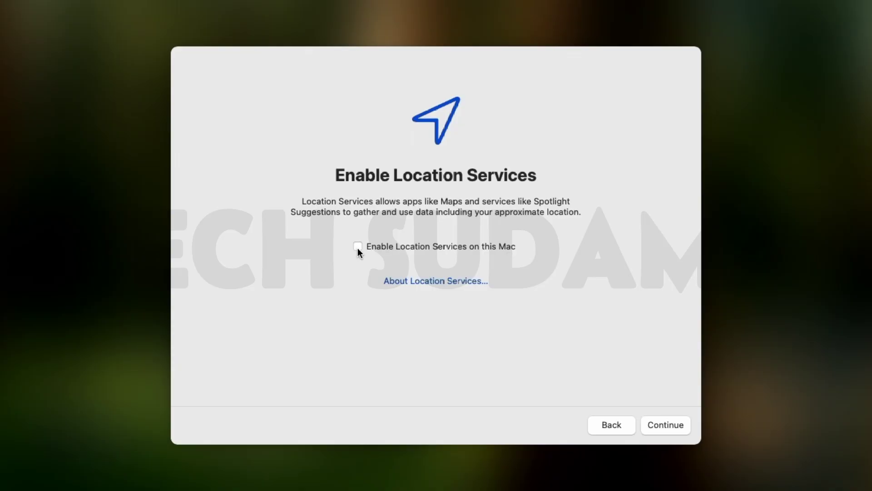
Step: Decline Location Services, keep the Cupertino time zone, and turn off Mac analytics sharing
left_click(664, 426)
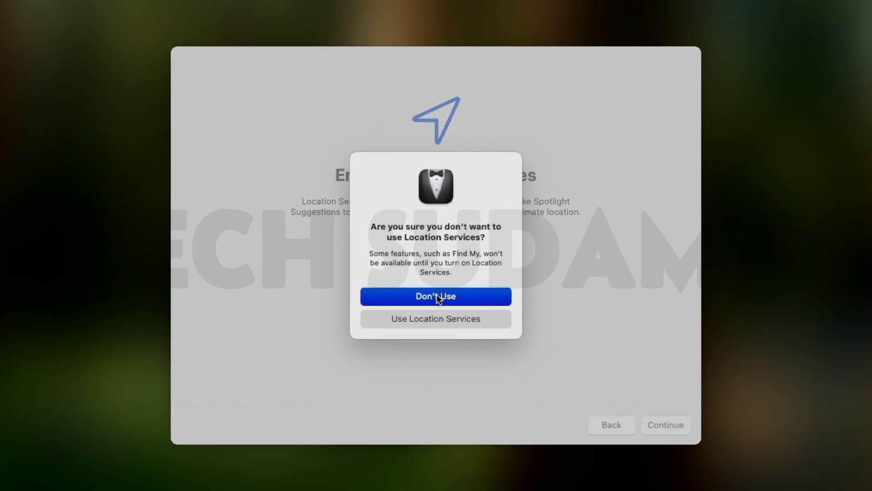
left_click(437, 296)
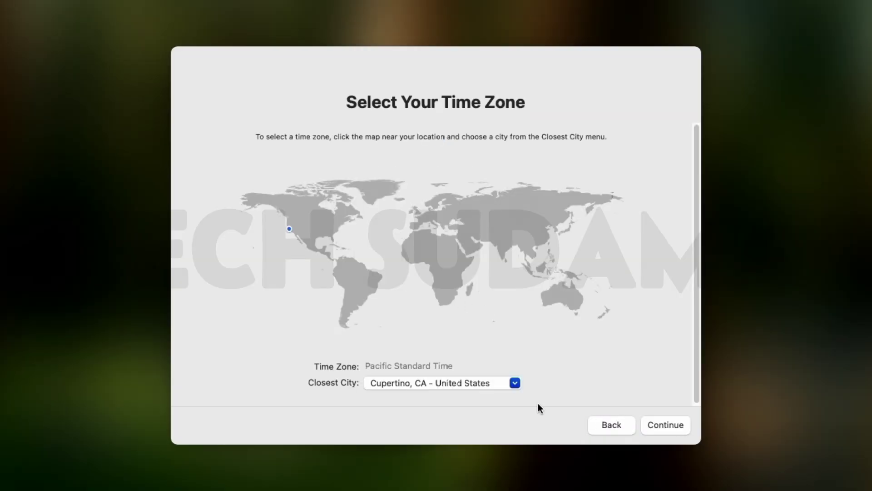
left_click(664, 427)
left_click(336, 231)
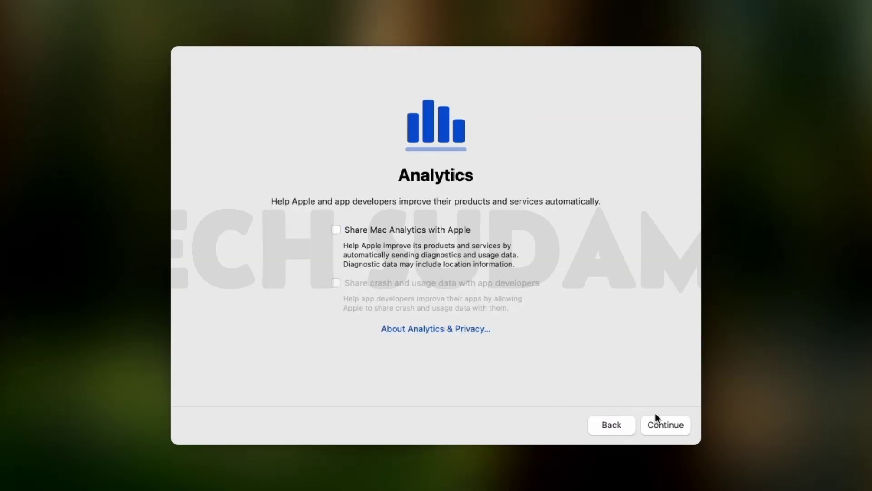
Step: Skip Analytics, defer Screen Time, and keep Ask Siri with Voice 1
left_click(666, 426)
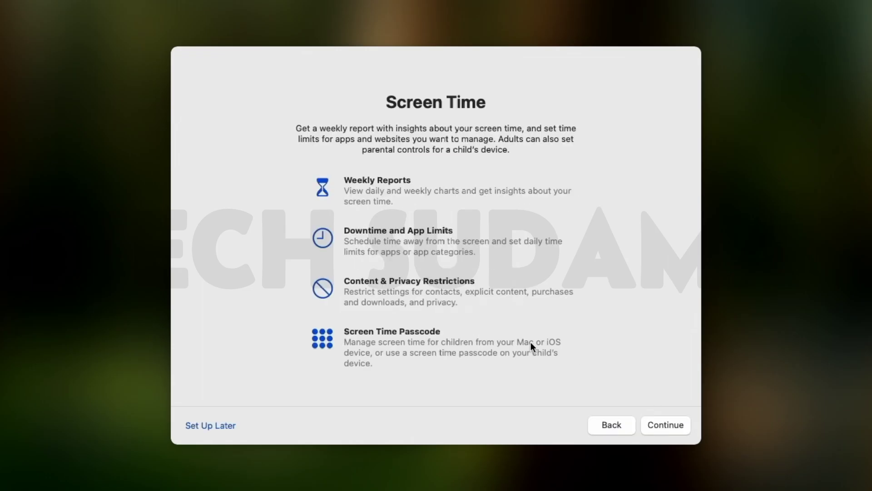
left_click(226, 426)
left_click(667, 427)
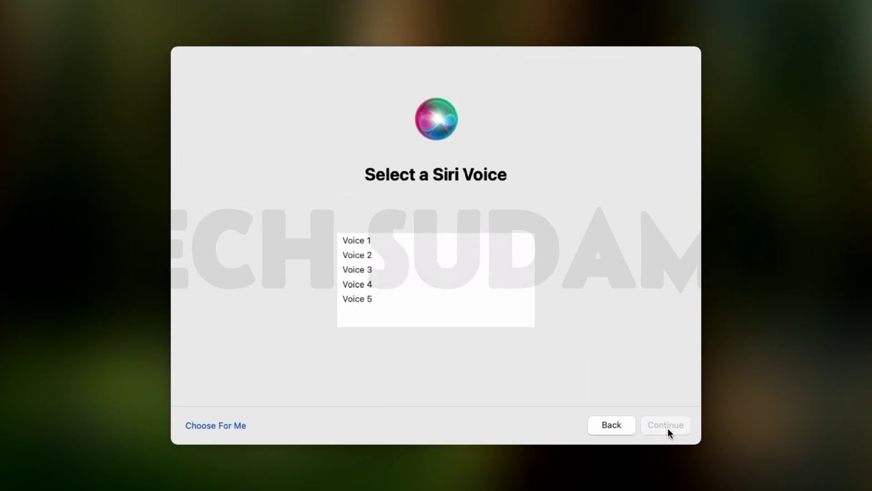
left_click(370, 239)
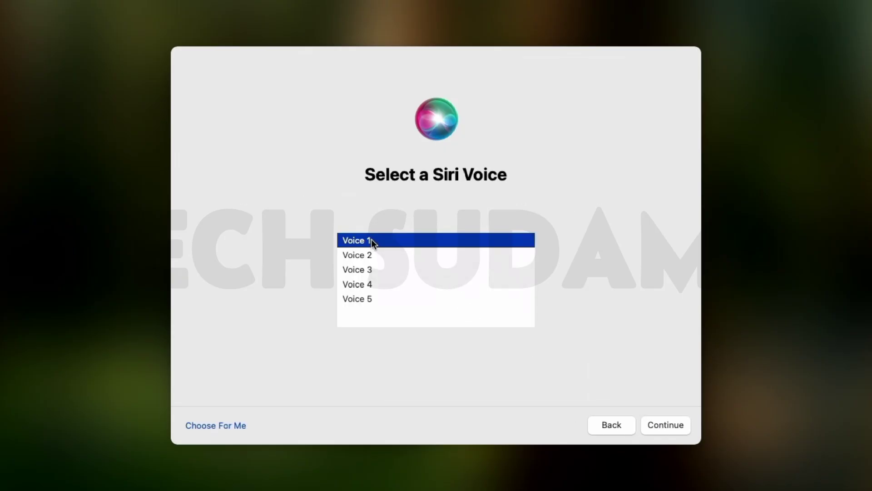
left_click(672, 424)
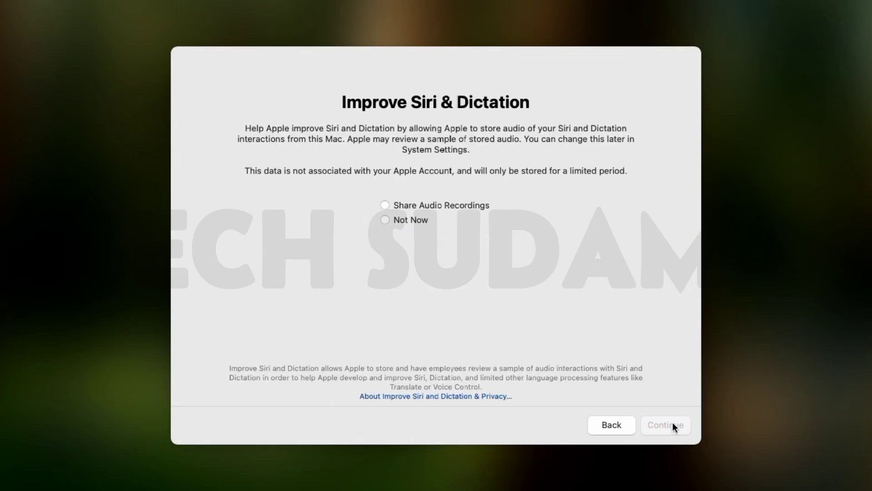
Step: Decline sharing Siri audio, keep Light appearance, accept automatic updates, and reach the desktop
left_click(386, 219)
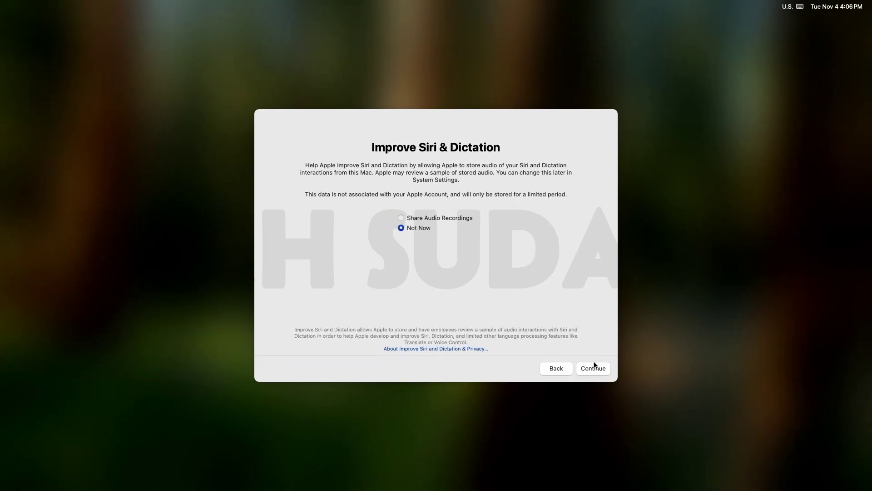
left_click(594, 368)
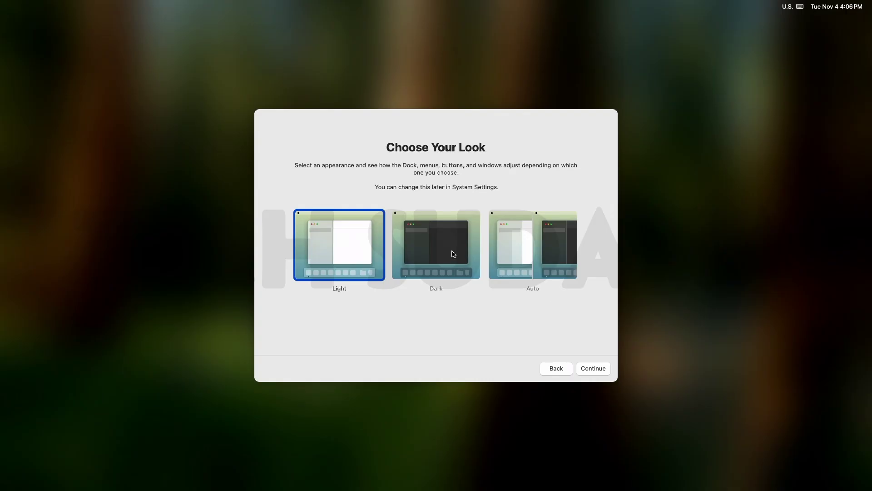
left_click(603, 370)
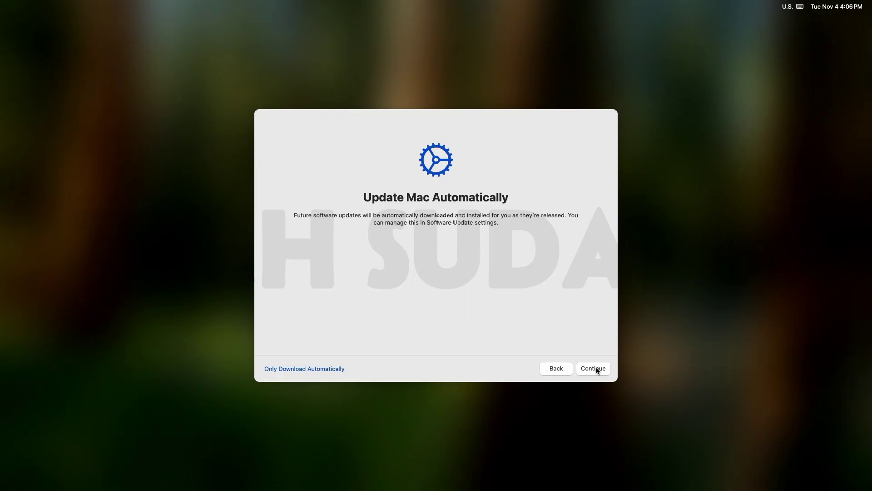
left_click(596, 369)
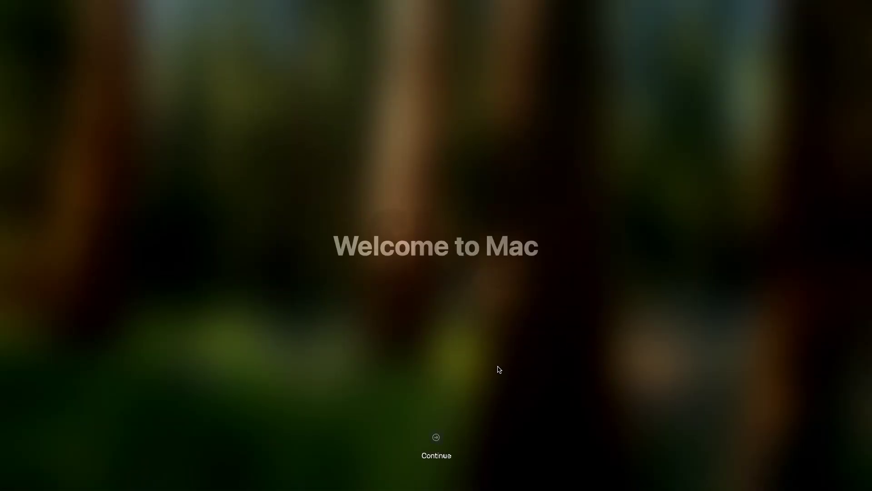
left_click(436, 437)
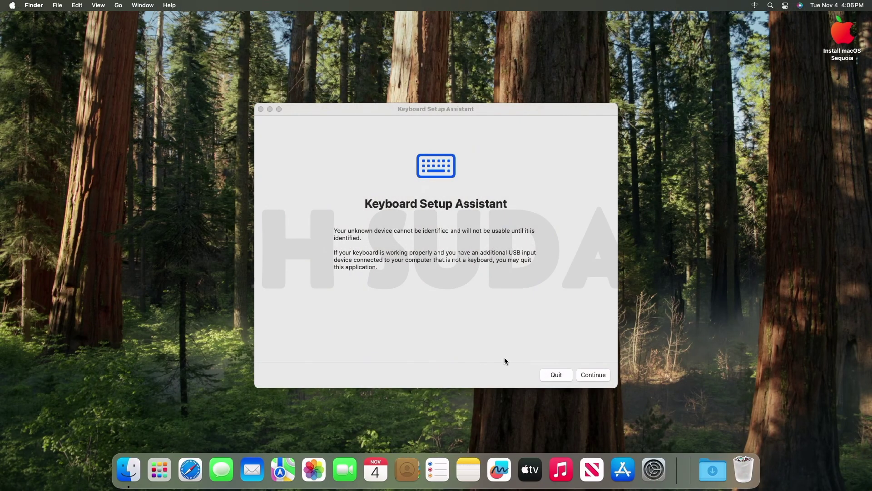
Step: Dismiss Keyboard Setup Assistant and copy FILES from the Install macOS Sequoia volume to the desktop
left_click(558, 373)
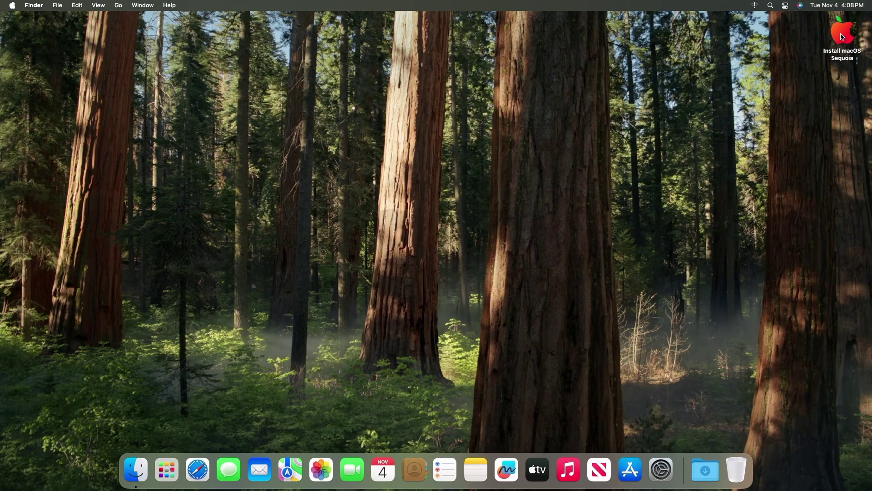
left_click(842, 37)
double_click(843, 37)
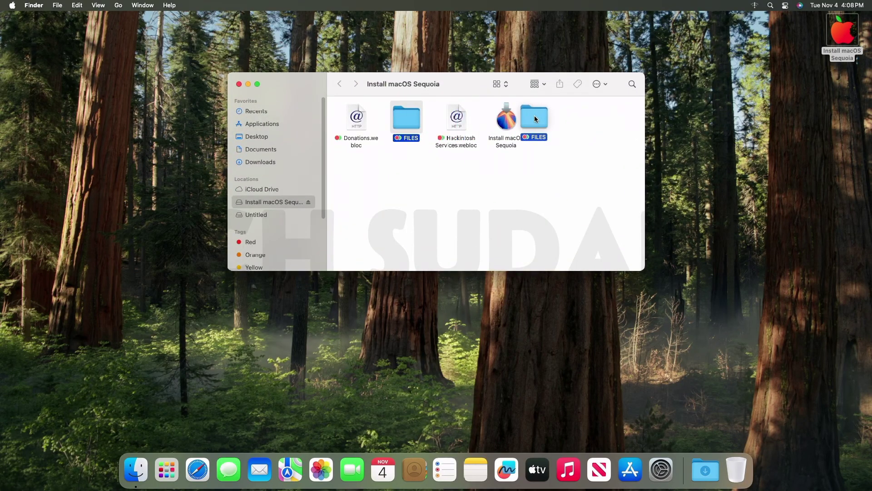
left_click_drag(534, 119, 836, 96)
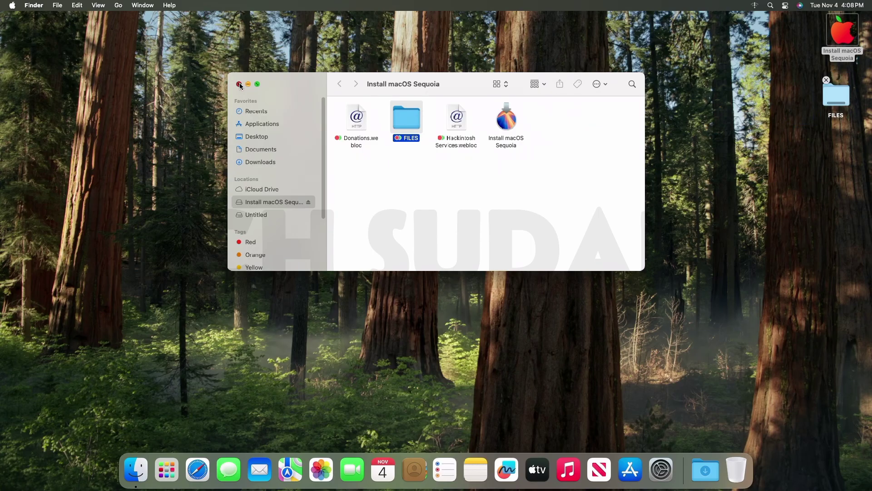
left_click(240, 84)
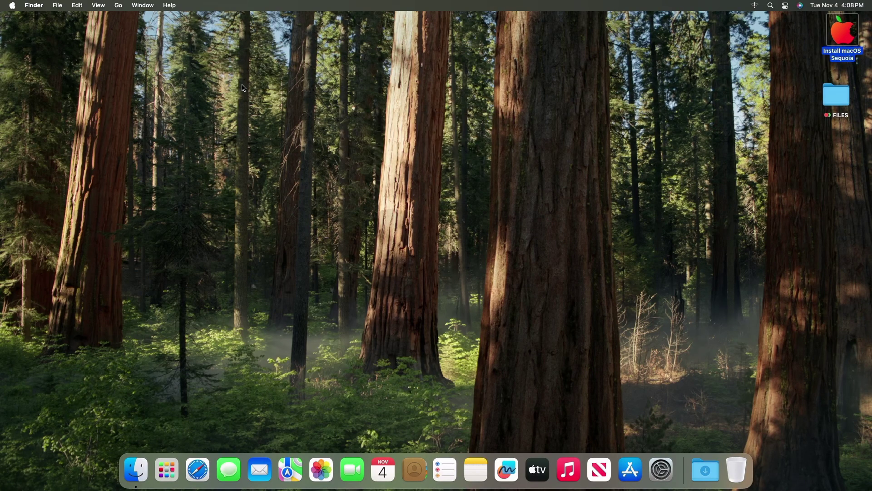
Step: Launch OpenCore Configurator from the desktop FILES folder and close the FILES window
double_click(839, 96)
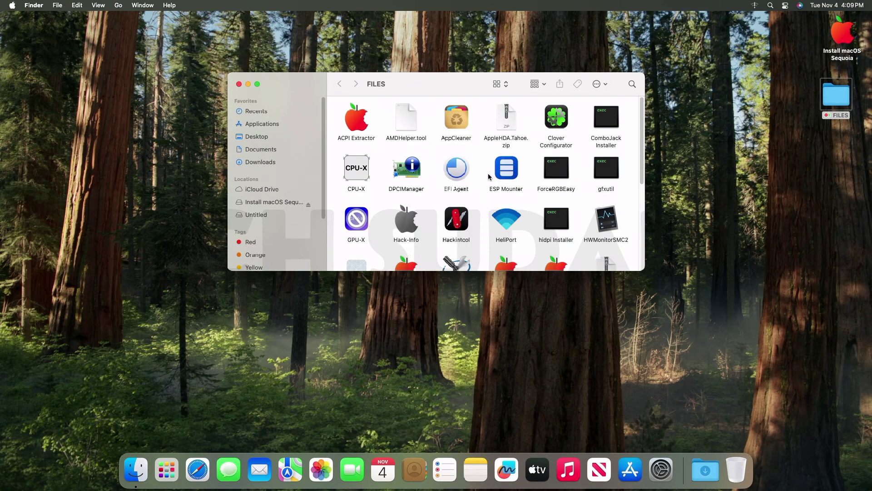
scroll(493, 186, "down", 5)
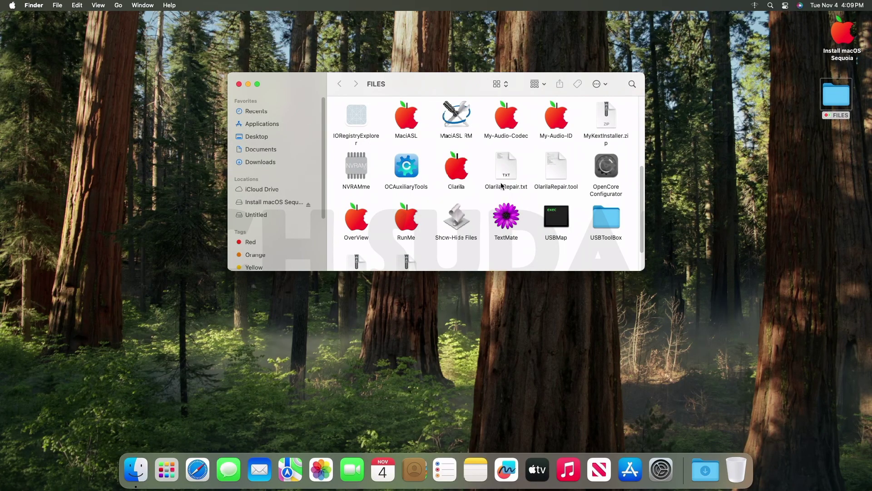
left_click(609, 170)
double_click(610, 170)
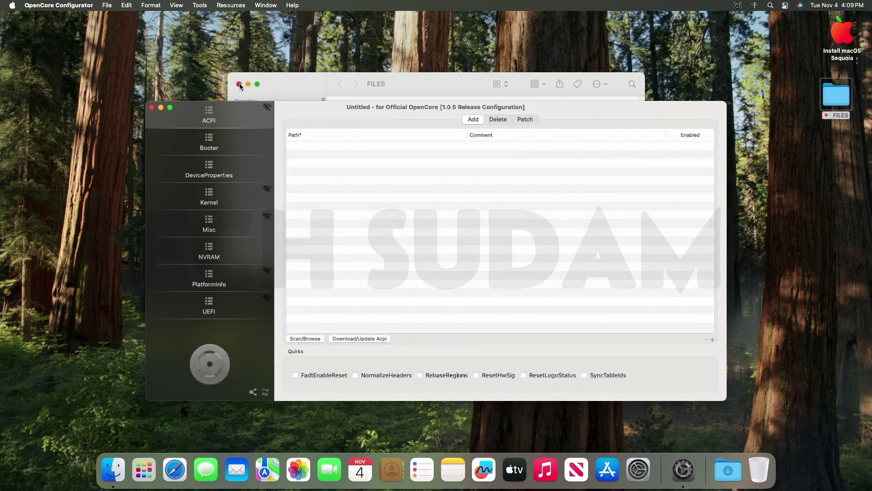
left_click(240, 84)
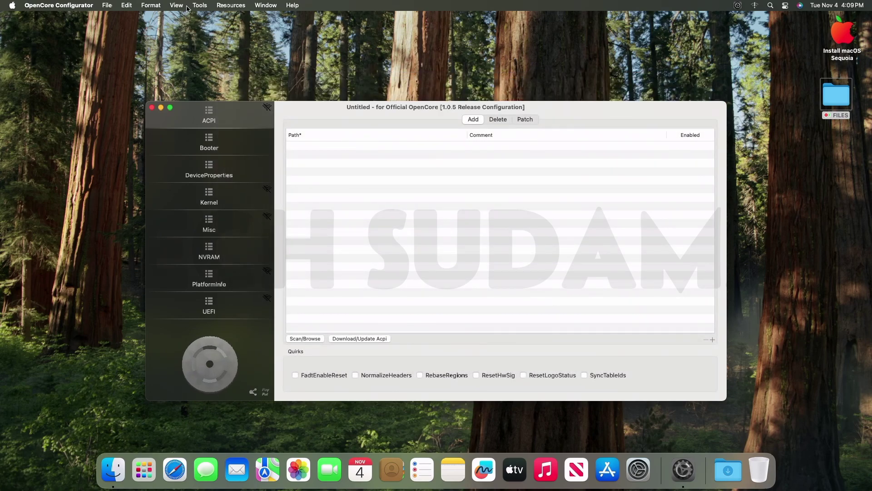
Step: Mount the internal SSD's EFI partition with the admin password and open the NO NAME disk
left_click_drag(323, 106, 323, 106)
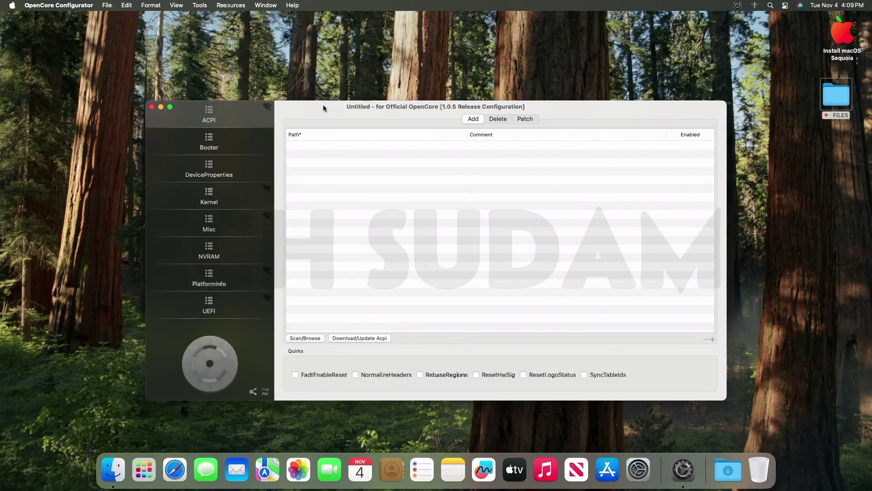
left_click(200, 5)
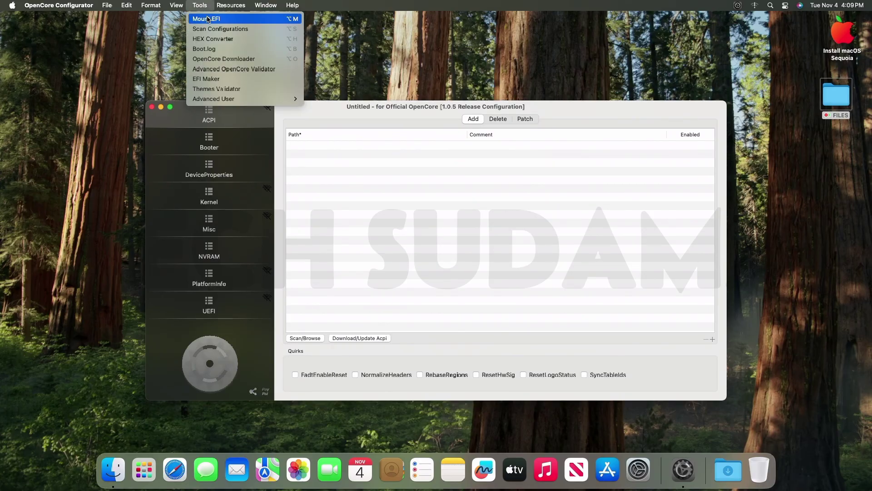
left_click(208, 19)
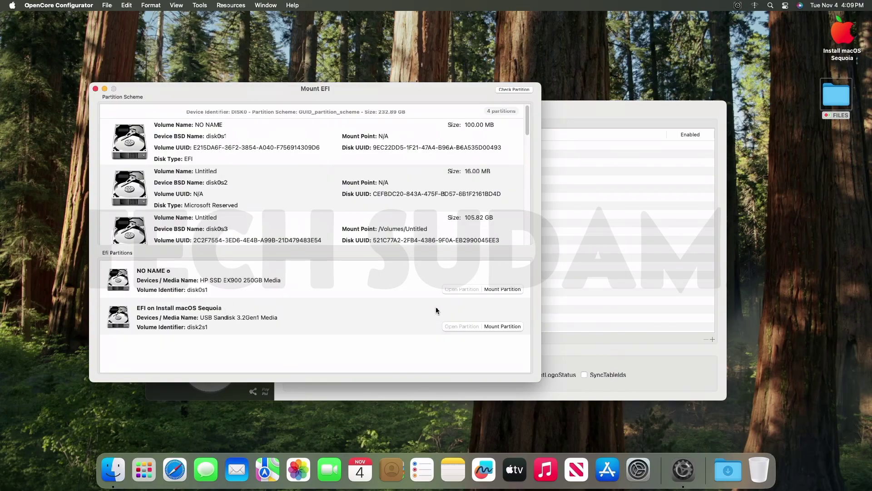
left_click(495, 290)
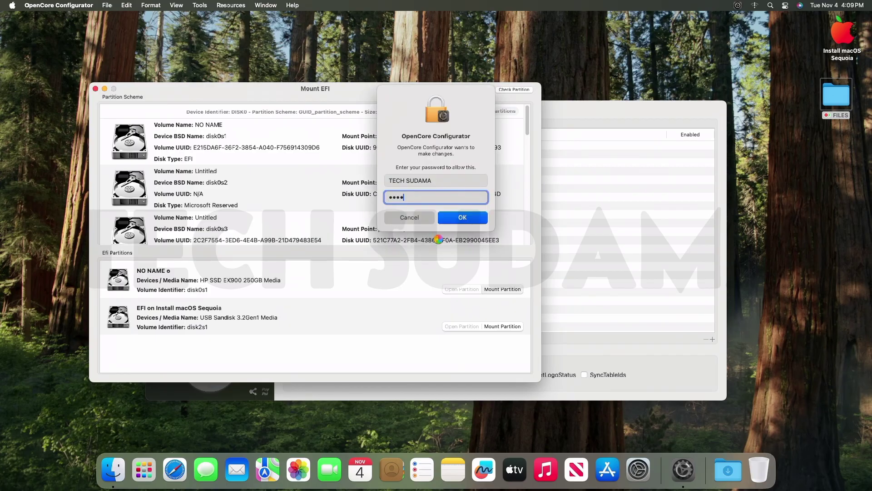
left_click(463, 218)
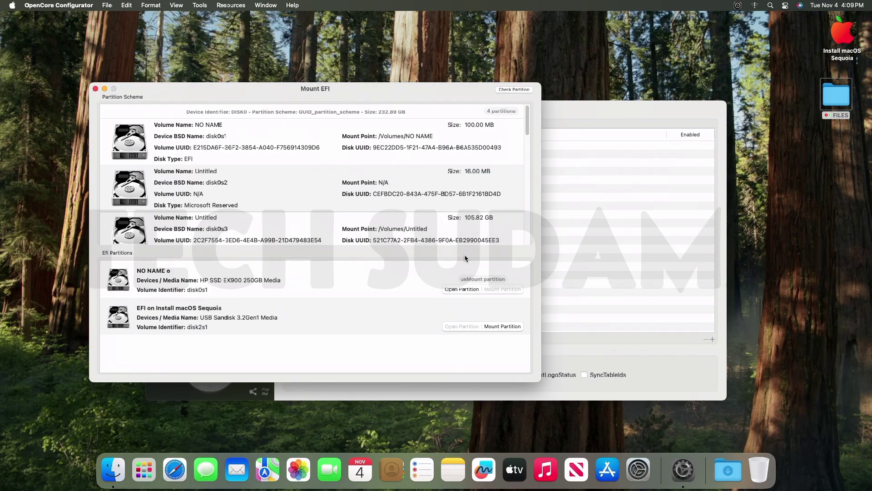
left_click(457, 289)
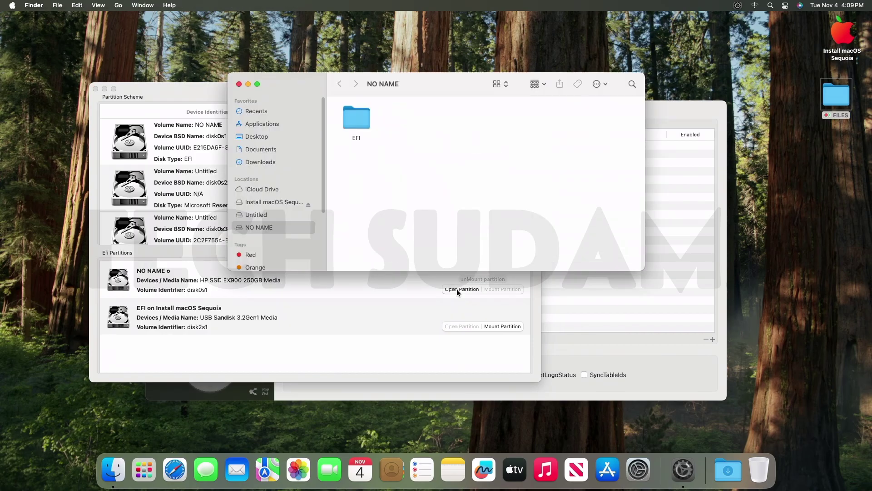
left_click_drag(383, 73, 227, 39)
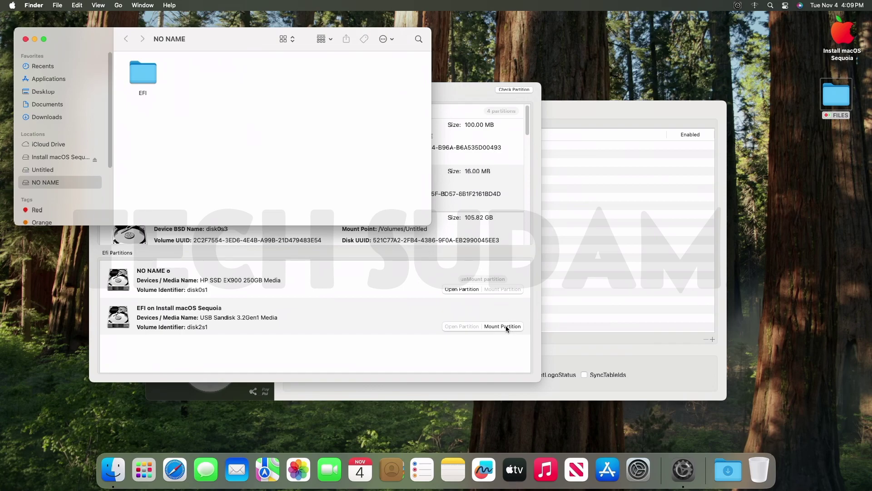
left_click(494, 334)
Step: Mount and open the USB installer's EFI partition, then close the mounter and minimize the configurator
left_click(495, 326)
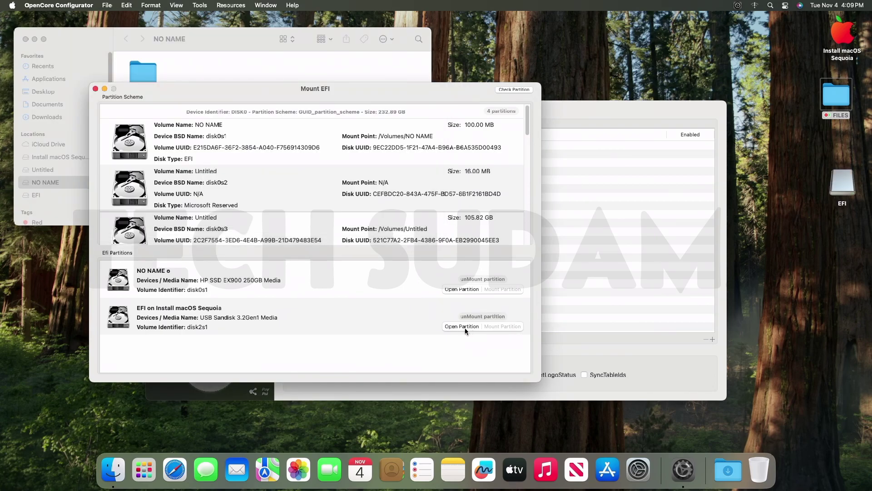
left_click(466, 327)
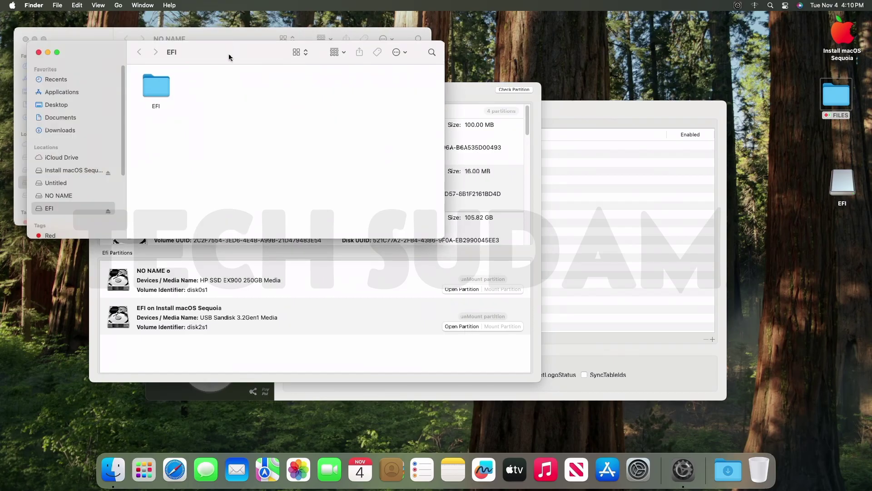
left_click_drag(230, 55, 620, 250)
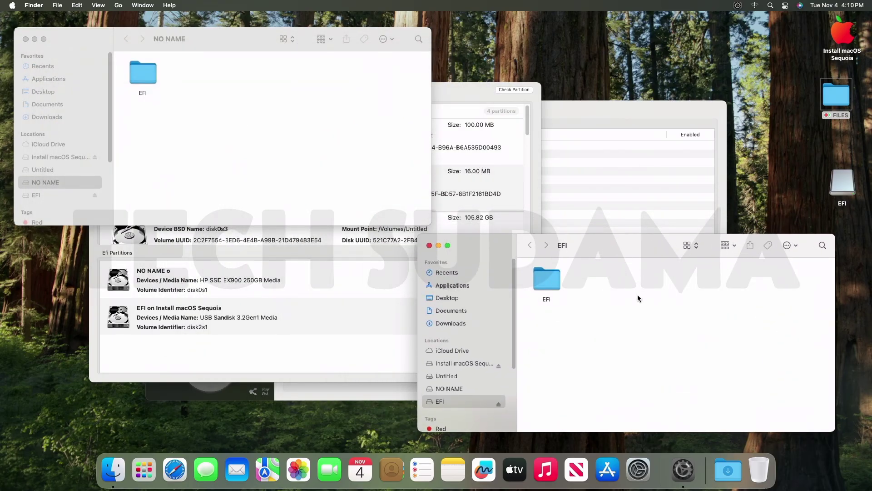
left_click(373, 291)
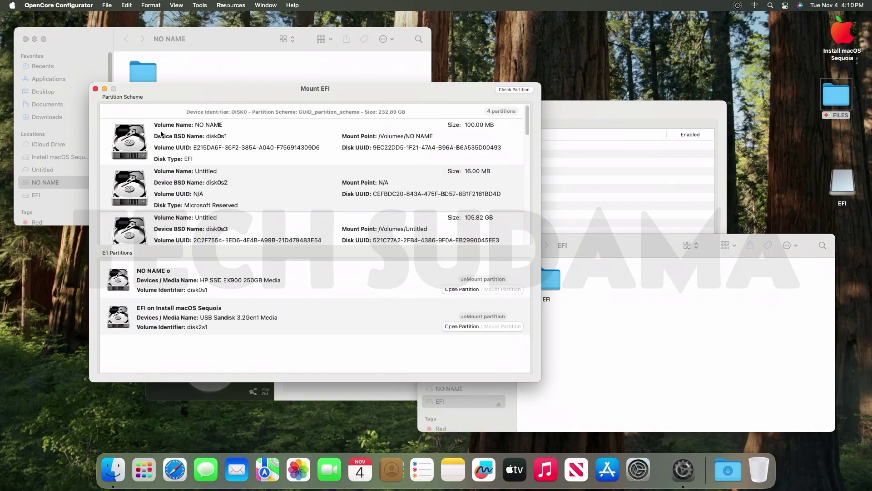
left_click(95, 89)
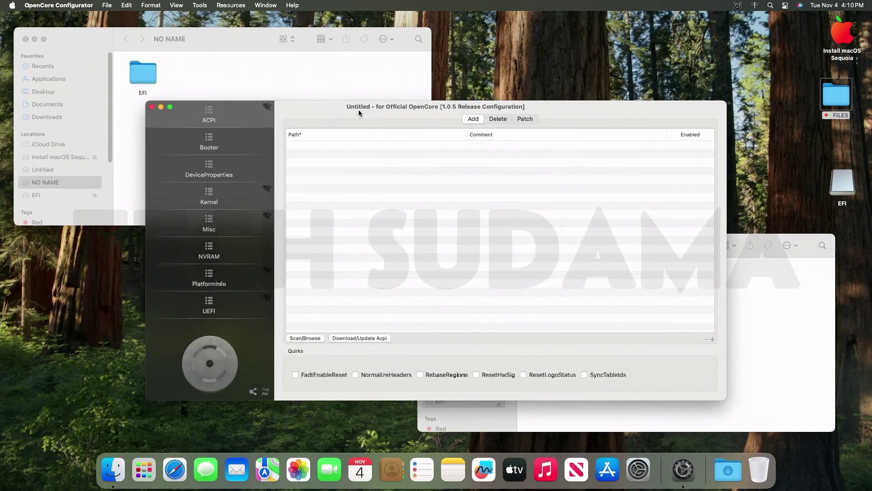
left_click(161, 107)
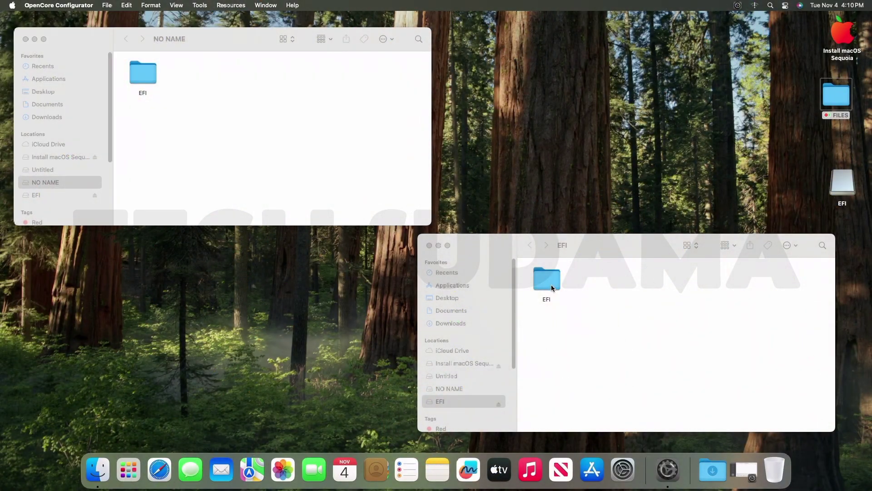
double_click(553, 286)
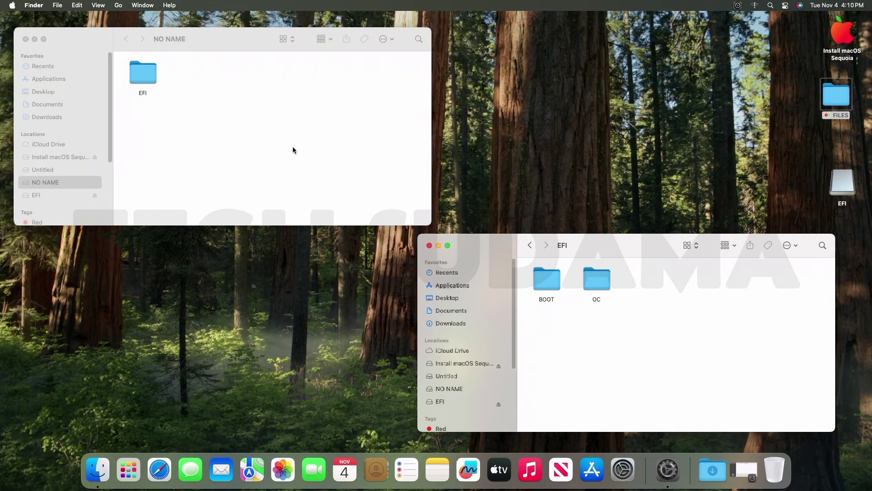
Step: Copy the USB's BOOT and OC folders into the NO NAME disk's EFI, replacing both old folders
double_click(151, 79)
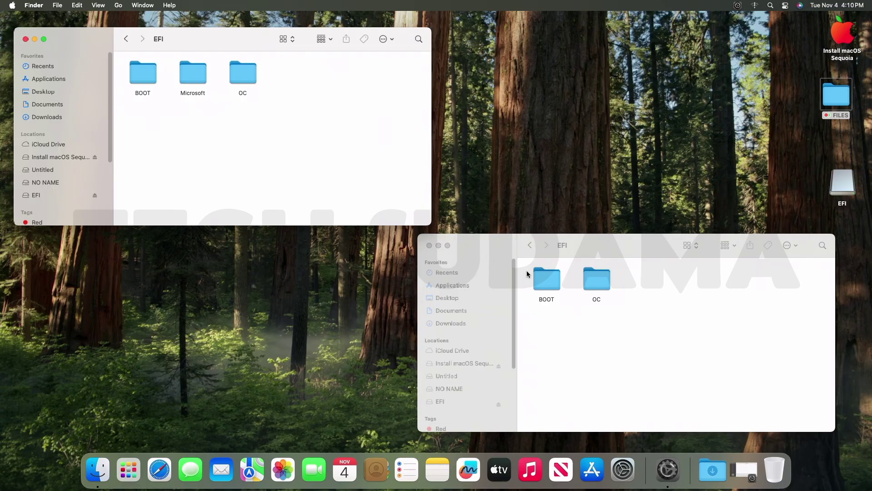
left_click_drag(552, 307, 608, 279)
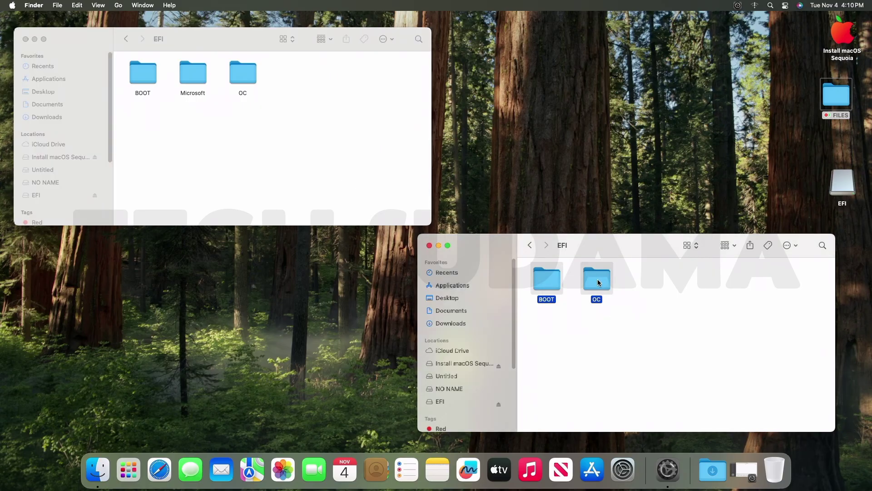
right_click(598, 282)
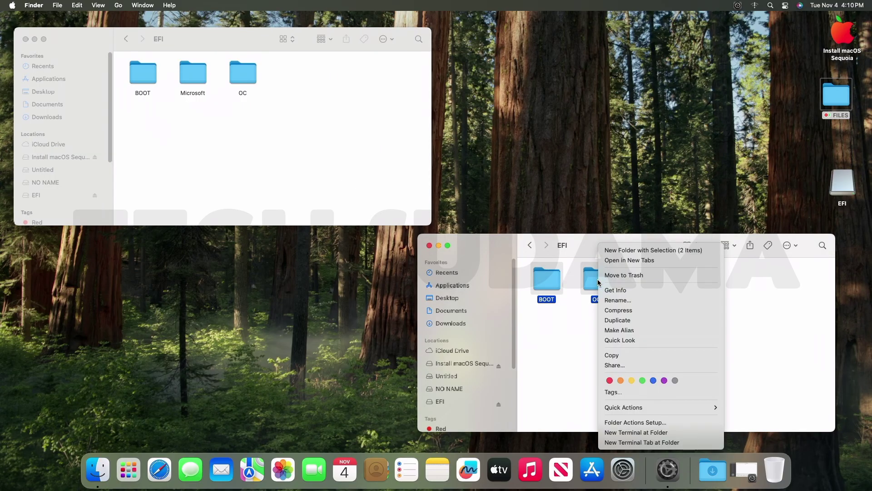
left_click(621, 355)
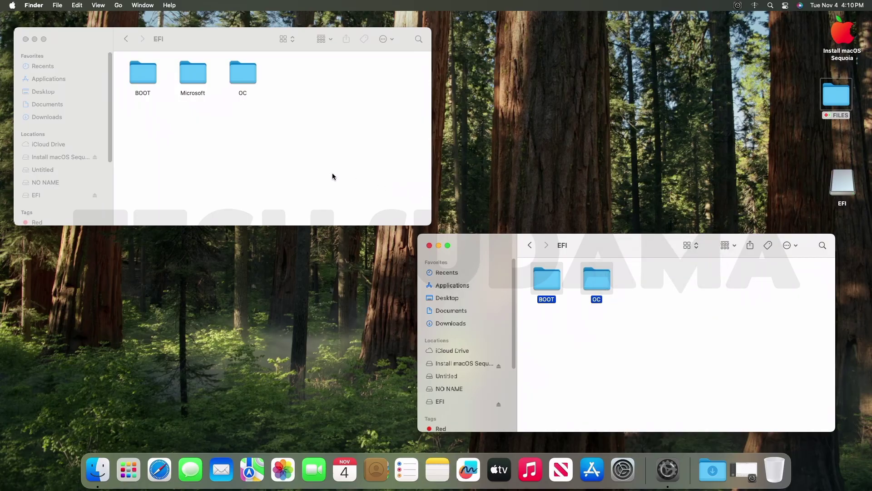
left_click(225, 131)
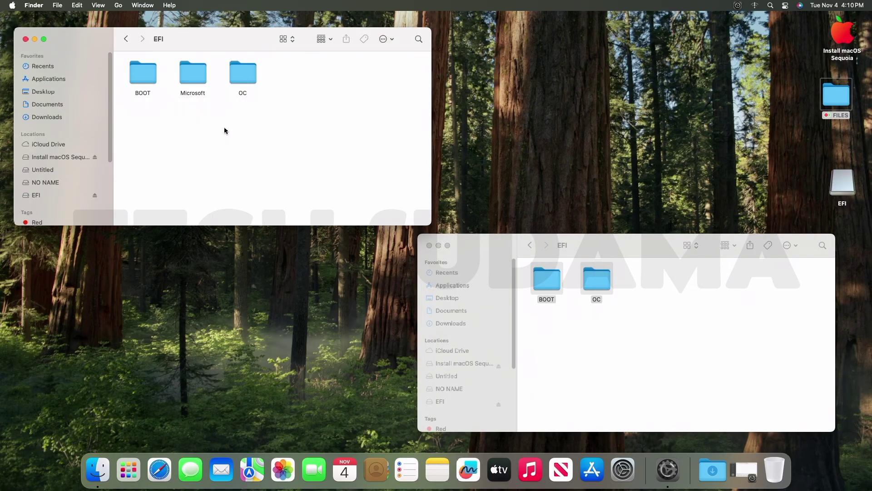
right_click(224, 131)
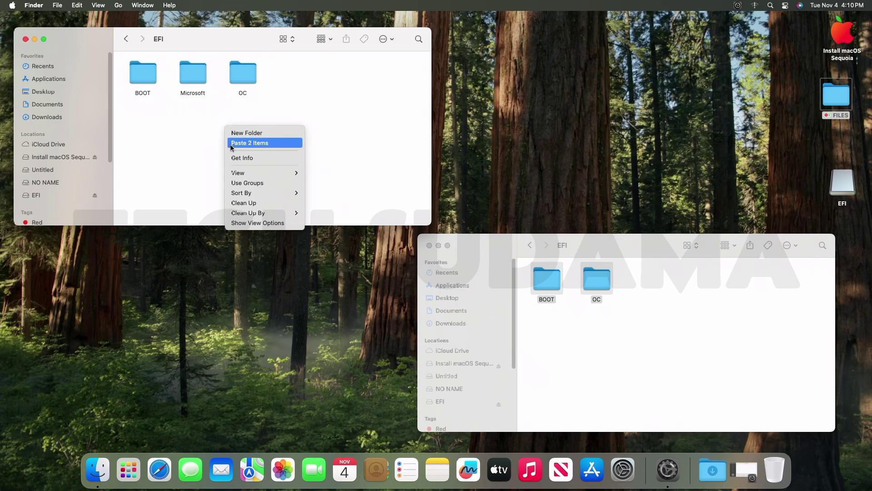
left_click(235, 143)
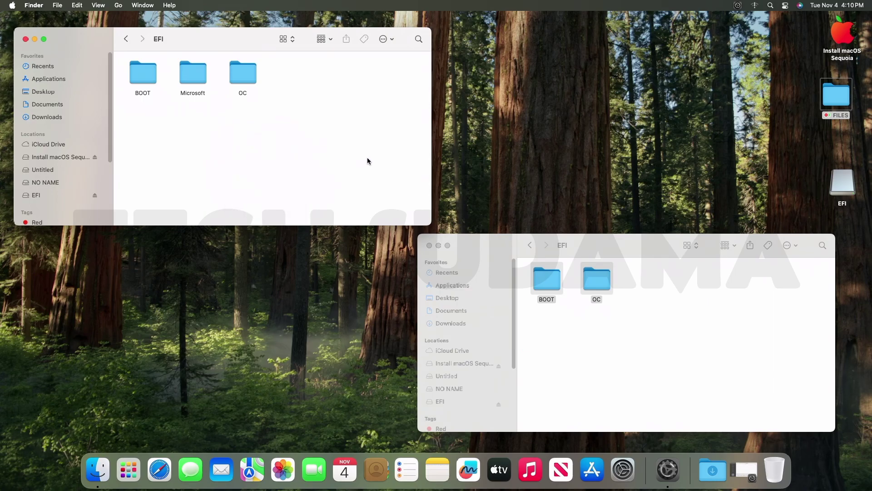
left_click(365, 153)
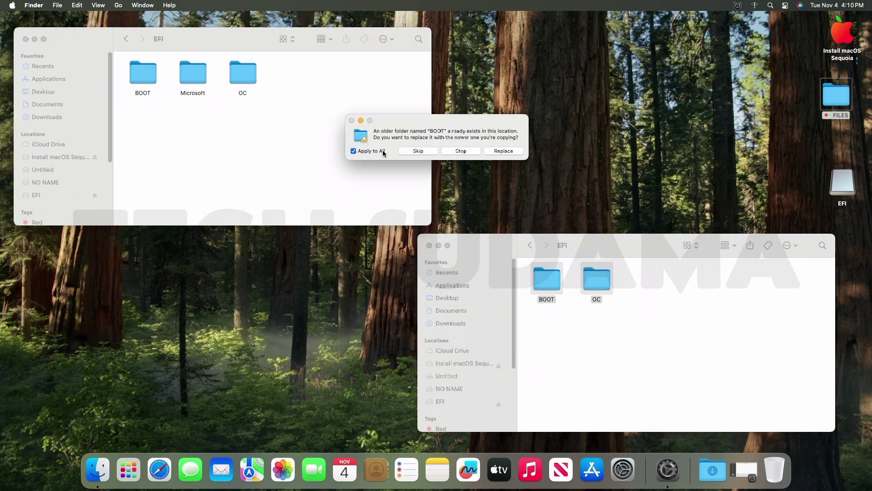
left_click(510, 153)
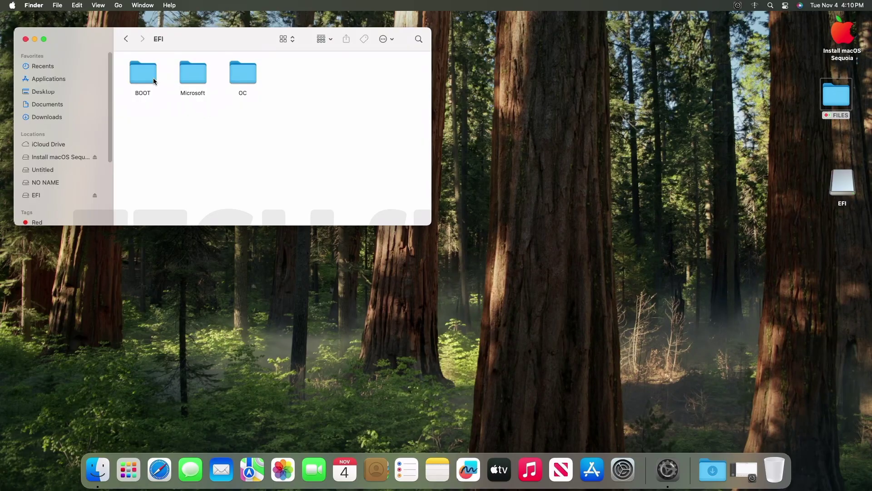
Step: Close the EFI window and restart the Mac from the Apple menu
left_click(25, 39)
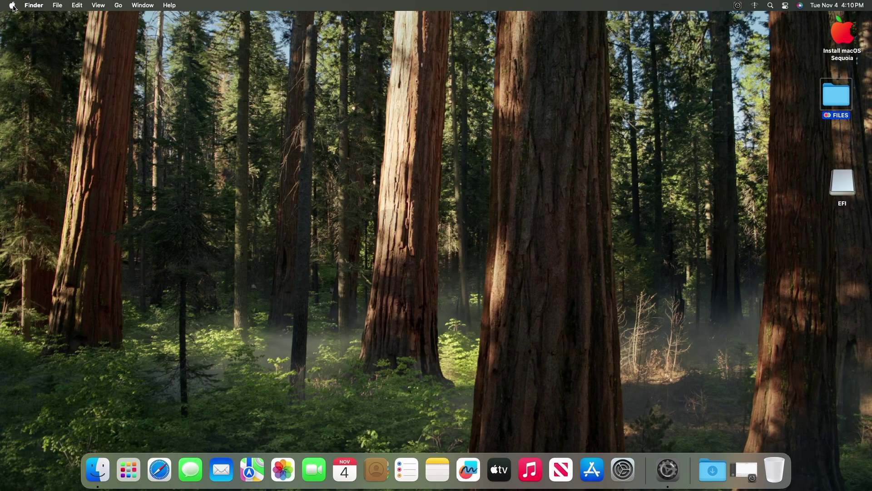
left_click(13, 6)
left_click(21, 108)
left_click(504, 167)
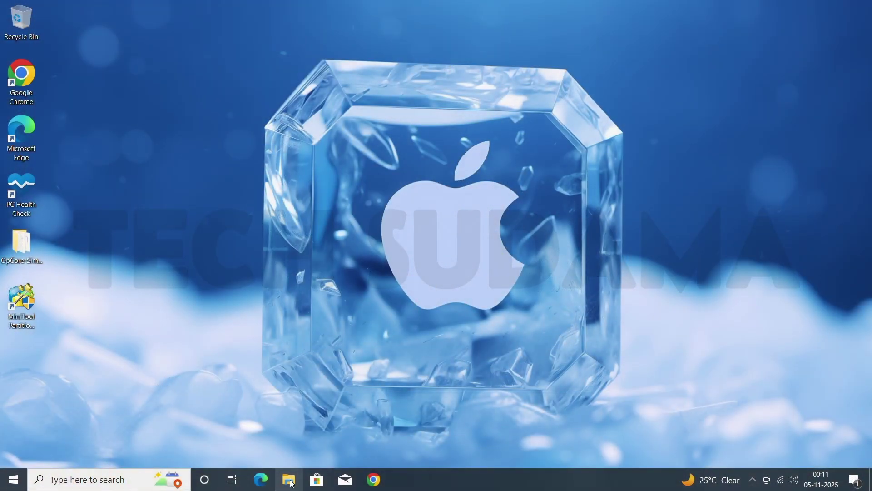
Step: Copy the bcdedit /set {bootmgr} path \efi\boot\bootx64.efi line from the Downloads notes file, then close both windows
left_click(290, 481)
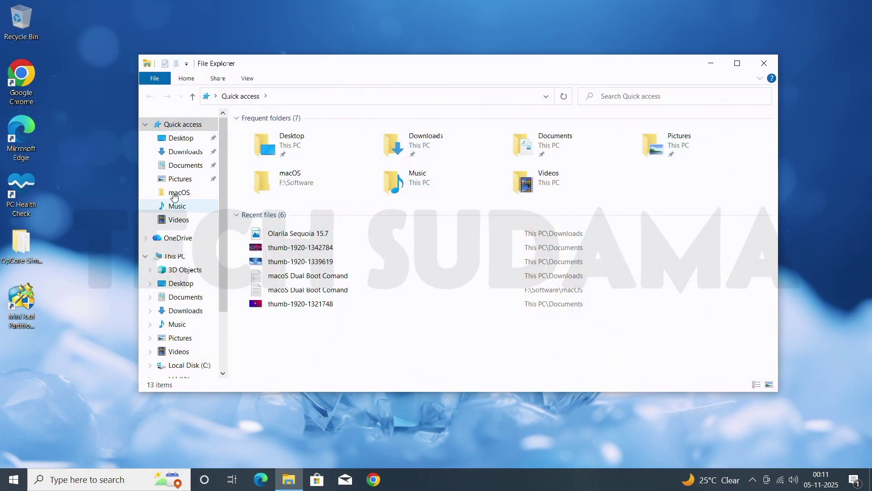
left_click(181, 151)
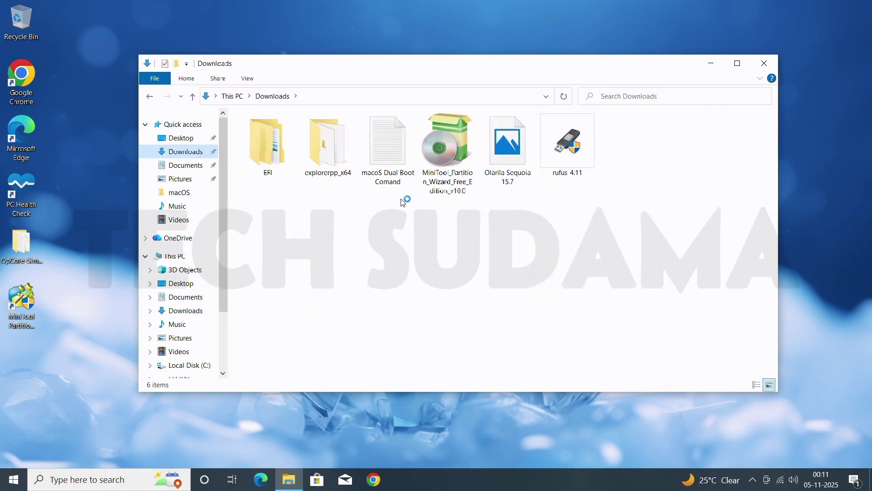
double_click(386, 142)
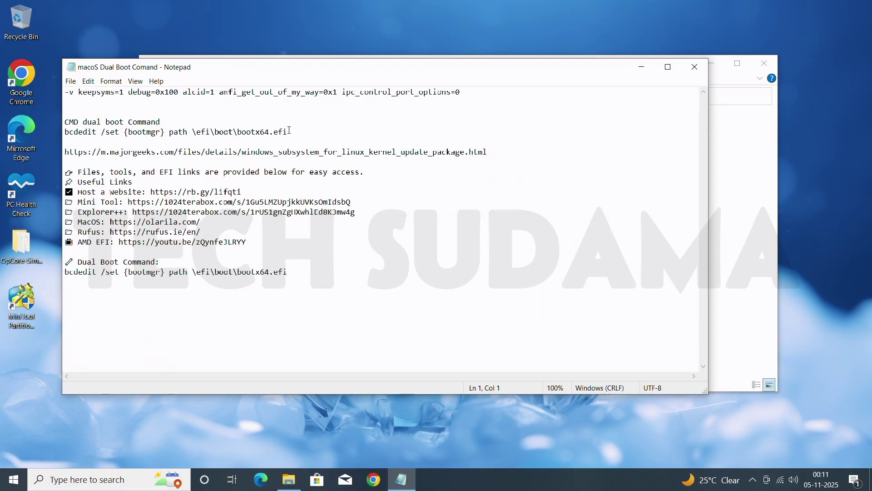
left_click_drag(291, 133, 1, 131)
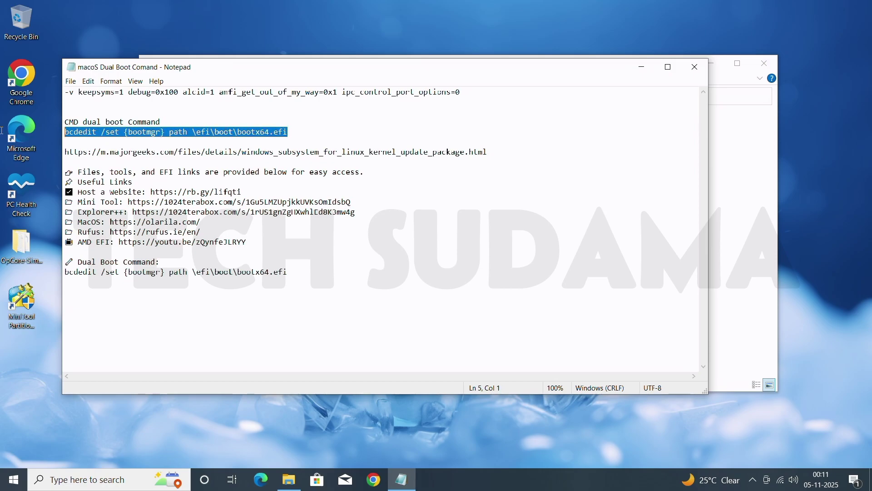
right_click(155, 131)
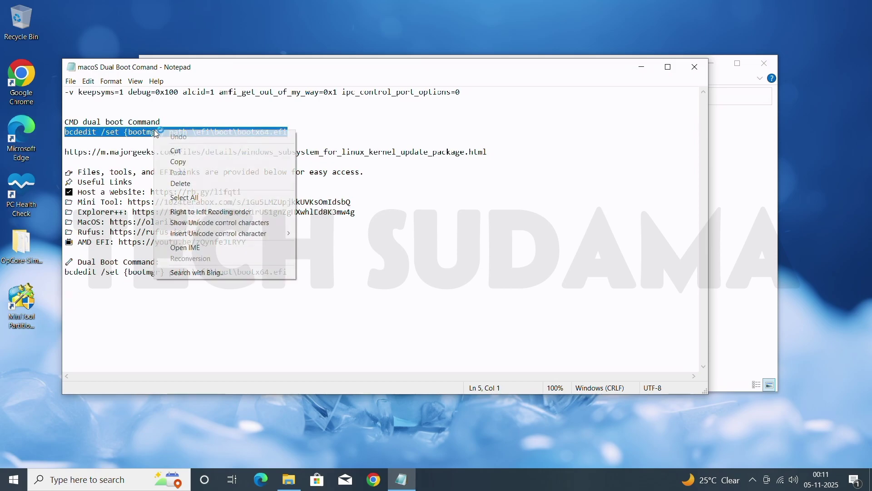
left_click(180, 162)
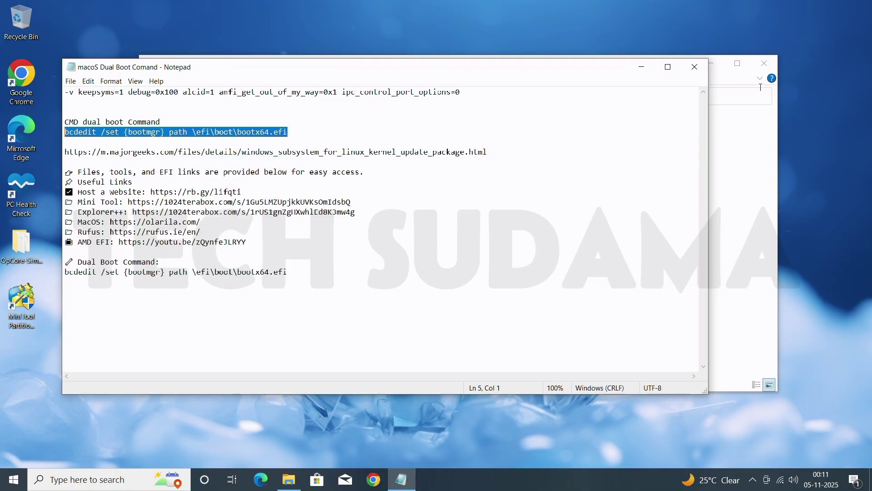
left_click(695, 66)
left_click(765, 63)
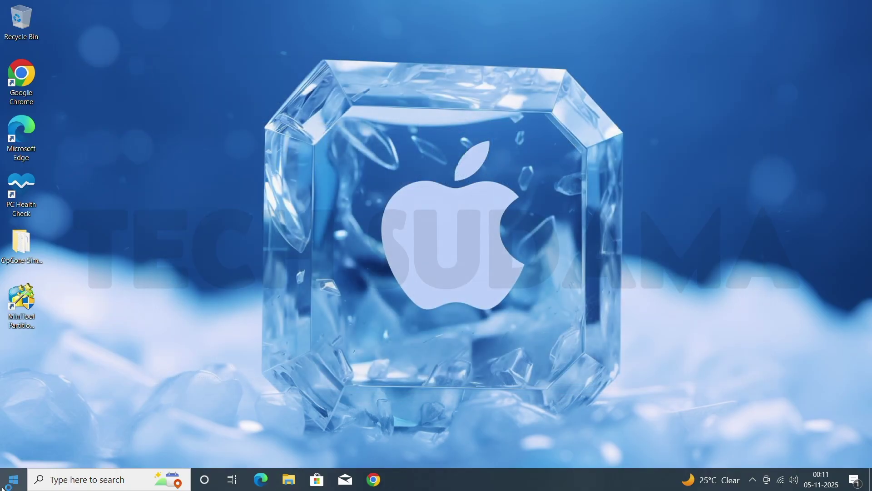
Step: Run the pasted bcdedit bootmgr path command in an administrator Command Prompt, then show the power options
left_click(4, 486)
type("cmd")
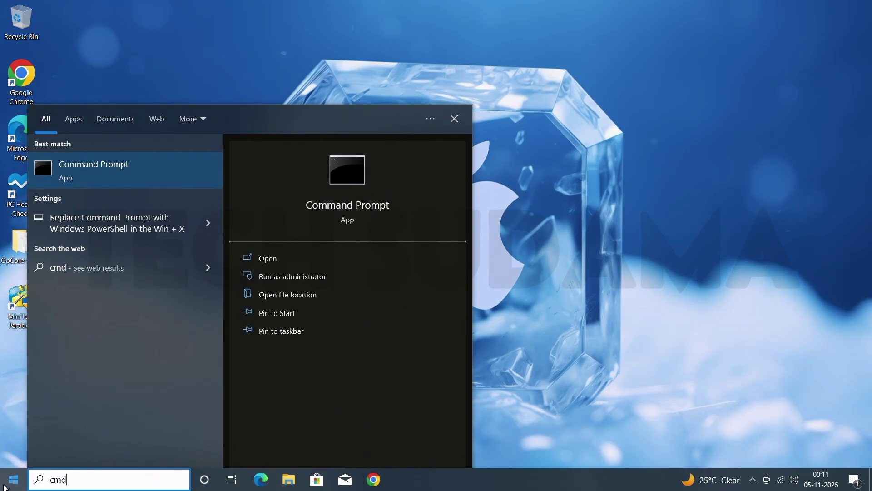
left_click(328, 278)
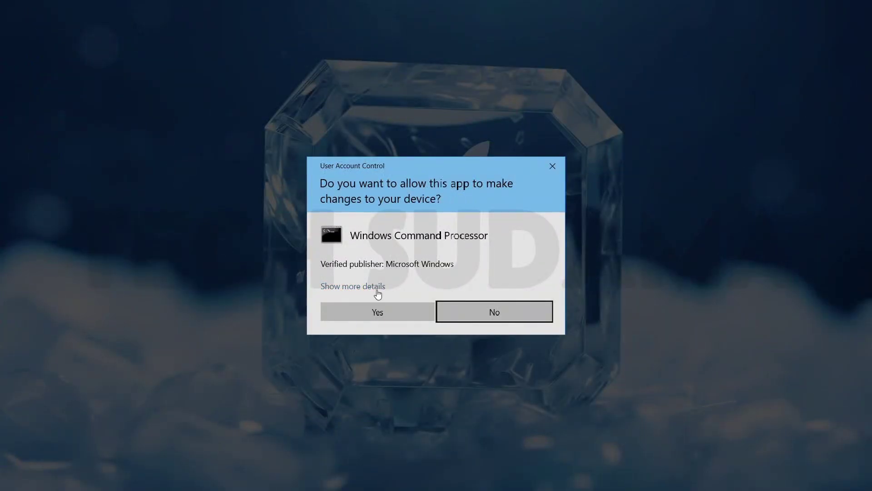
left_click(372, 309)
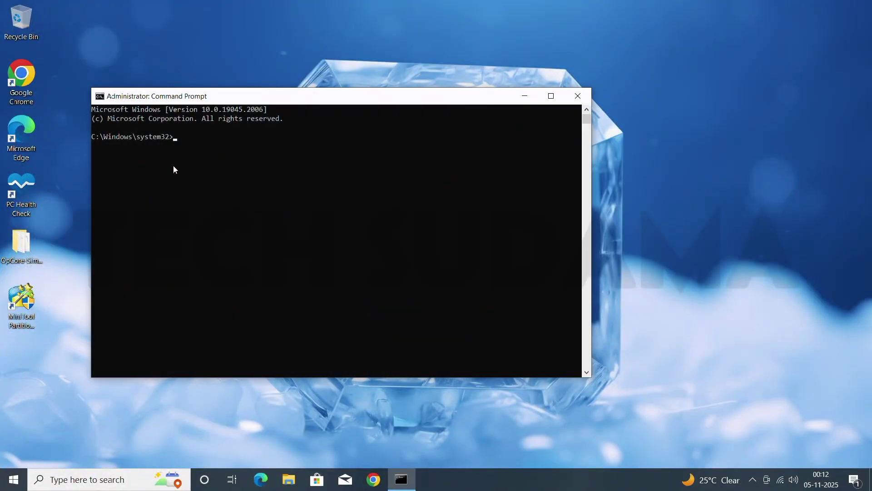
key("ctrl+v")
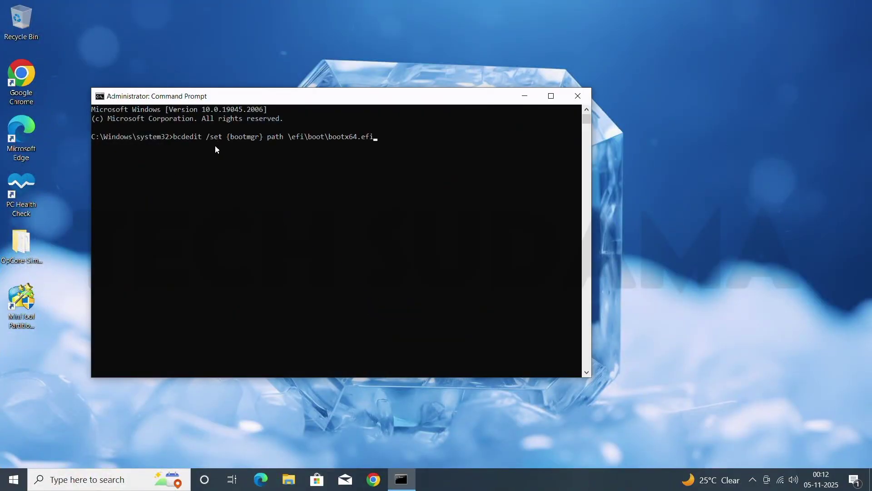
key("Return")
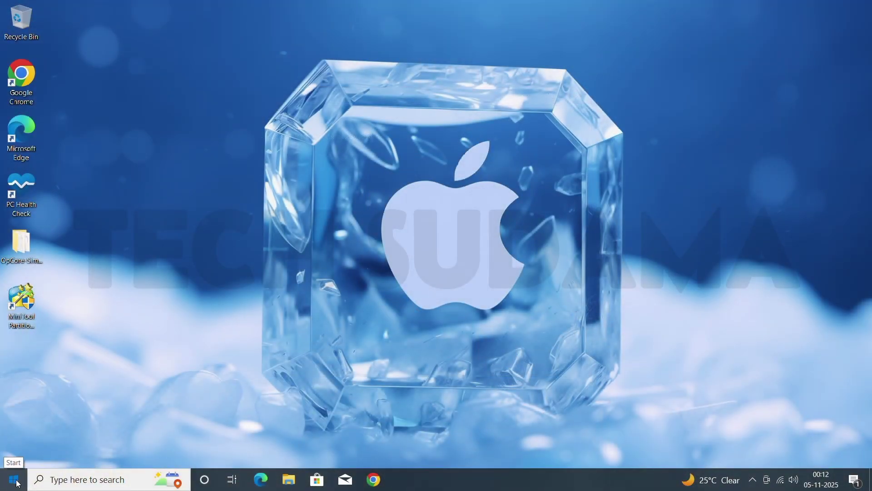
left_click(15, 476)
left_click(16, 454)
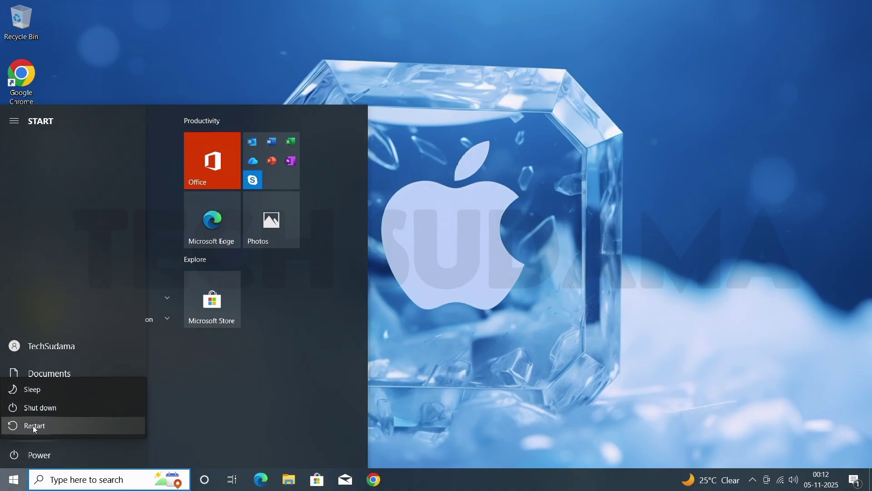